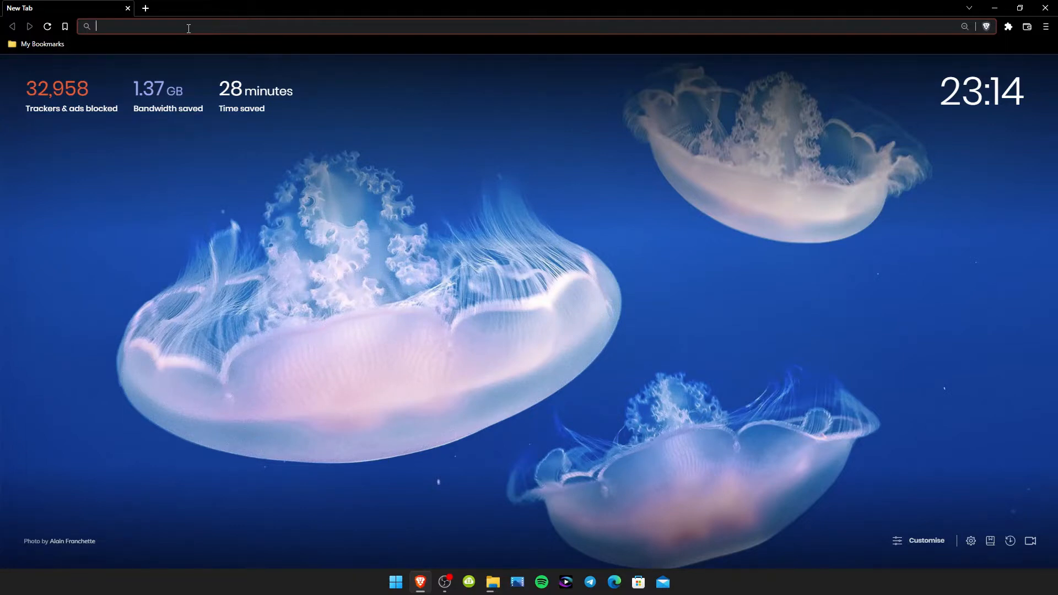
Go to obsproject.com and open the OBS Studio download page to see the Windows installer options
text(obspro)
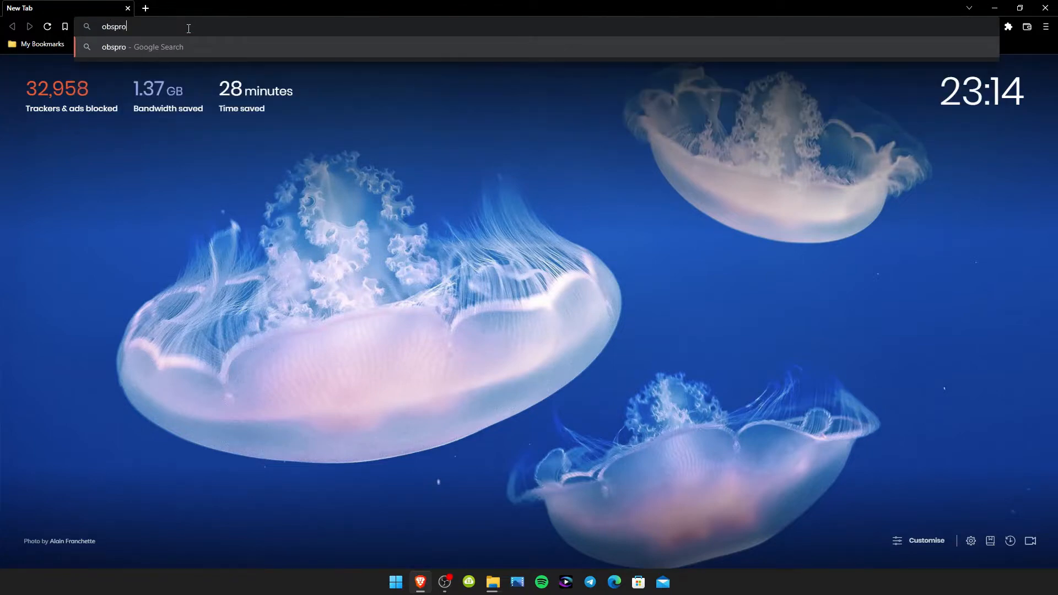
text(ject.com)
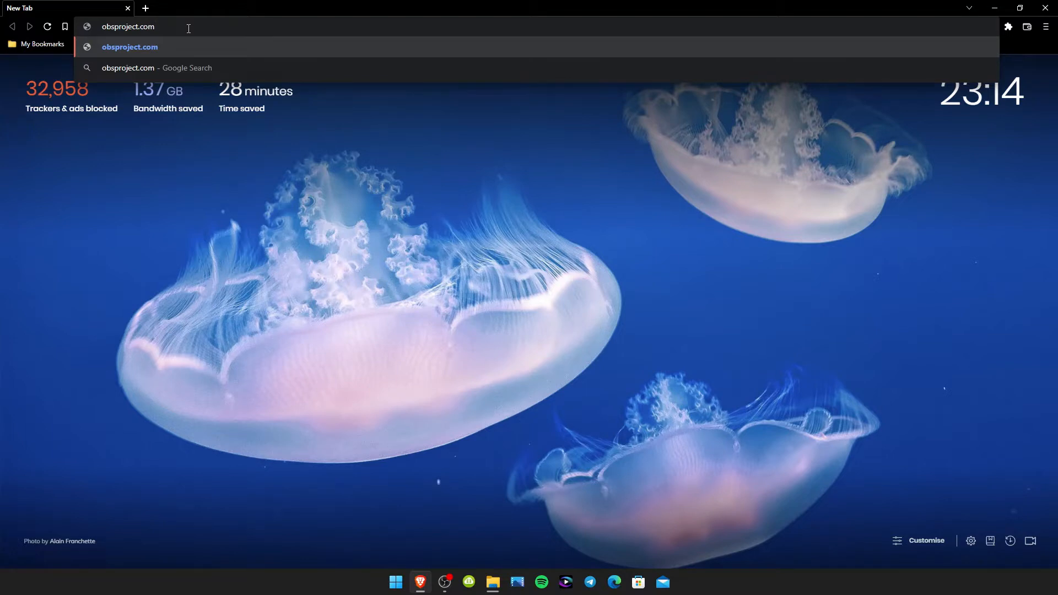
key(Return)
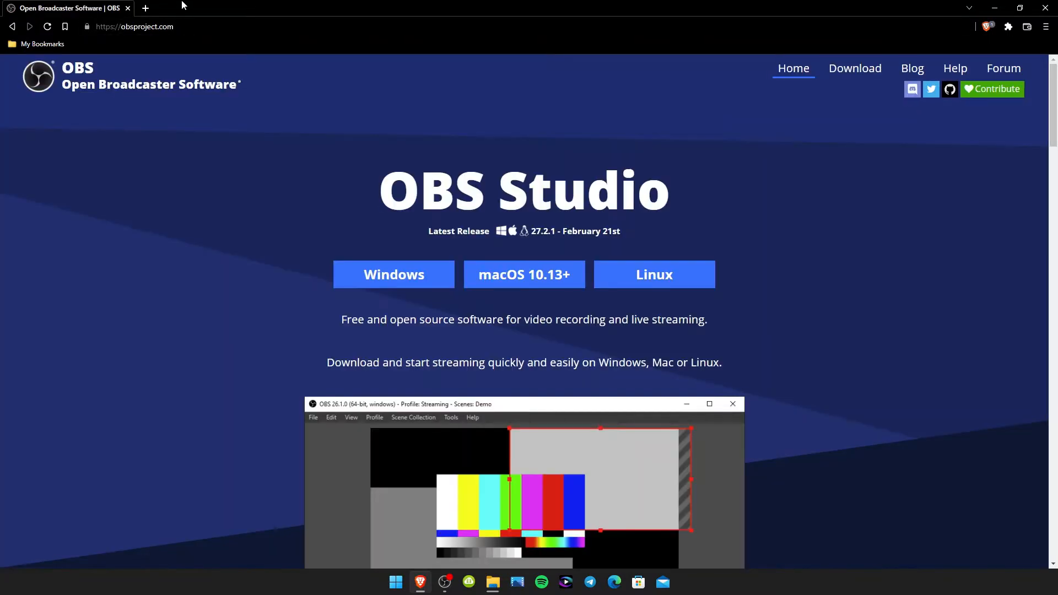
click(865, 75)
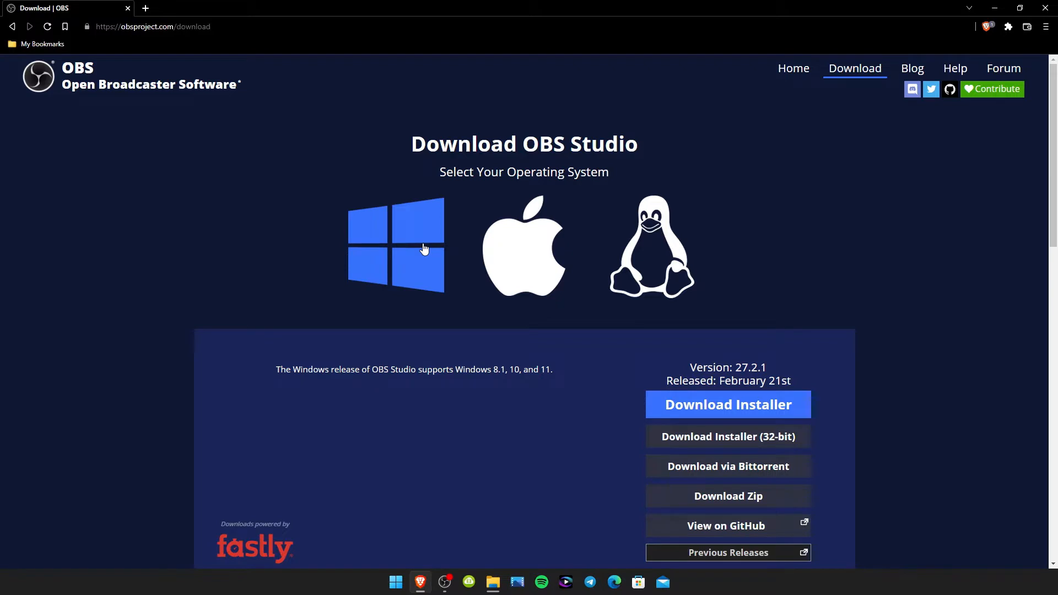
scroll(471, 339, down, 4)
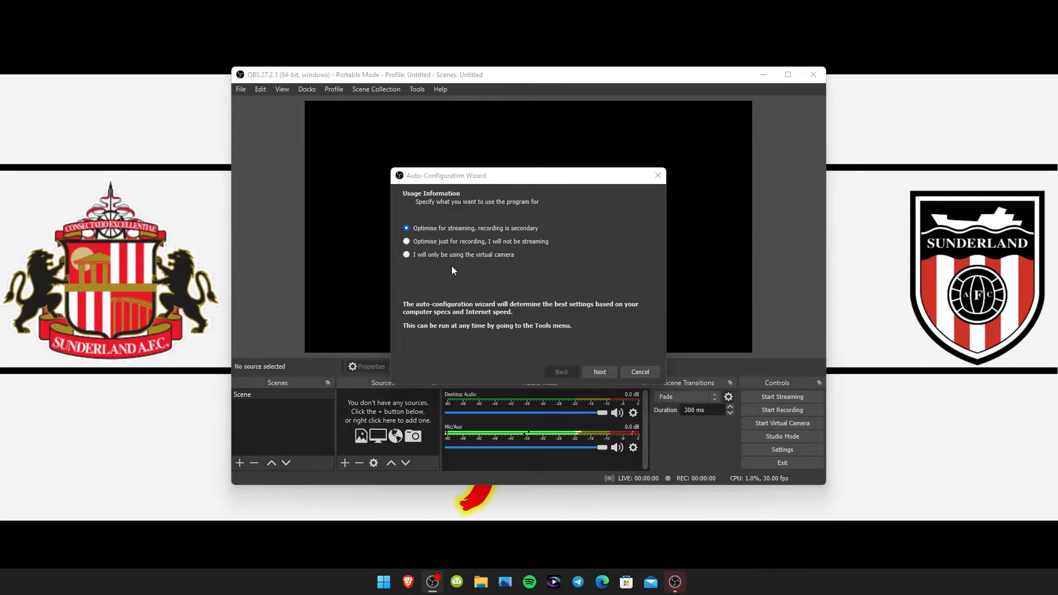
Complete the Auto-Configuration Wizard optimised just for recording, with the current 1920x1080 base resolution and 30 FPS, and apply its settings
click(408, 241)
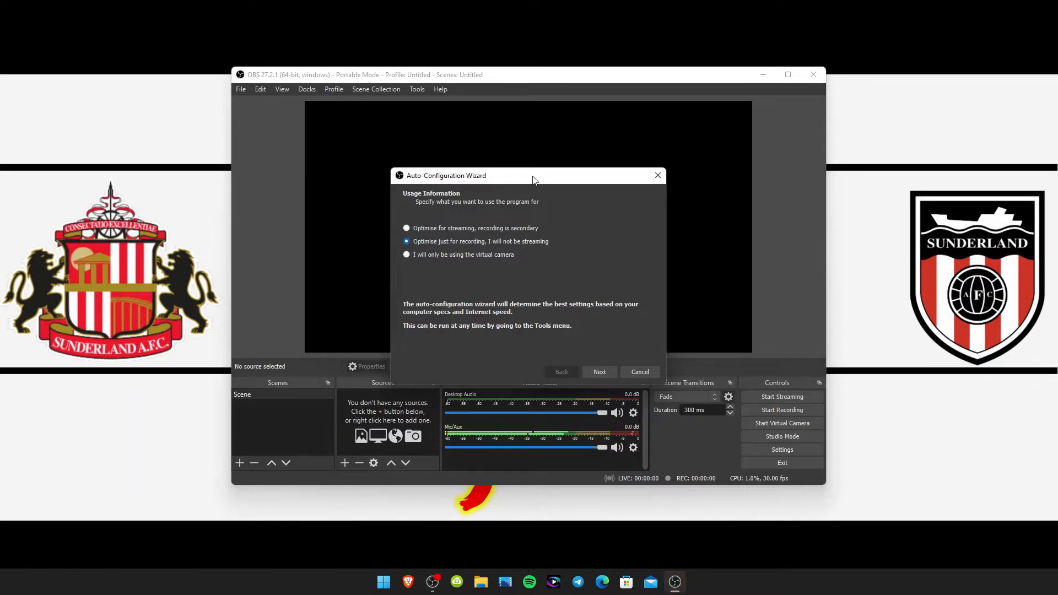
click(605, 372)
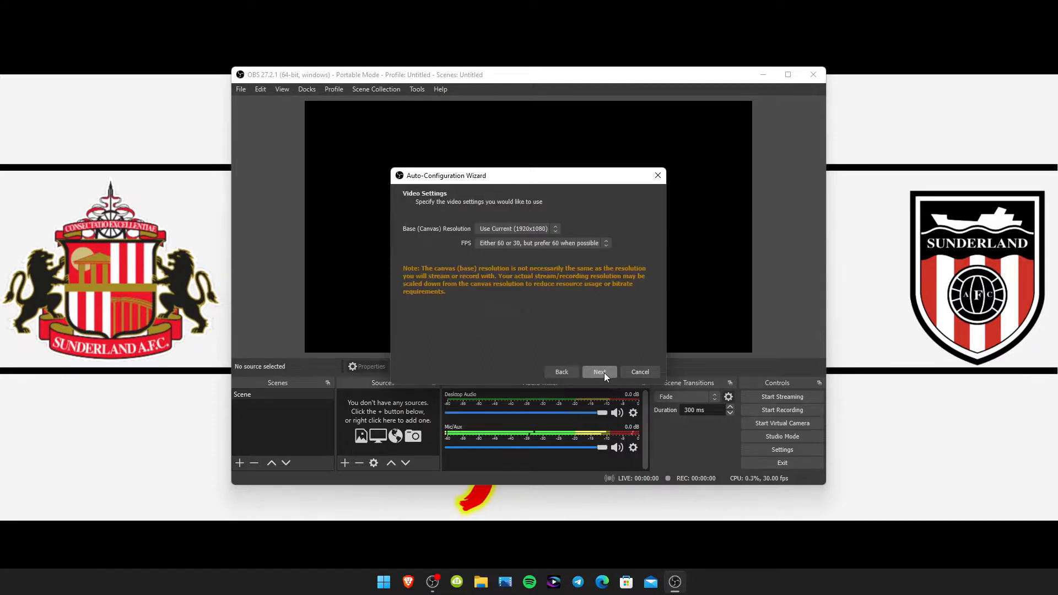
click(510, 230)
click(514, 236)
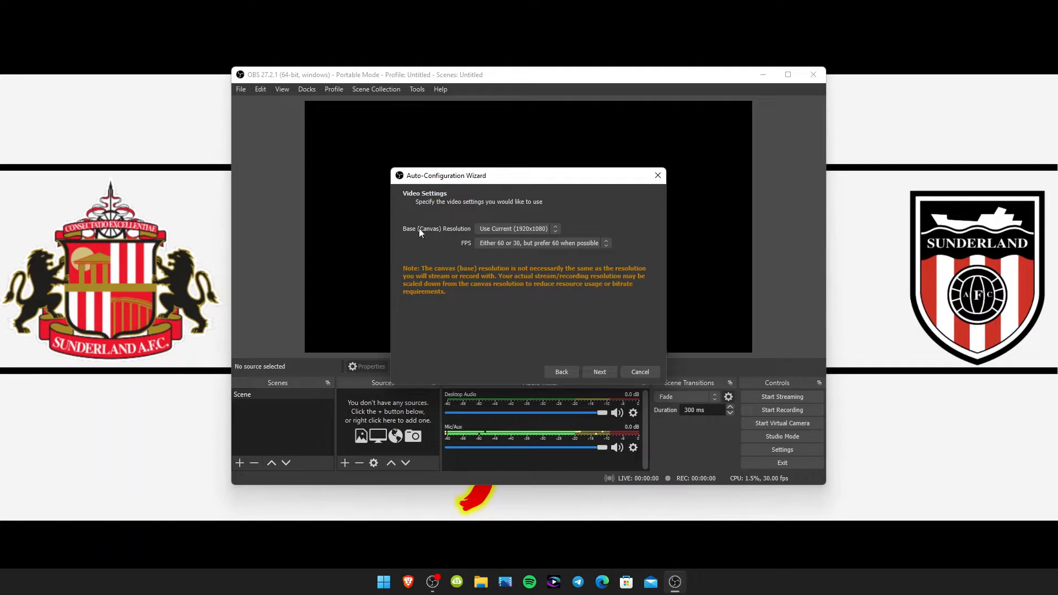
click(503, 245)
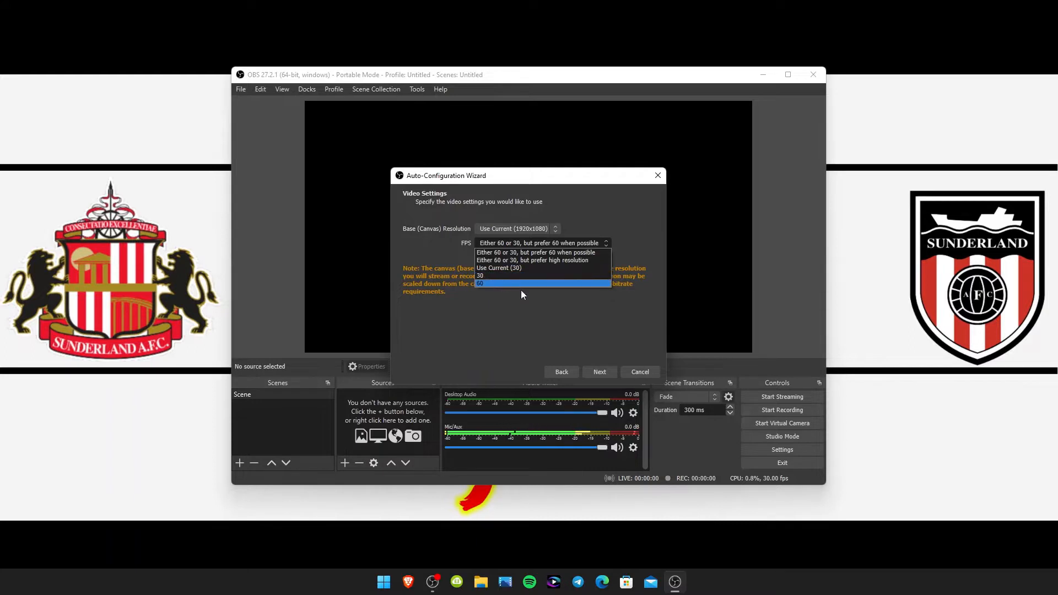
click(488, 276)
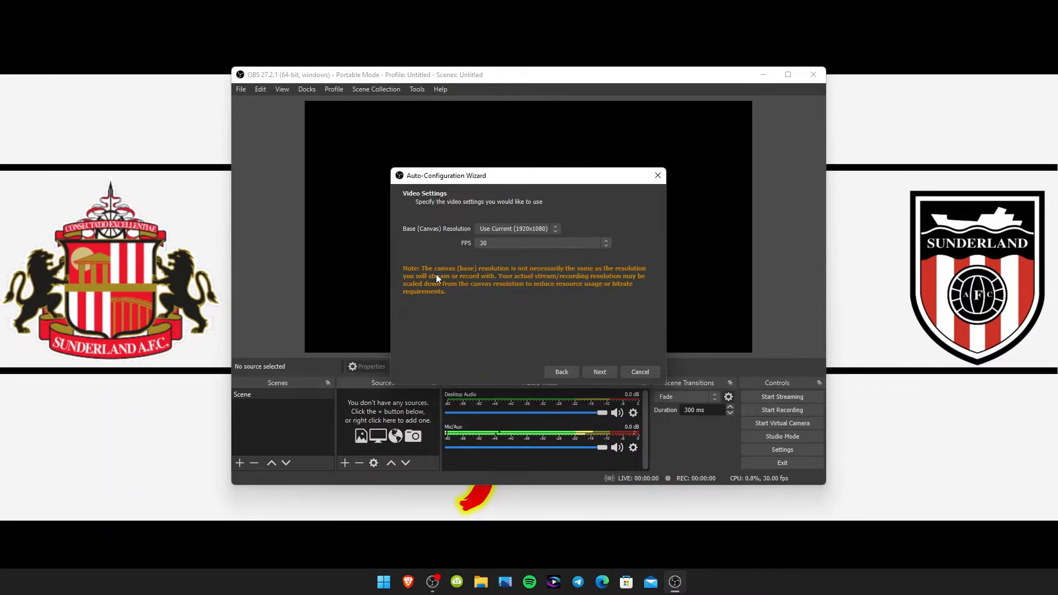
click(600, 372)
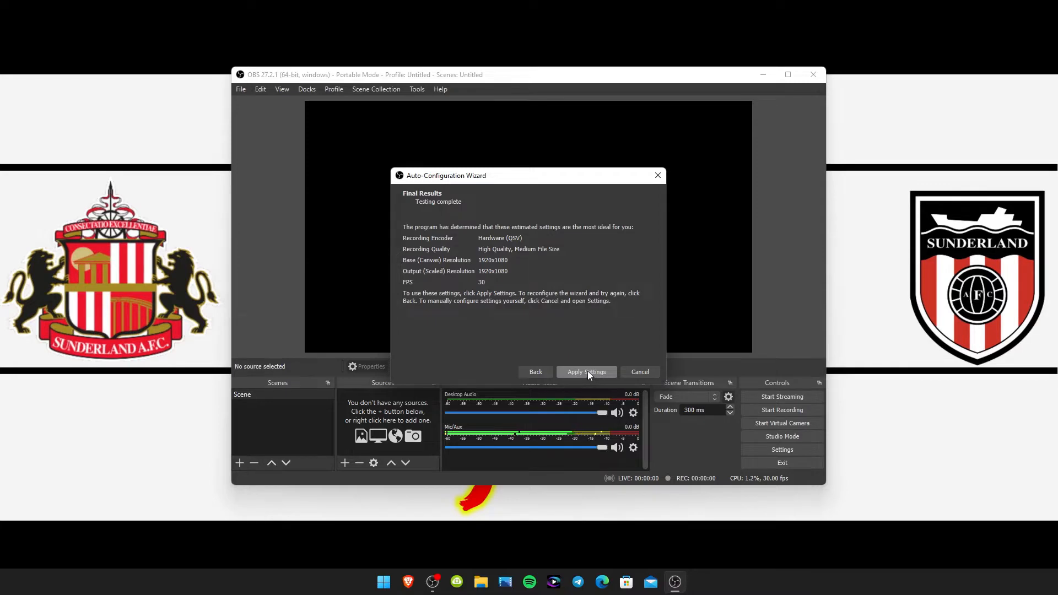
click(589, 372)
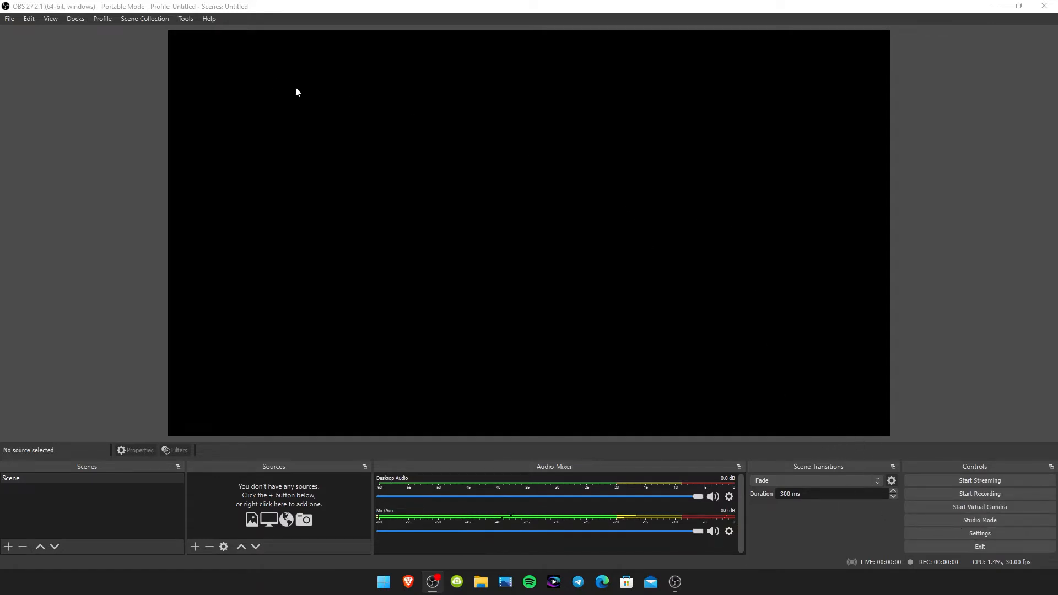
Open the output settings and switch the output mode to Advanced
click(967, 533)
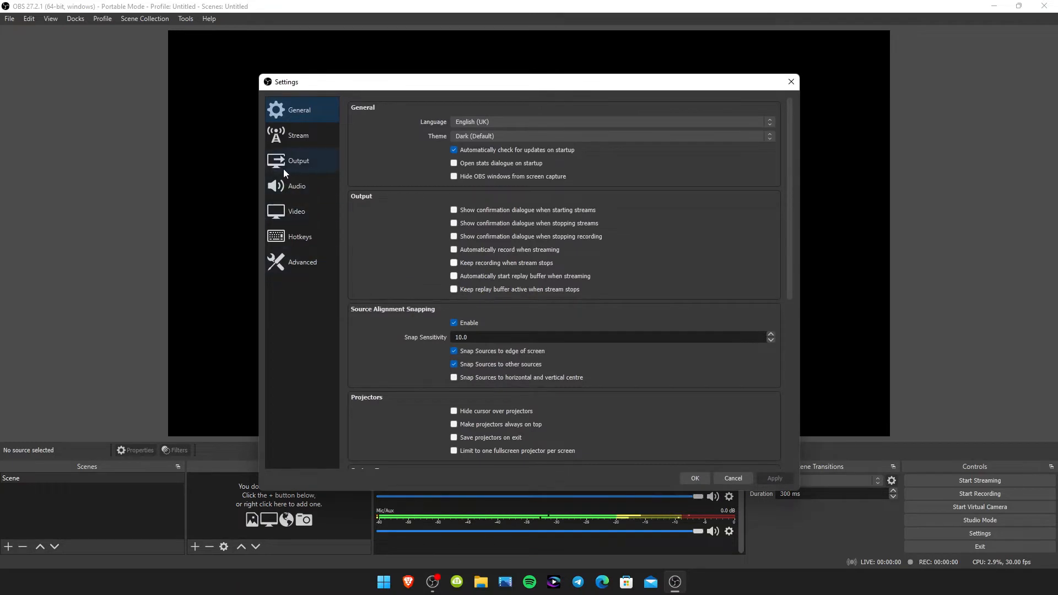
click(305, 164)
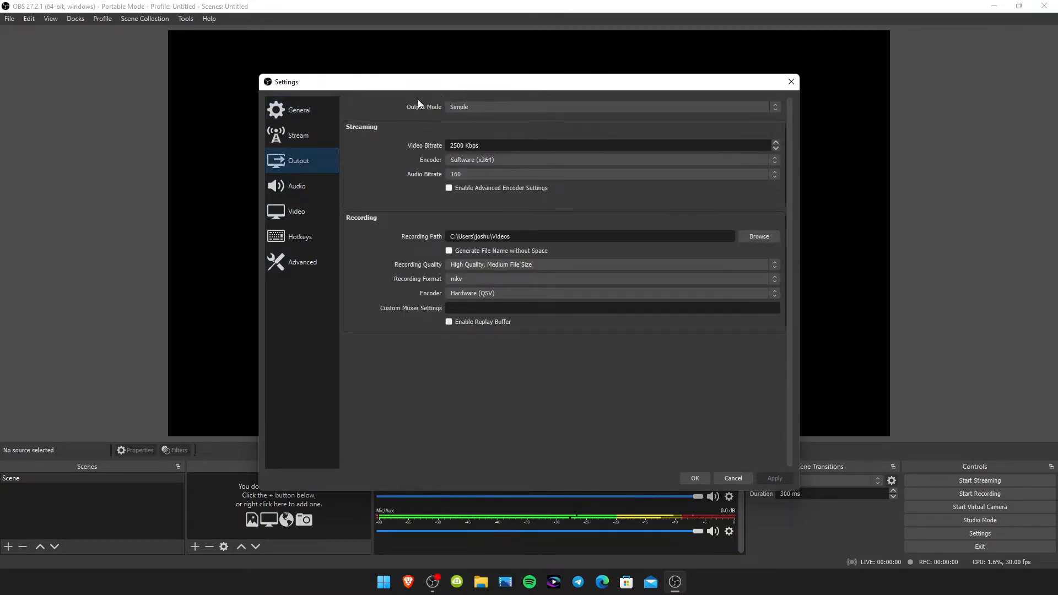
click(481, 106)
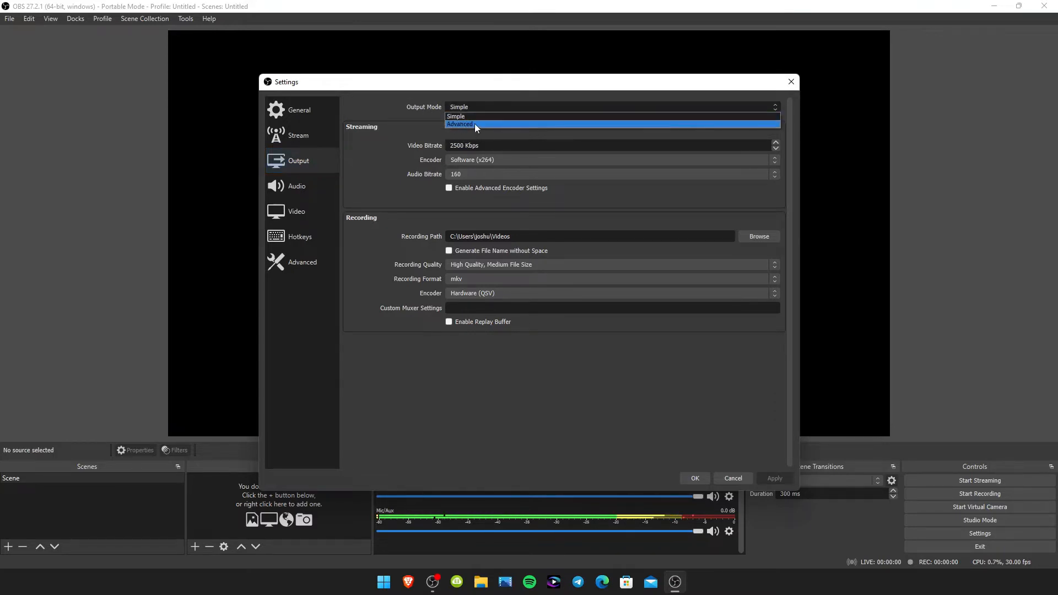
click(462, 124)
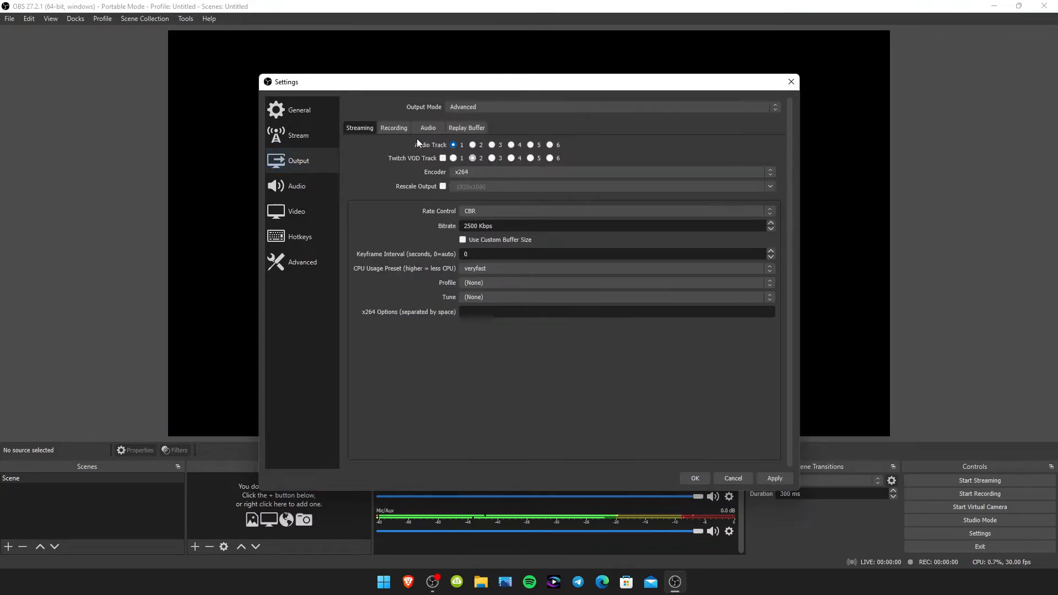
In the recording output settings, set the recording format to mp4 and the encoder to x264
click(385, 132)
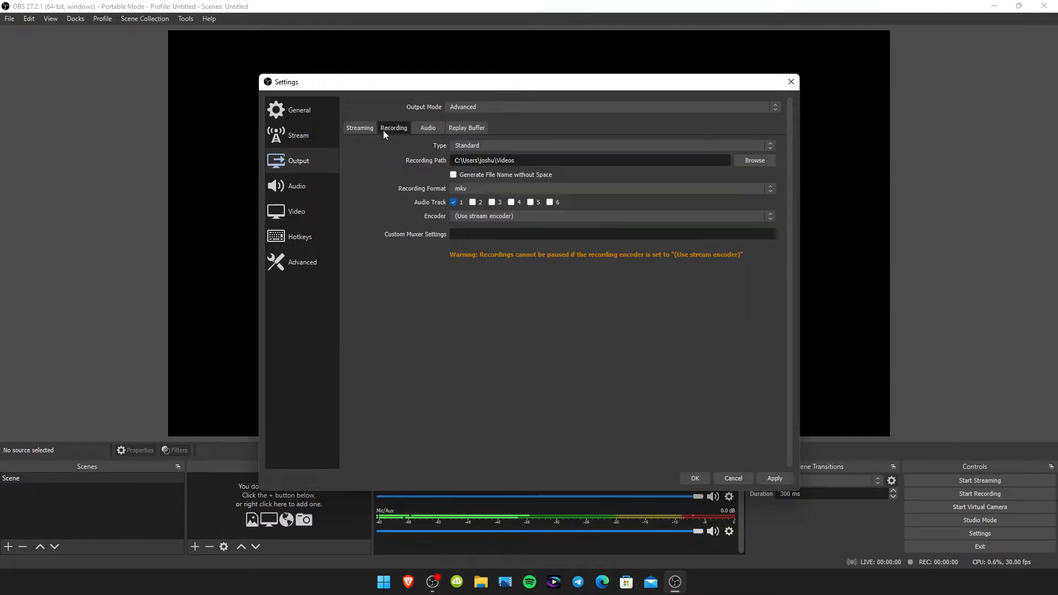
click(463, 189)
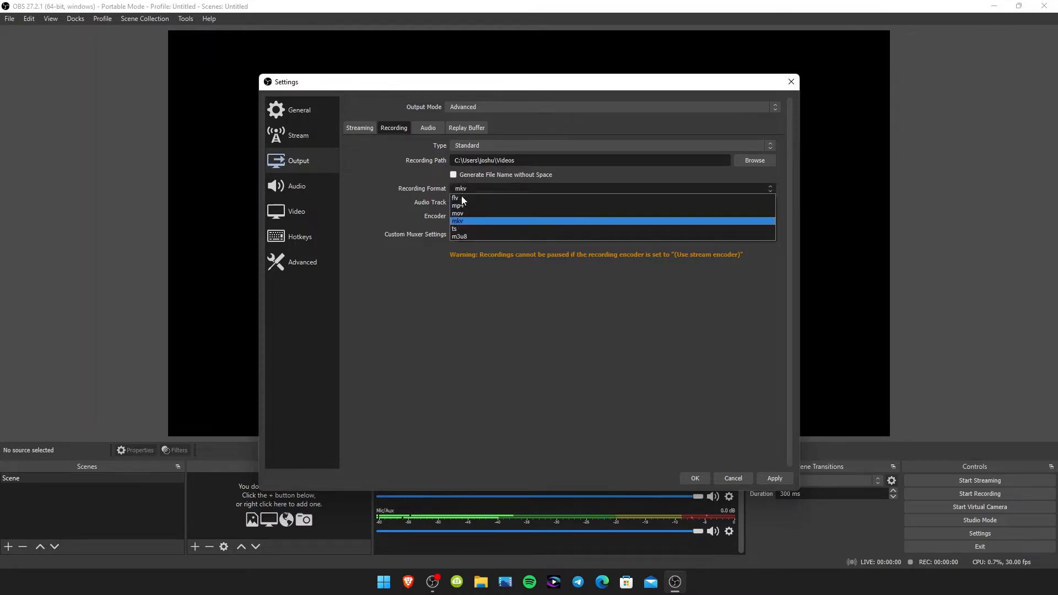
click(464, 208)
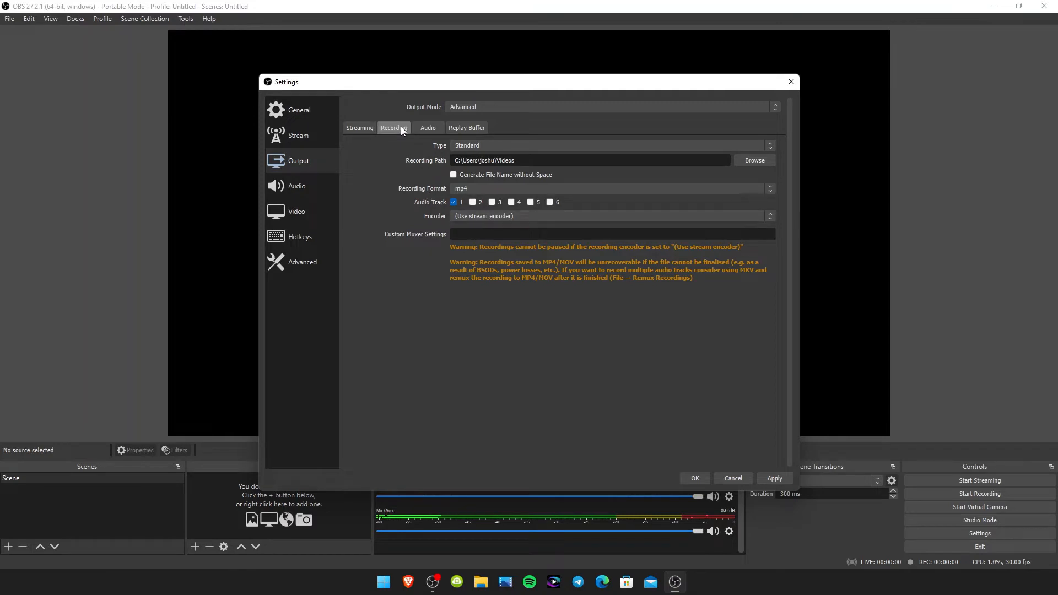
click(472, 147)
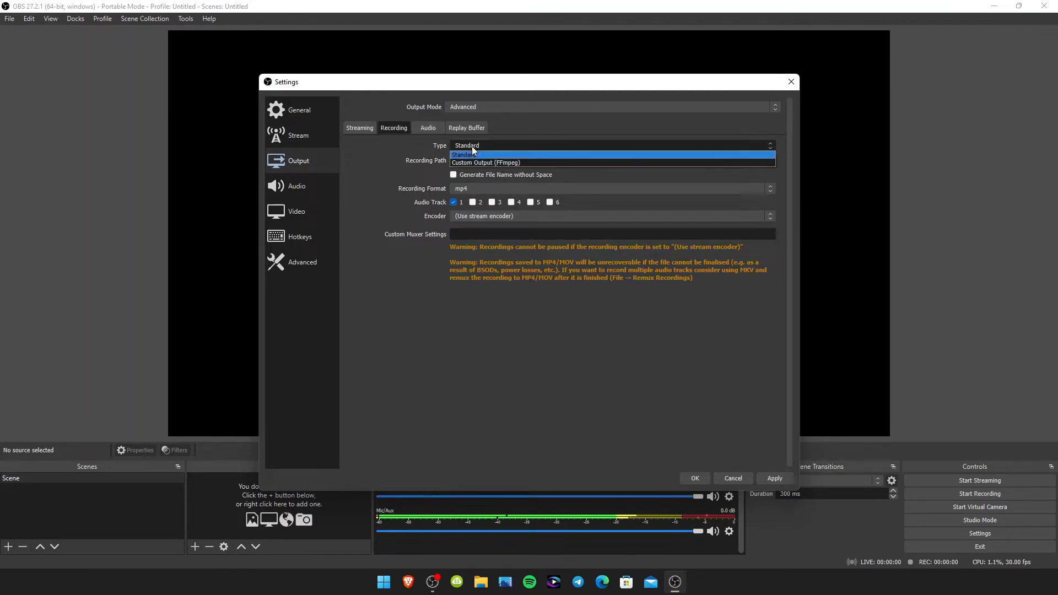
click(472, 146)
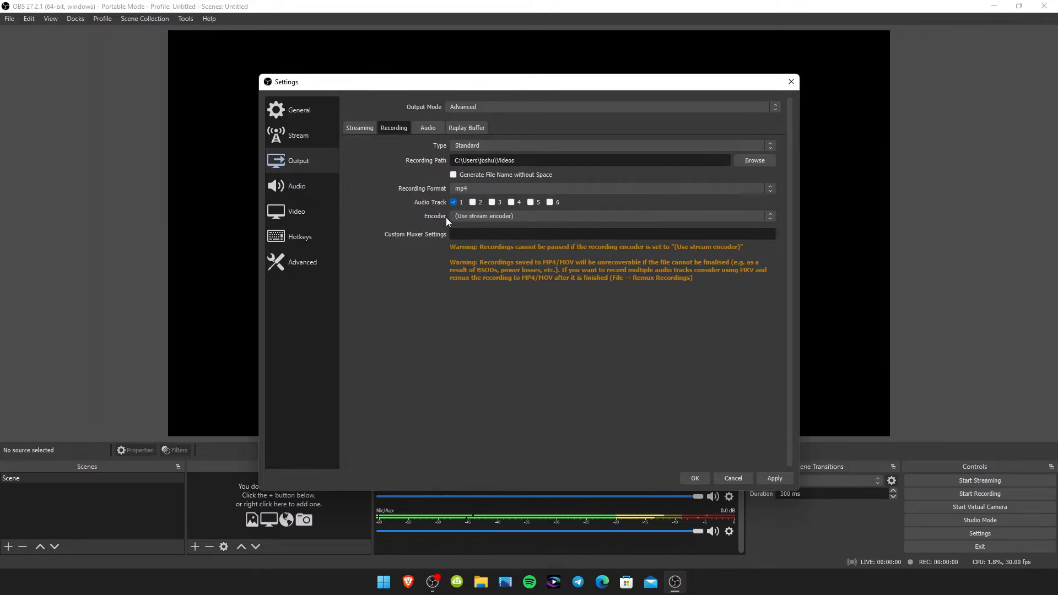
click(485, 215)
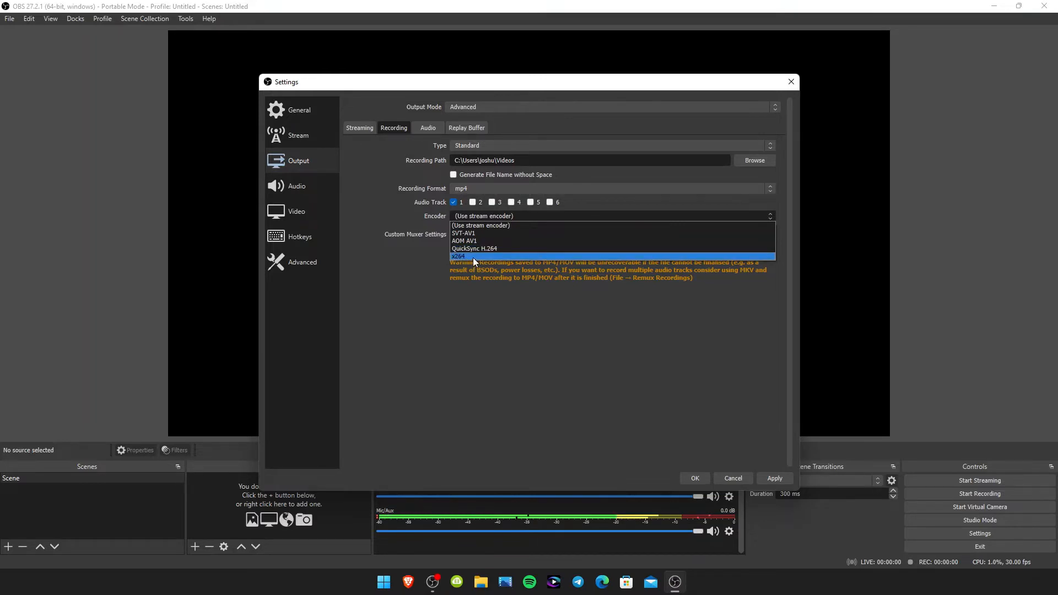
click(488, 257)
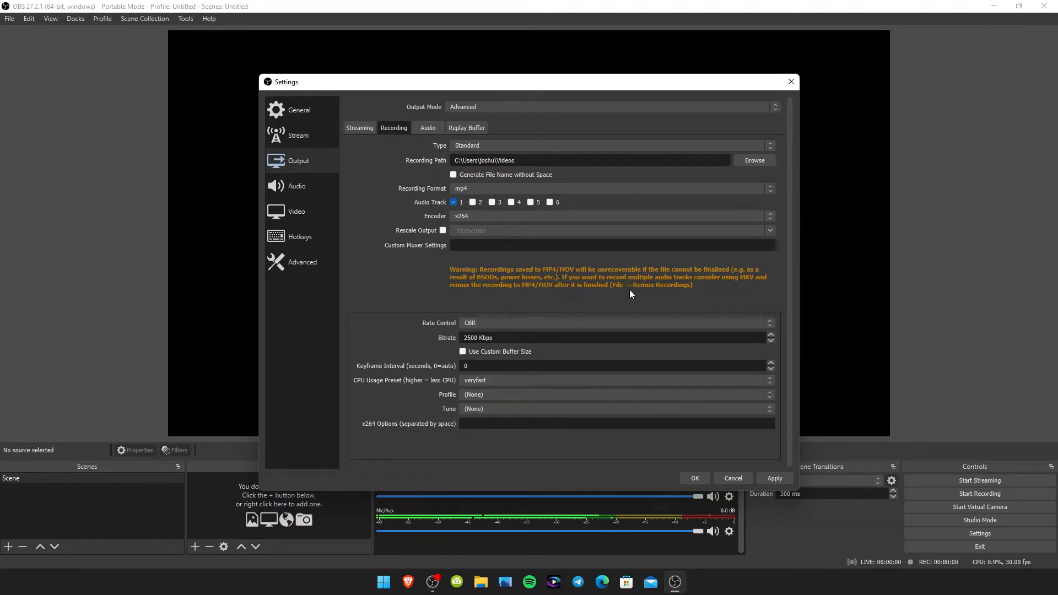
Raise the recording bitrate to 3500 Kbps, with CBR as the rate control
click(484, 326)
click(488, 331)
click(770, 335)
click(770, 335)
click(770, 335)
click(771, 335)
click(771, 335)
click(569, 284)
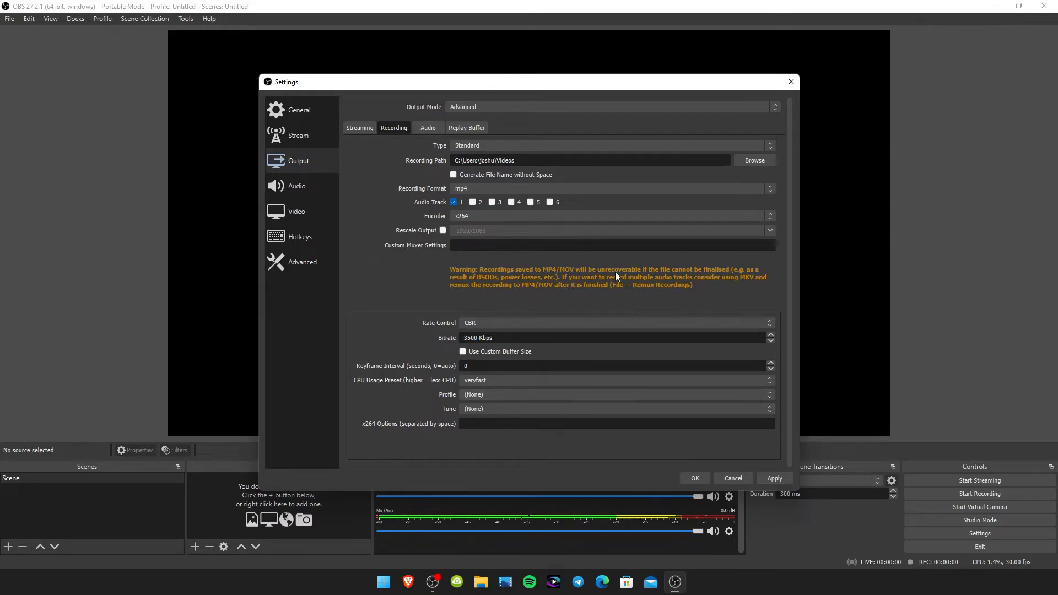
Choose veryfast as the CPU usage preset, and apply and close the output settings
click(488, 380)
click(470, 406)
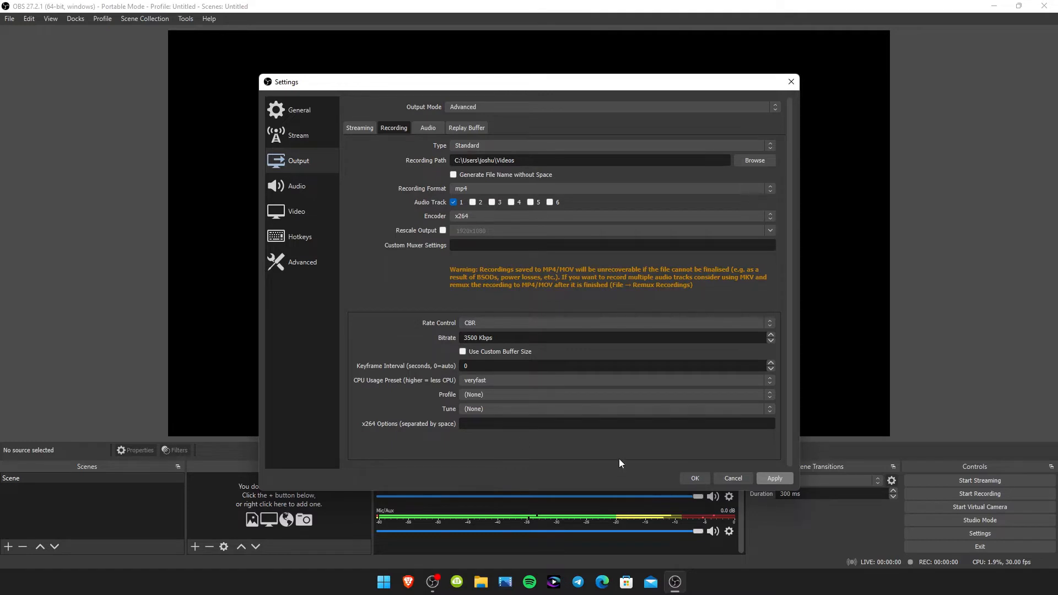
click(774, 479)
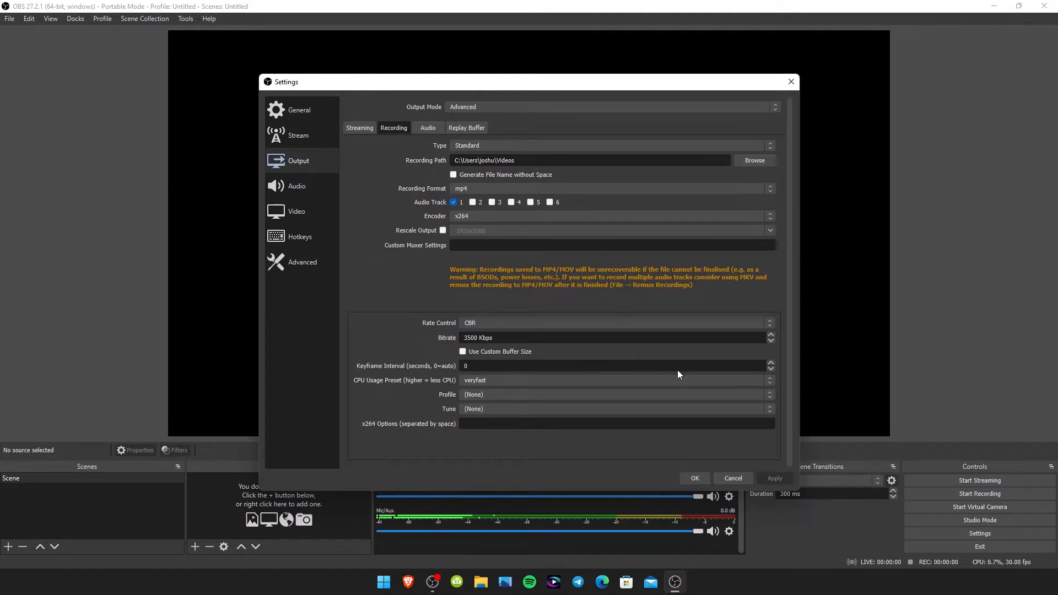
click(695, 479)
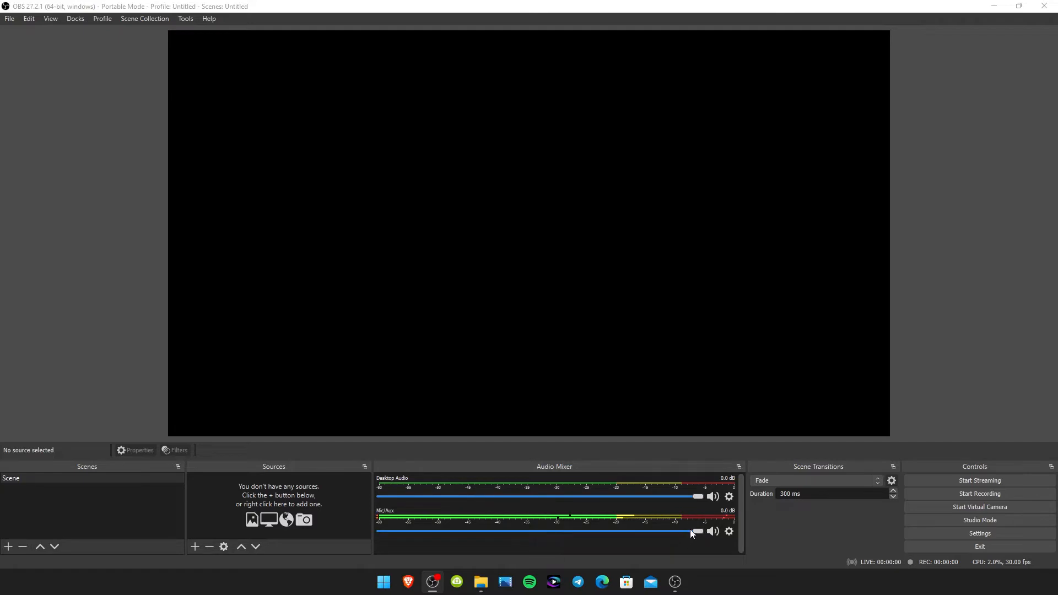
right_click(633, 519)
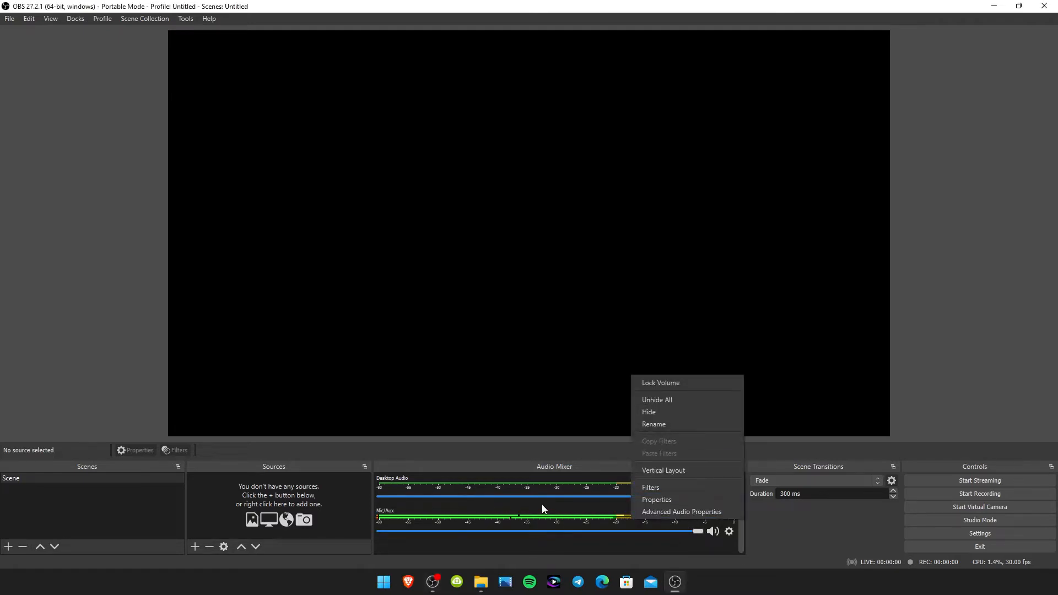
click(549, 524)
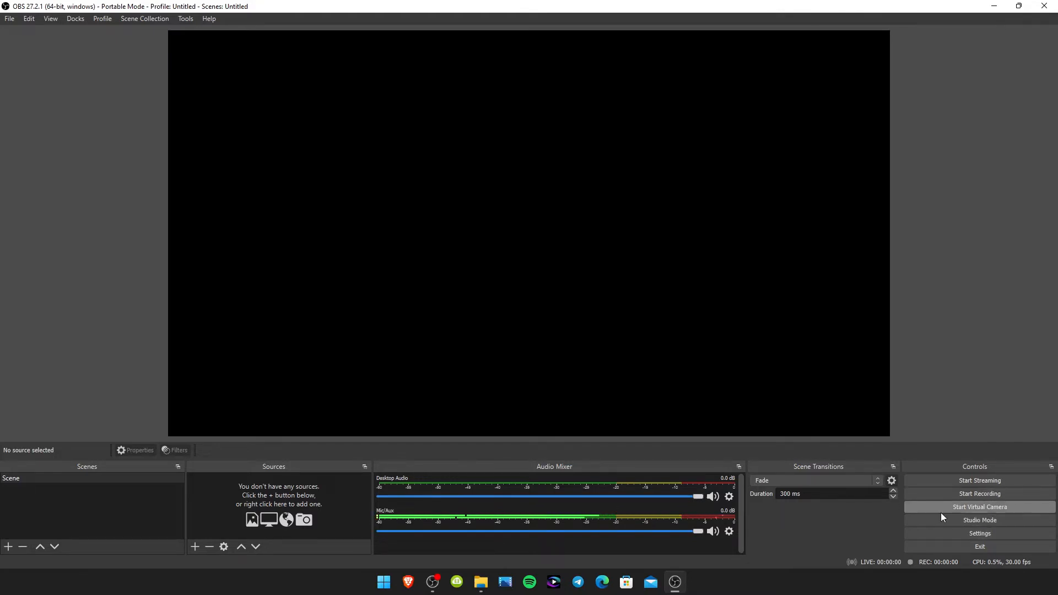
Switch on Studio Mode to view the separate preview and program panes, and switch it off again
click(972, 523)
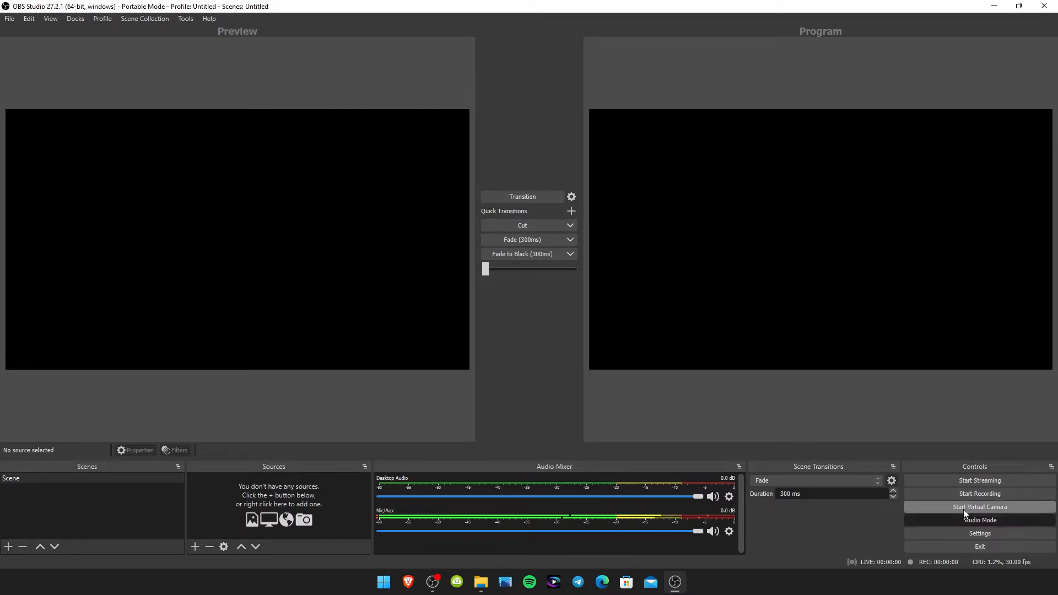
click(971, 523)
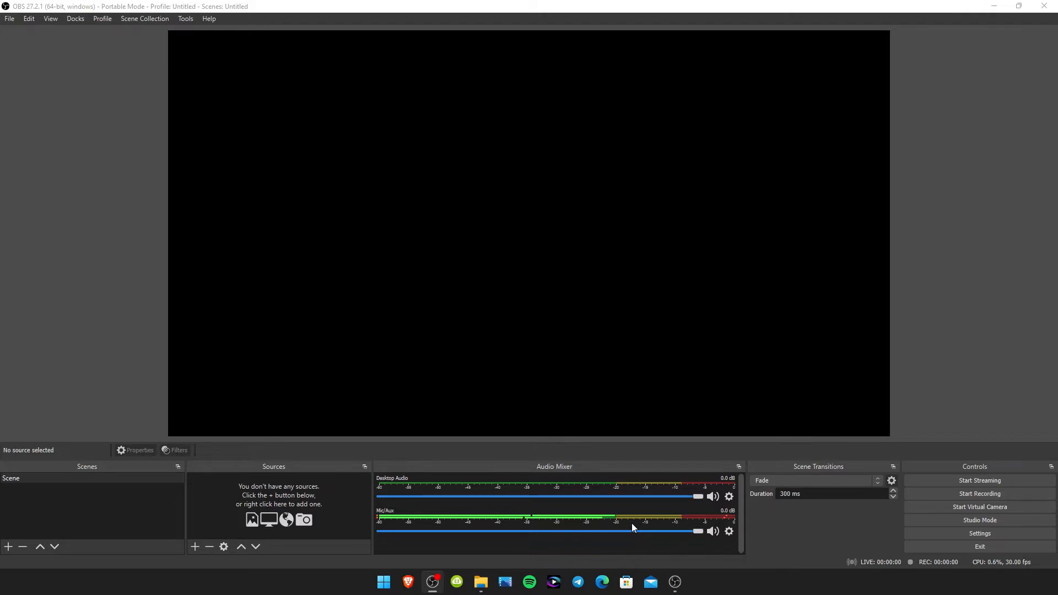
In the audio settings, set the global Desktop Audio device to Disabled
click(952, 533)
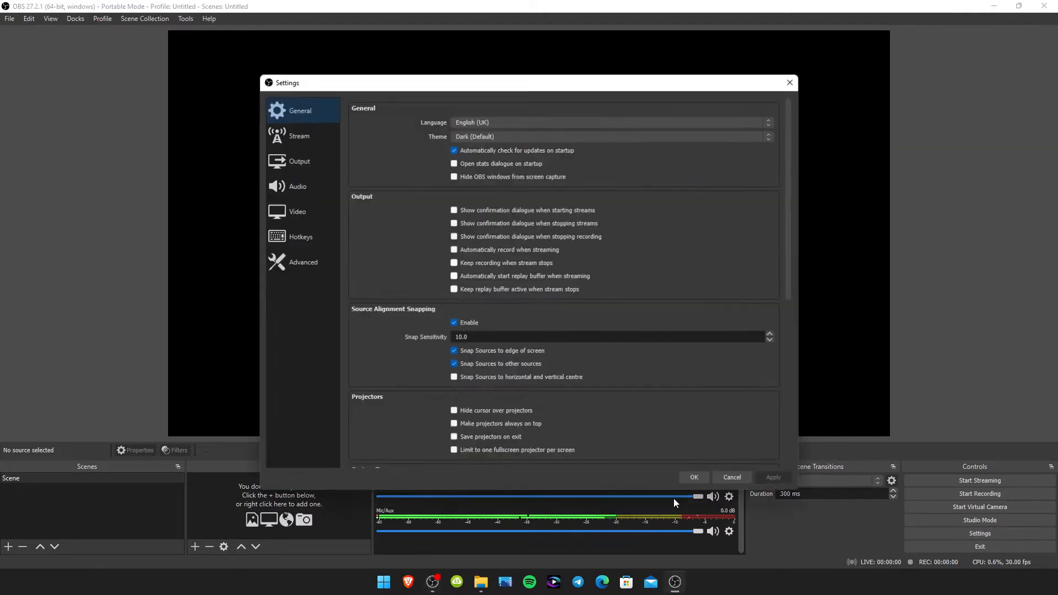
click(294, 187)
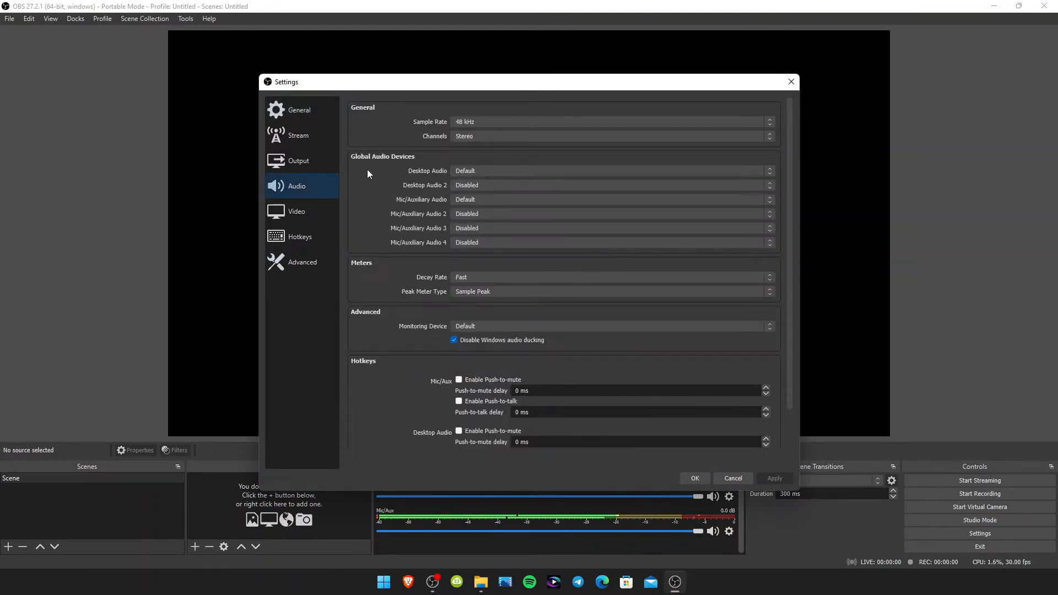
click(467, 171)
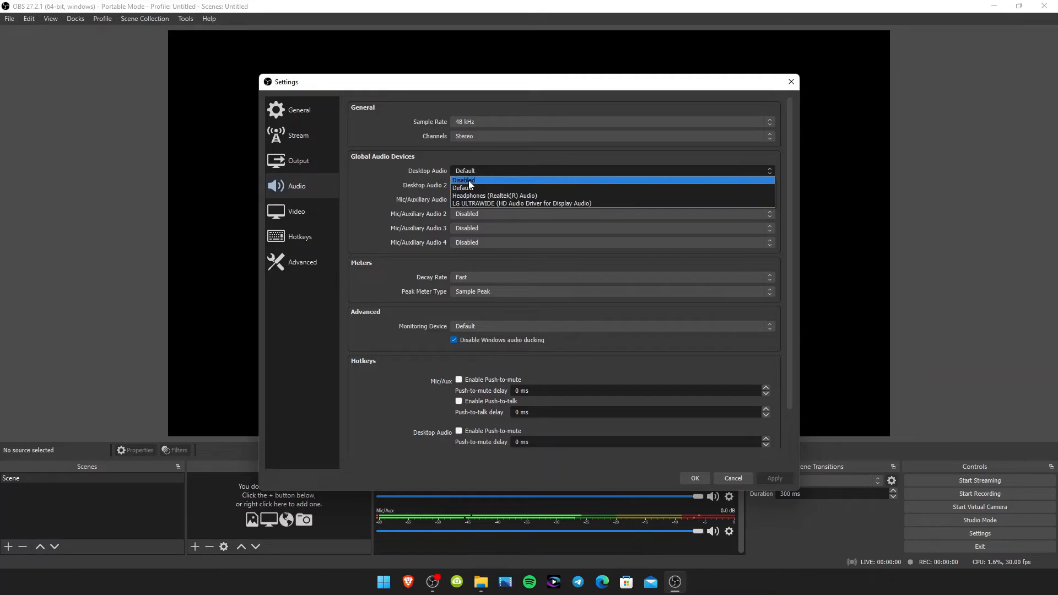
click(413, 171)
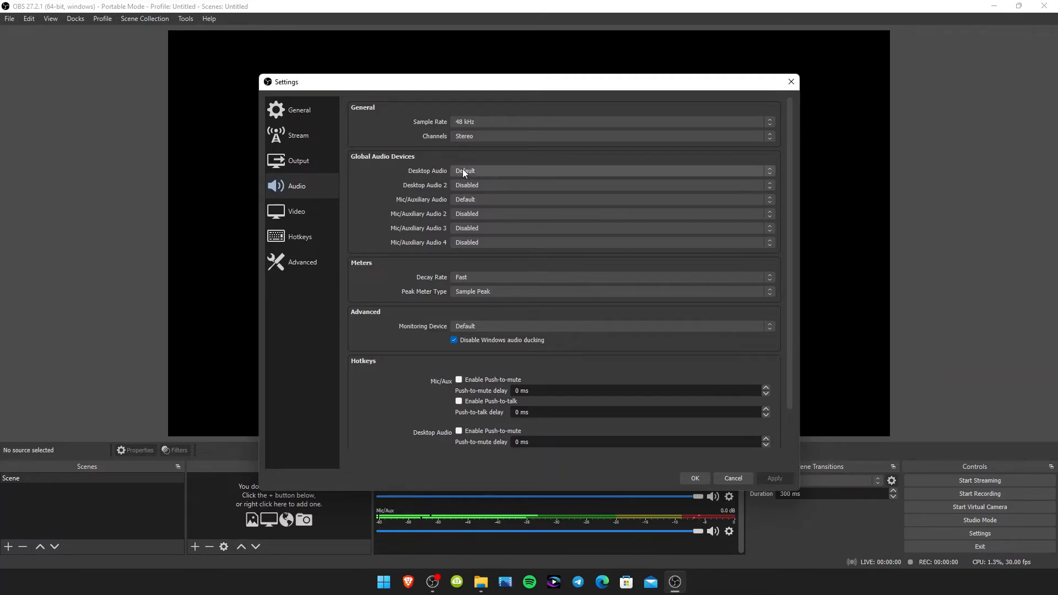
click(462, 169)
click(467, 180)
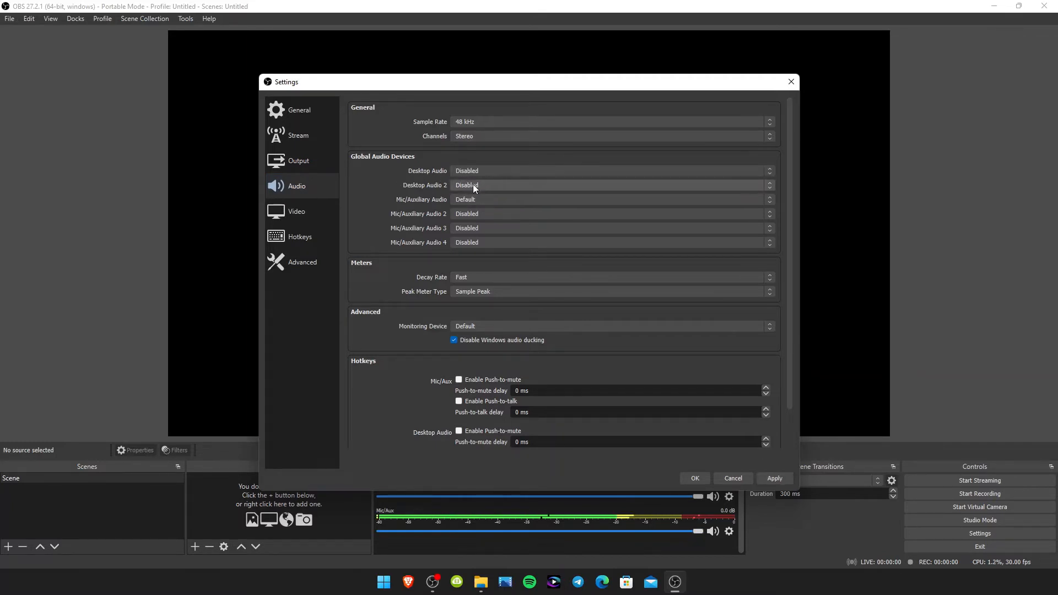
Set the Mic/Auxiliary Audio device to Disabled as well, and apply and close the audio settings
click(469, 200)
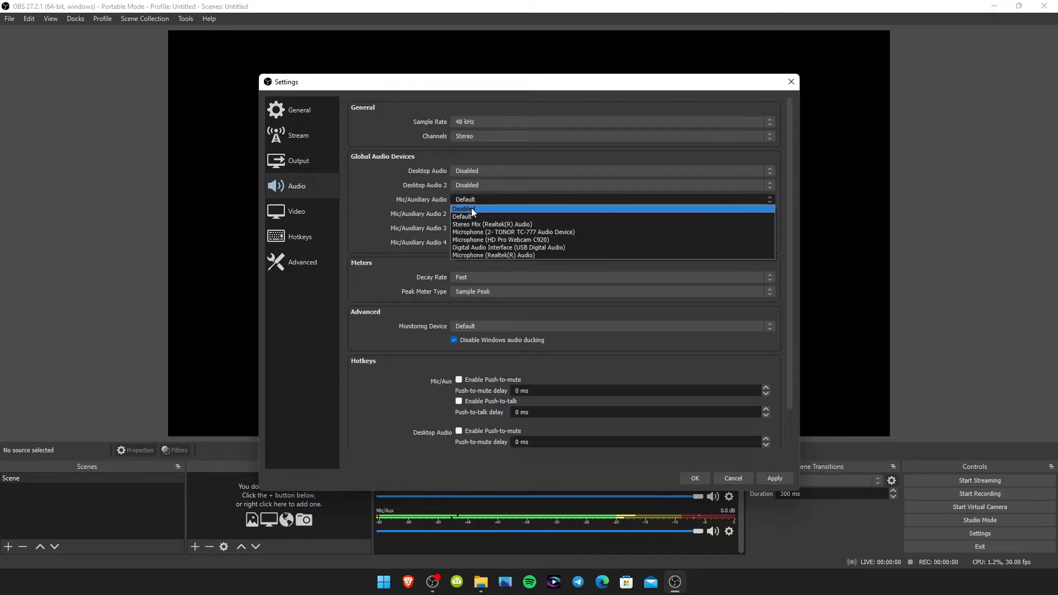
click(472, 210)
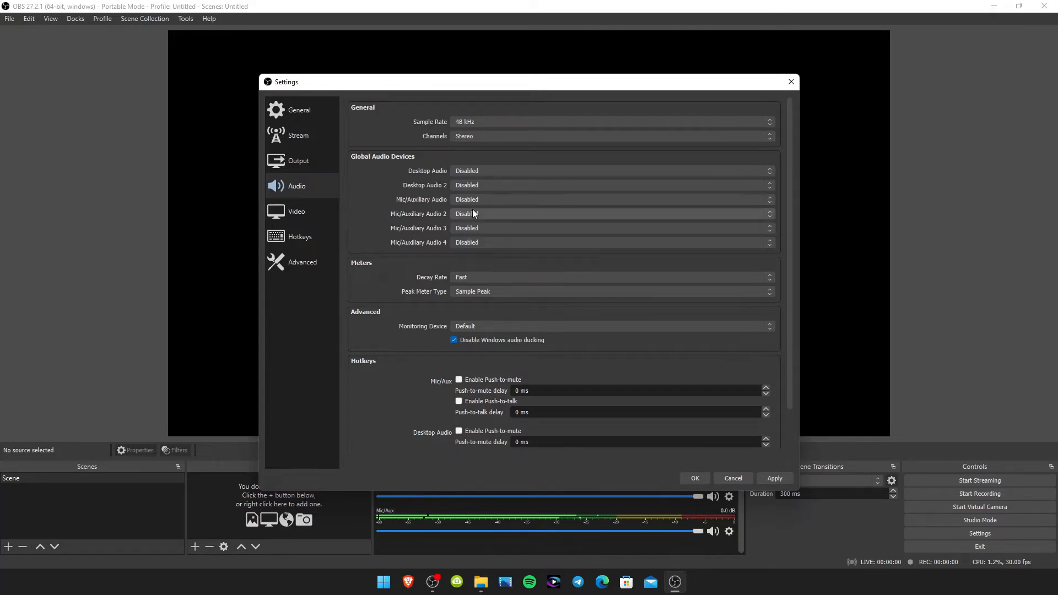
click(770, 480)
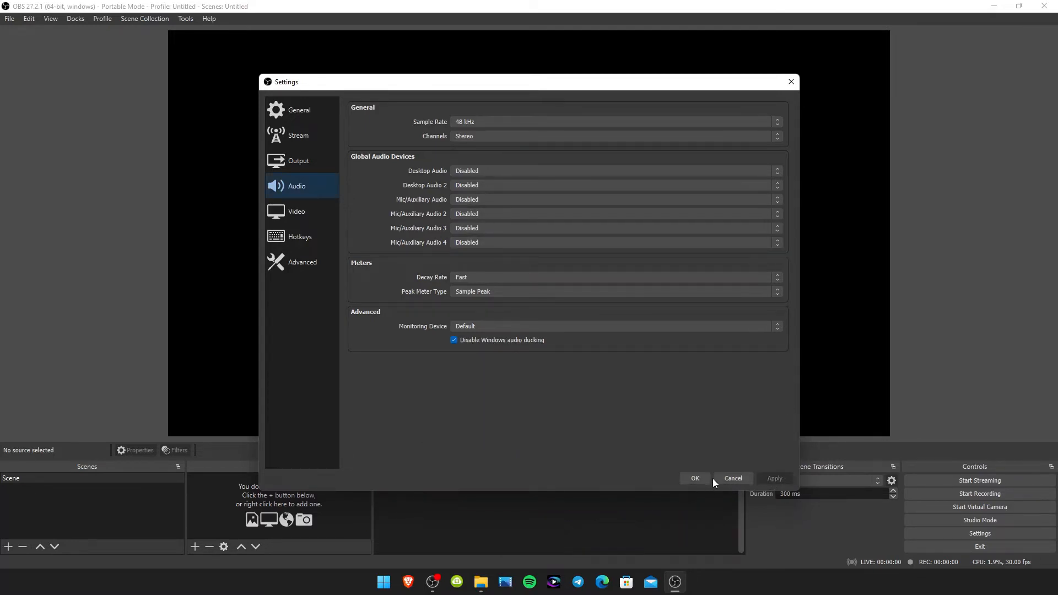
click(704, 480)
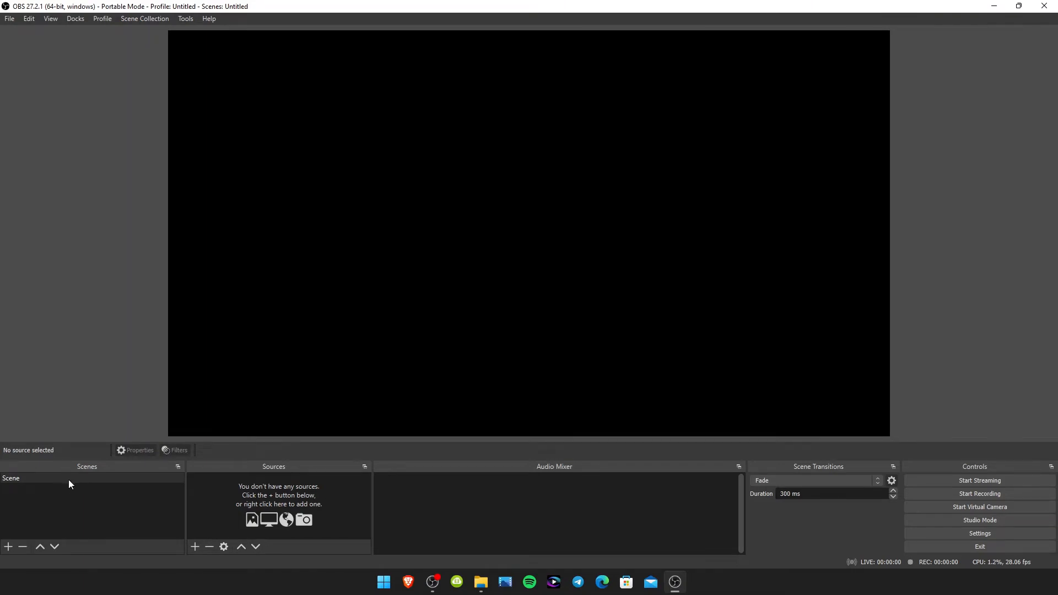
Rename the existing scene as Camera
right_click(21, 480)
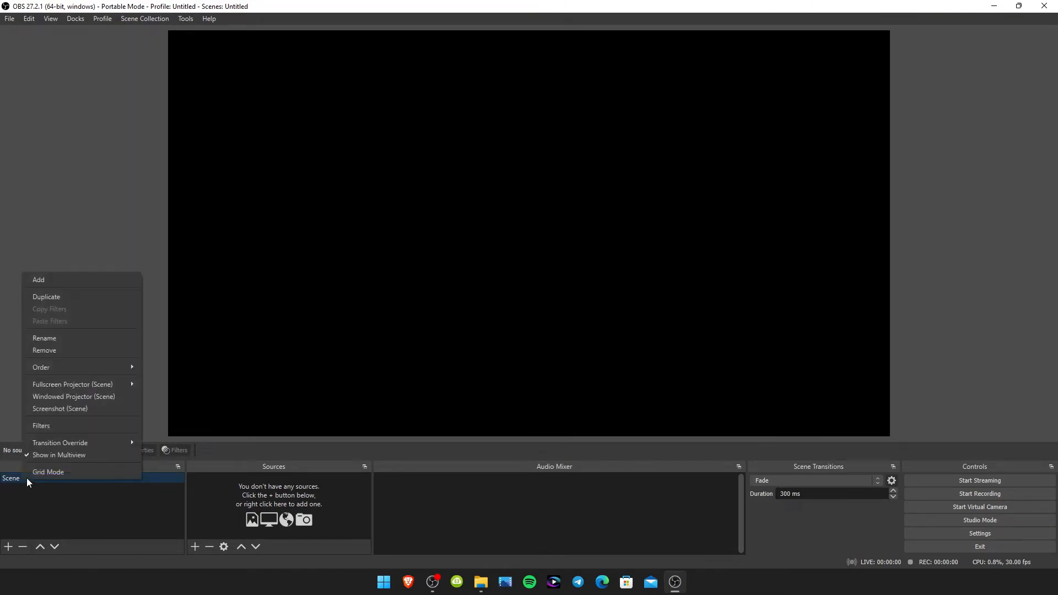
click(53, 339)
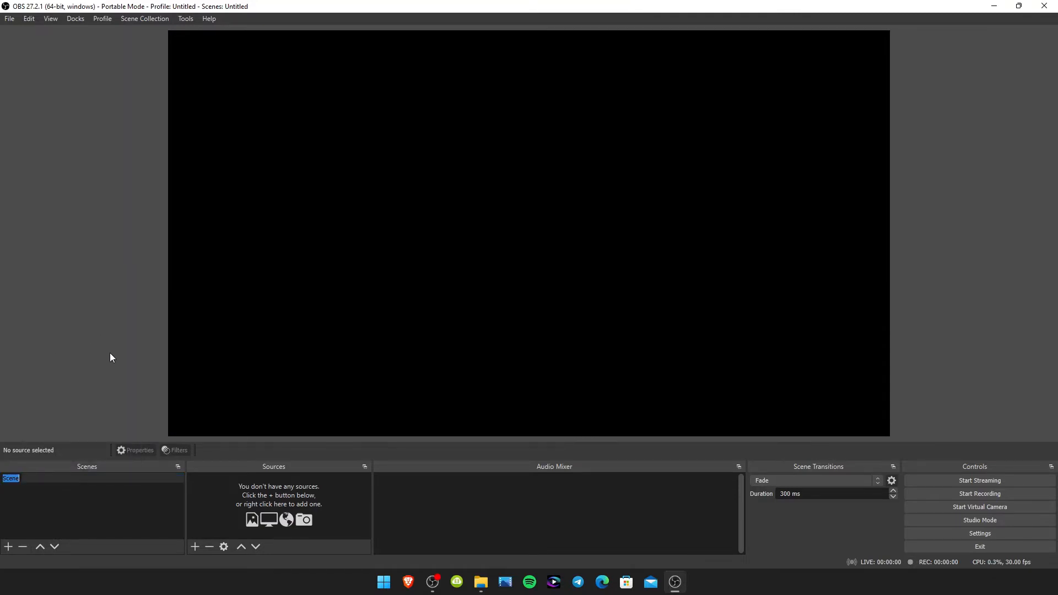
text(camera)
key(Return)
Add a new Video Capture Device source to the Camera scene, keeping its default name
click(195, 547)
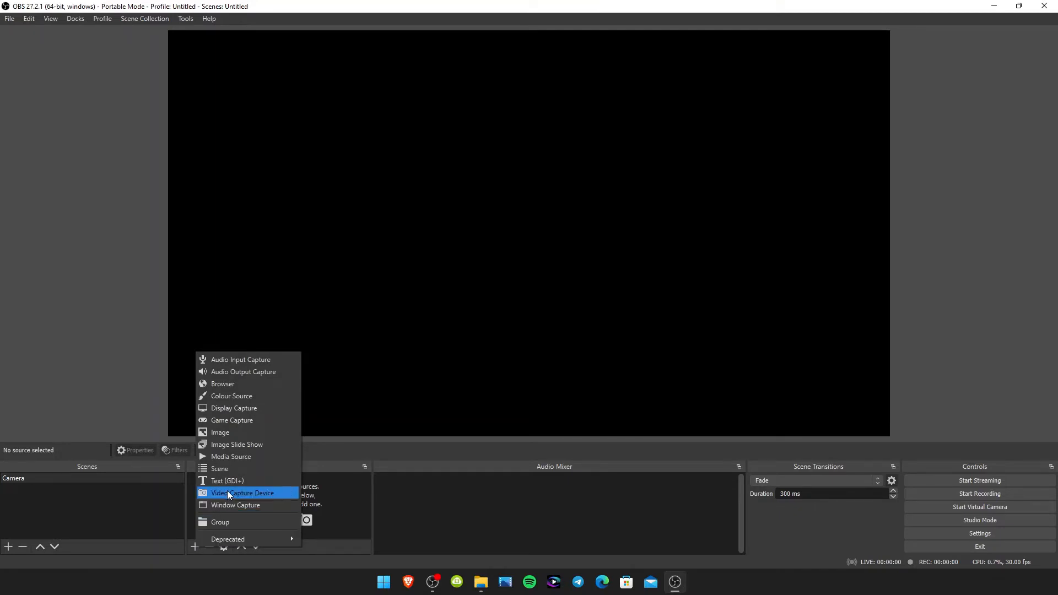
click(273, 495)
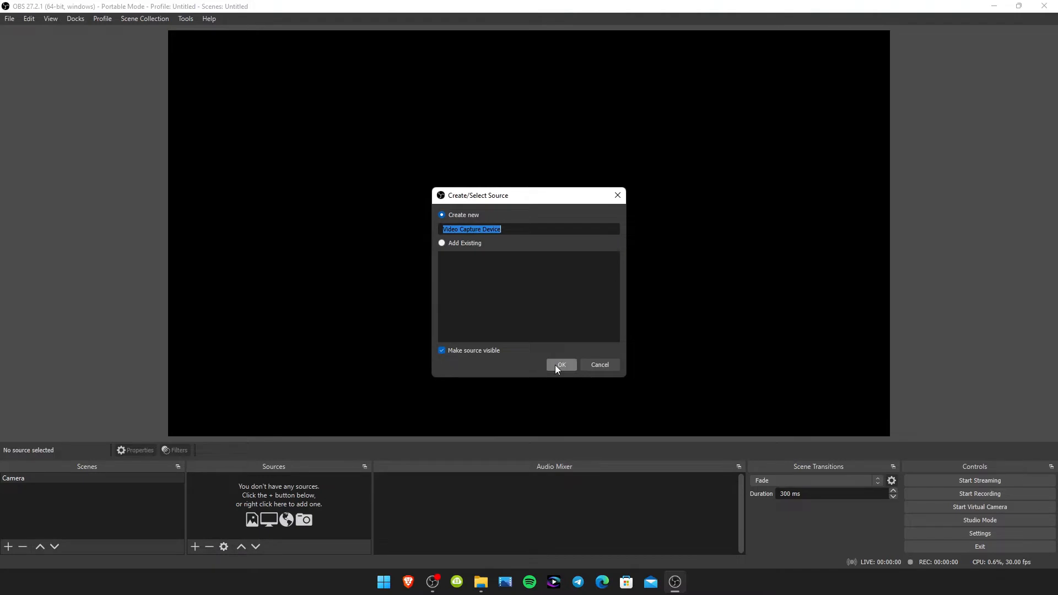
click(560, 365)
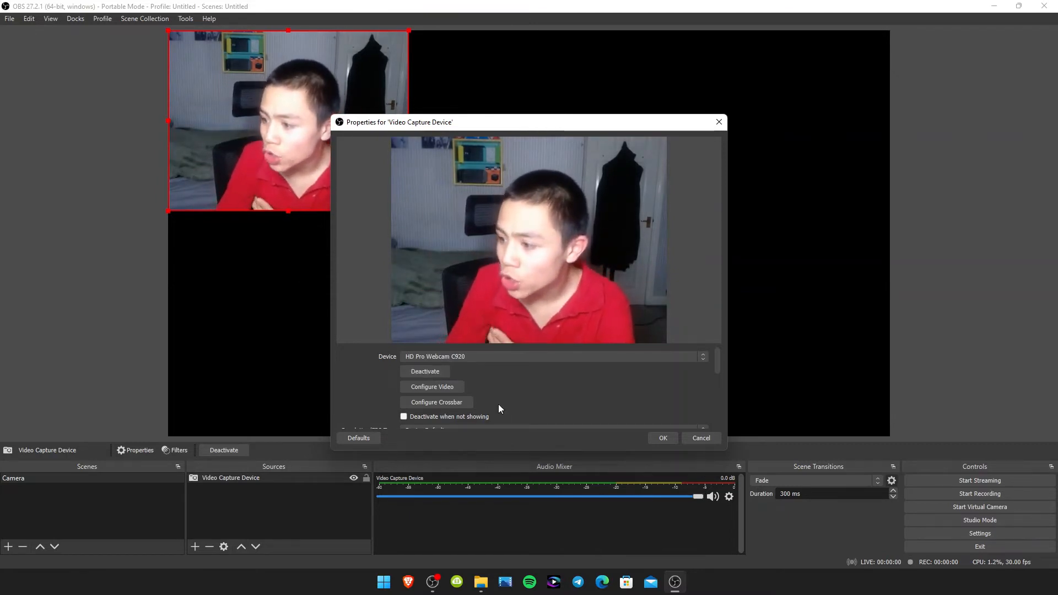
Set the webcam source's Resolution/FPS Type to Custom and its resolution to 1920x1080
scroll(464, 369, down, 2)
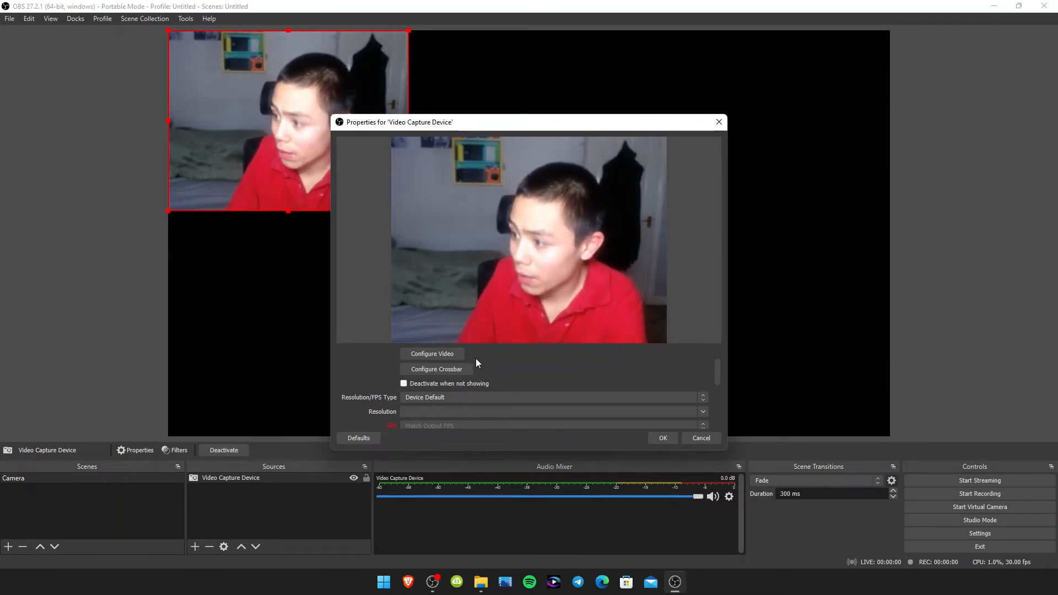
scroll(475, 355, down, 1)
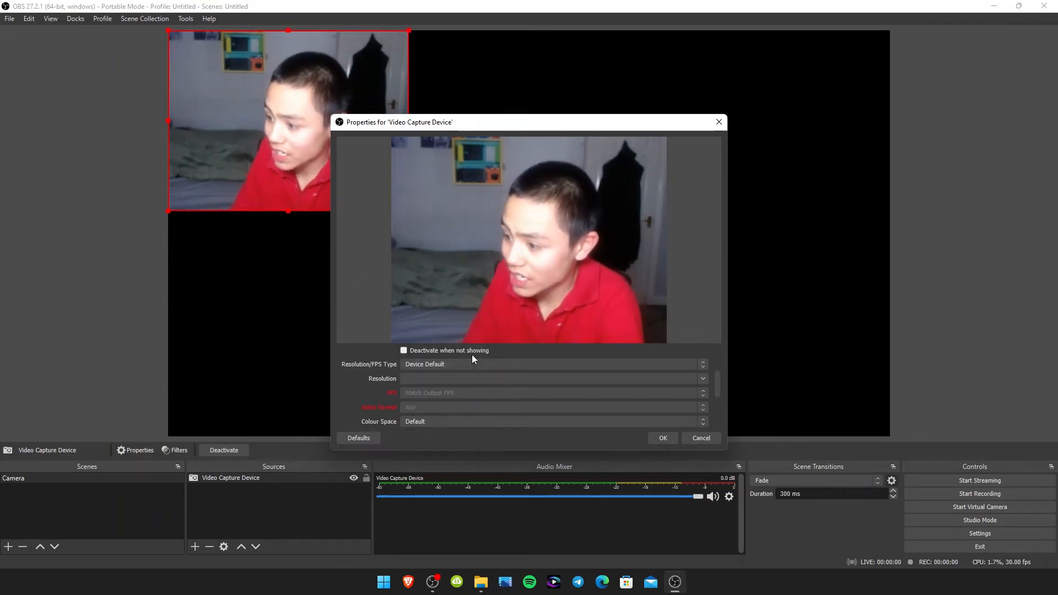
click(414, 364)
click(357, 368)
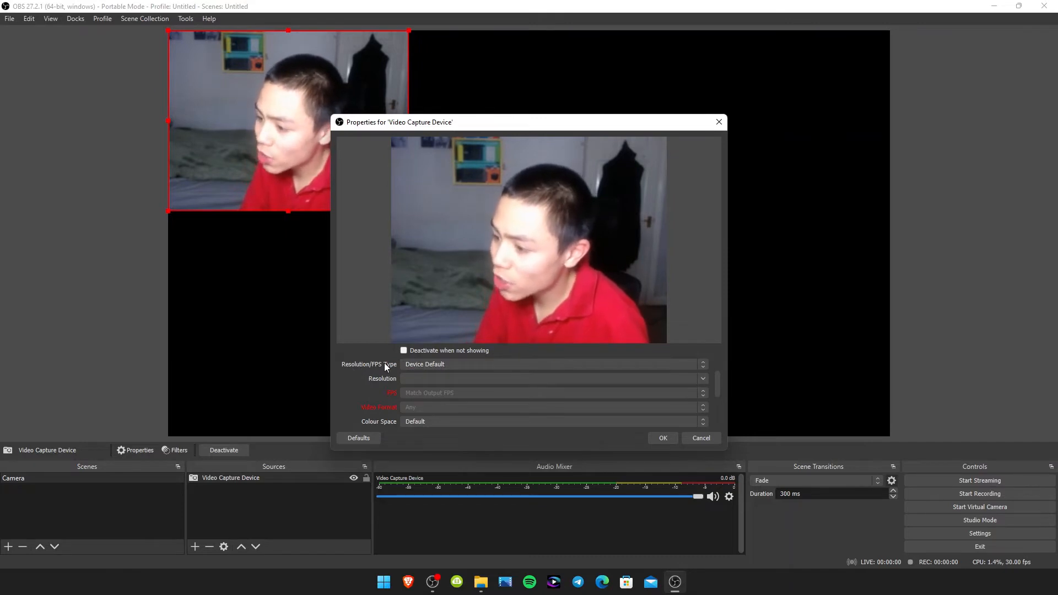
click(422, 365)
click(423, 380)
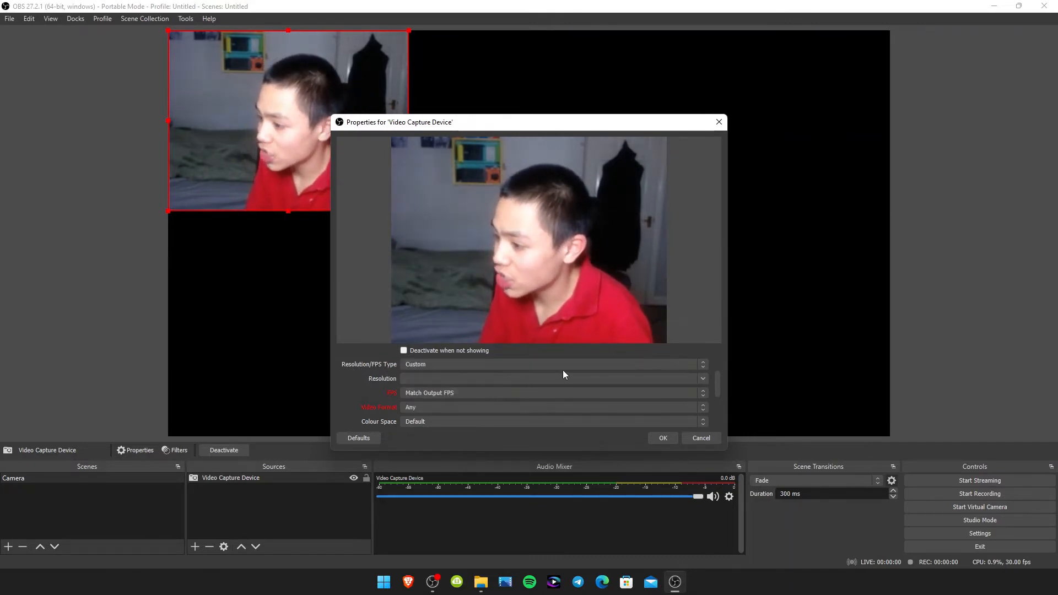
click(704, 381)
click(466, 407)
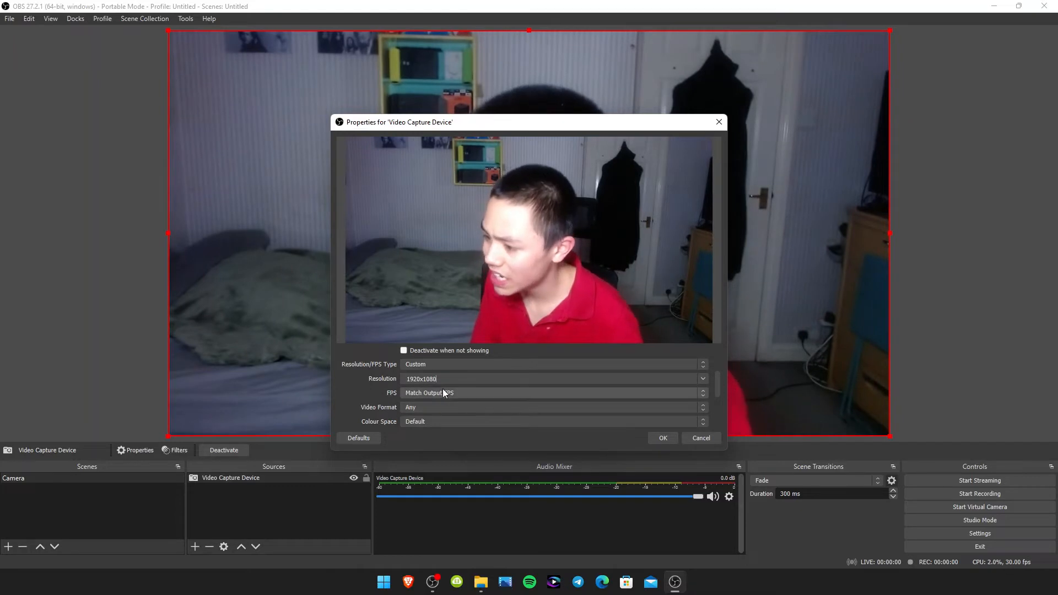
Choose Match Output FPS as the webcam's frame rate and MJPEG as its video format
click(444, 393)
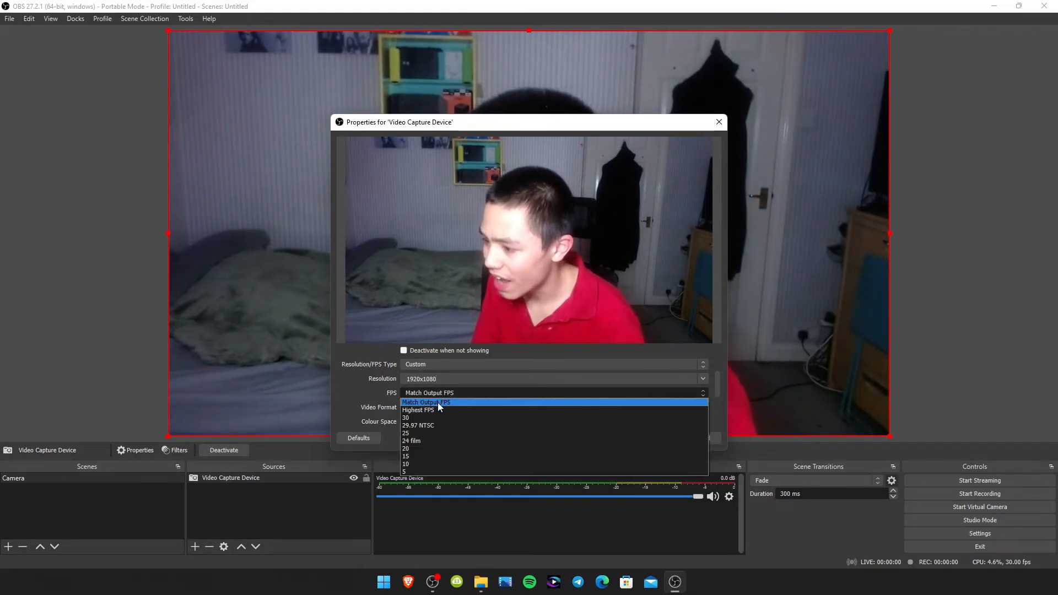
click(437, 403)
scroll(362, 391, down, 3)
scroll(376, 378, up, 2)
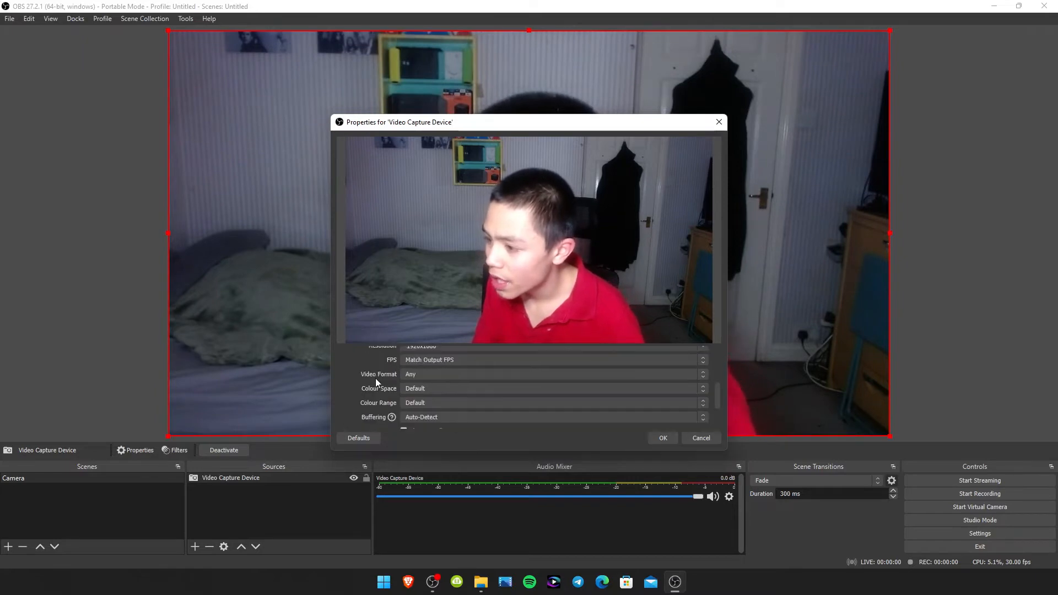
click(418, 377)
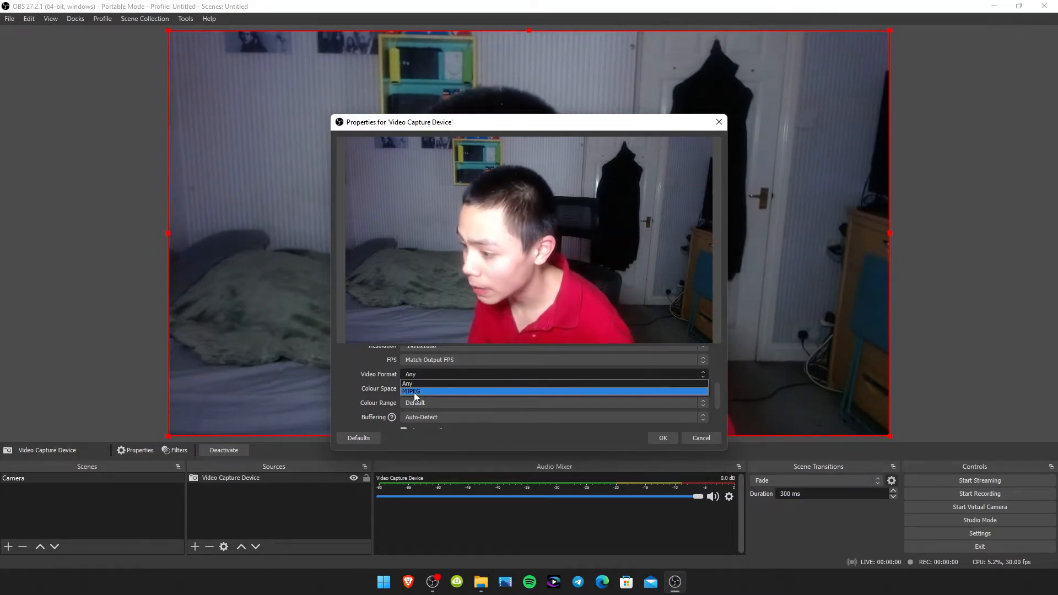
click(416, 392)
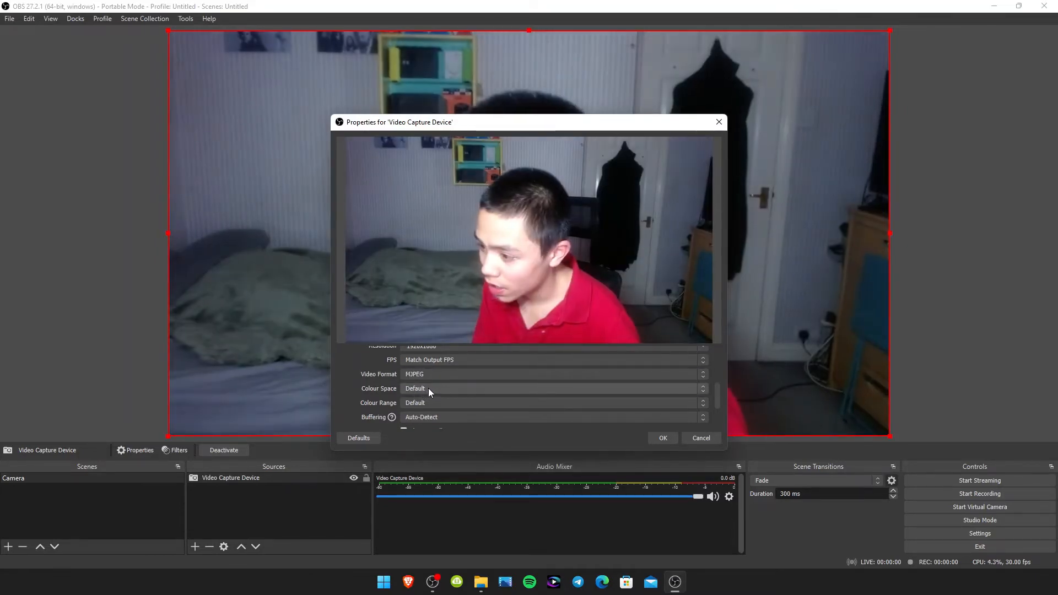
Set the webcam's colour space to 709 and its colour range to Full
click(426, 389)
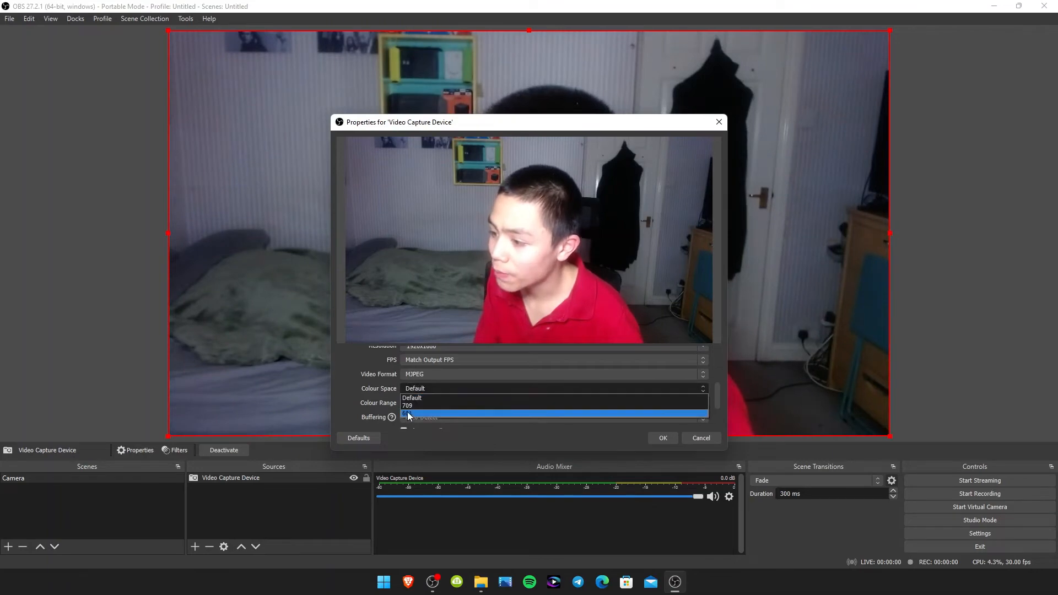
click(411, 407)
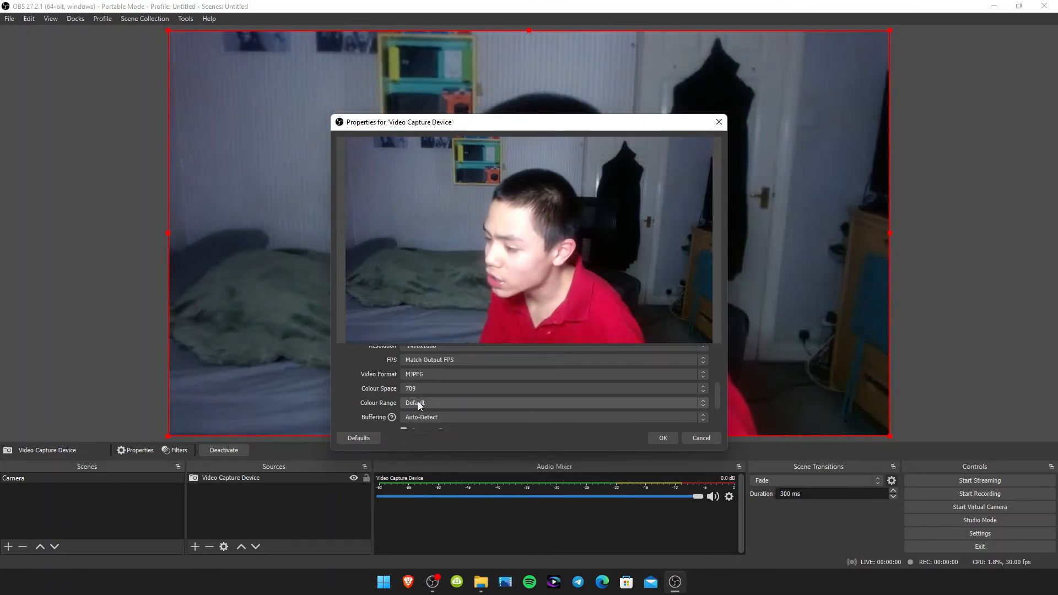
click(418, 402)
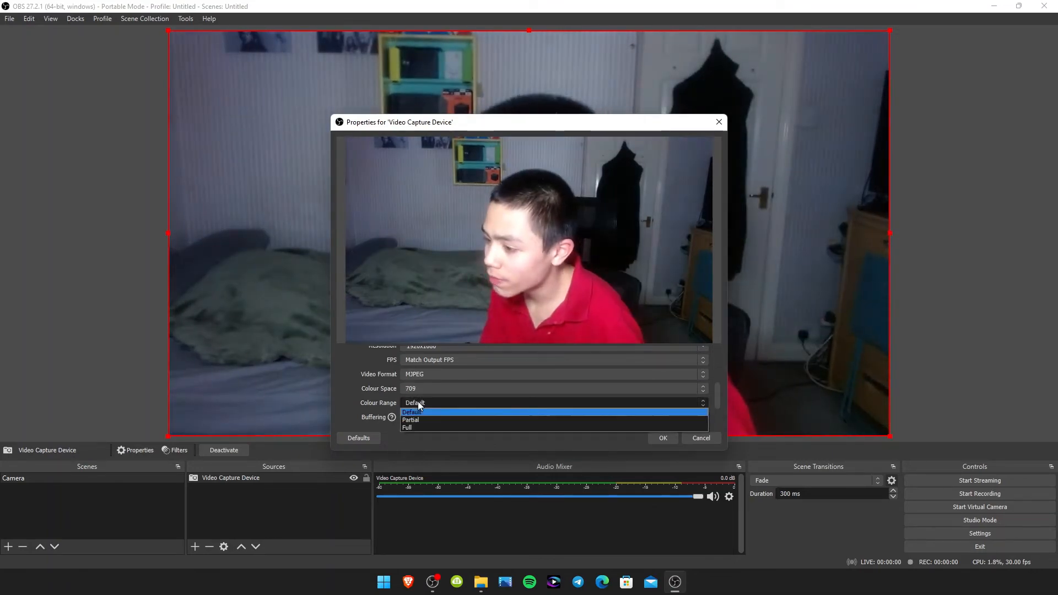
click(409, 428)
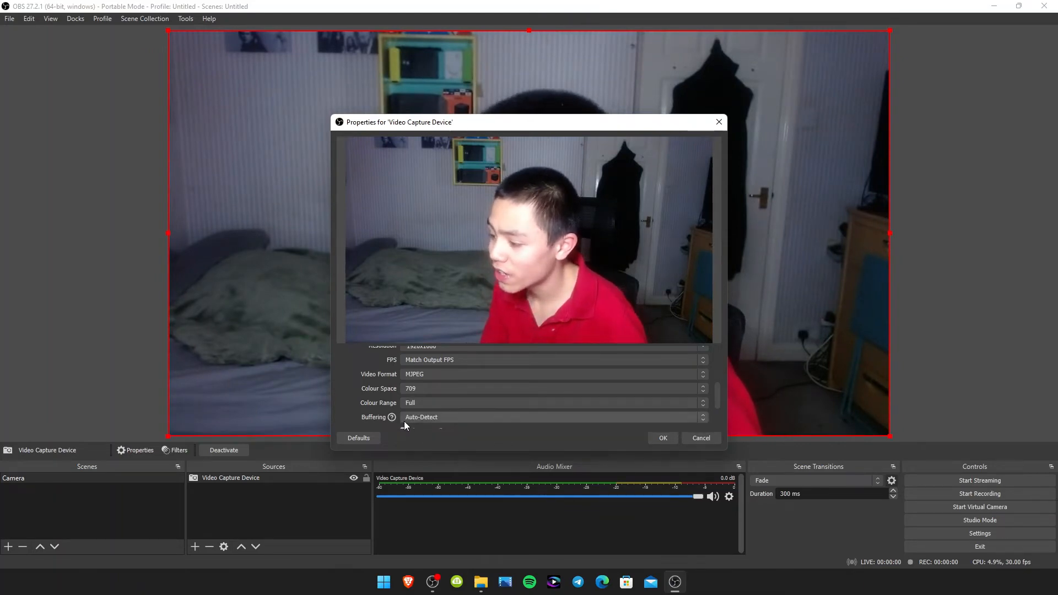
Read the explanation of the Buffering option and look back over all the webcam source's properties
mouse_move(393, 418)
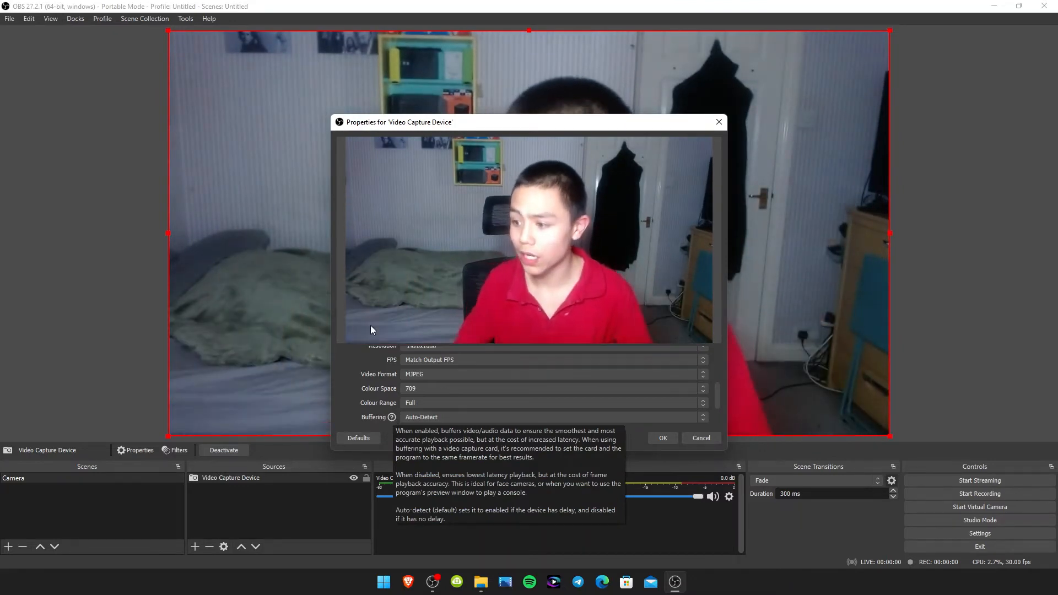
scroll(389, 393, up, 3)
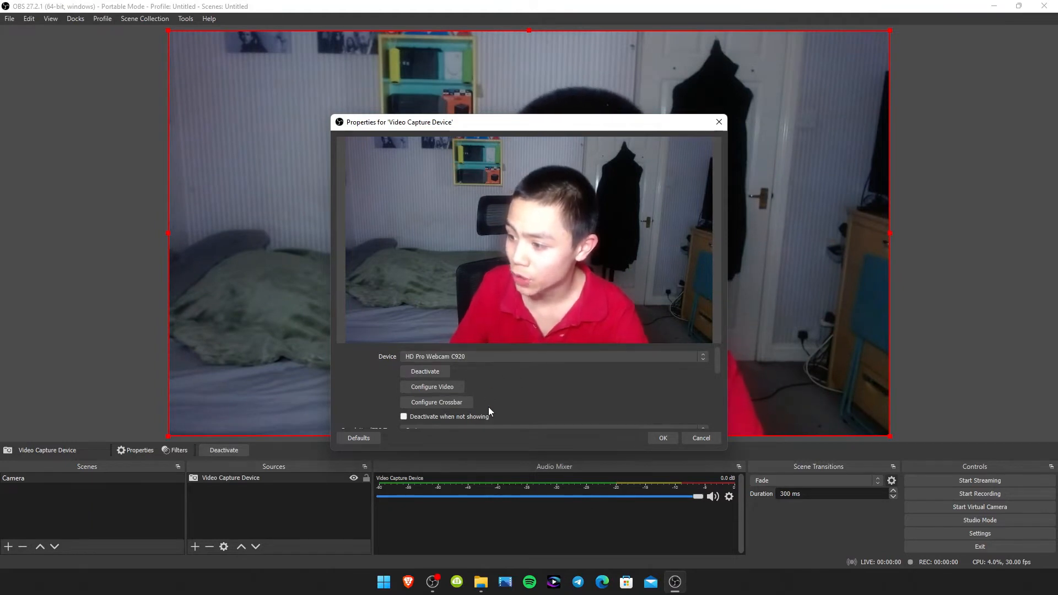
scroll(488, 386, down, 5)
scroll(496, 380, down, 2)
scroll(462, 365, up, 7)
scroll(438, 360, down, 7)
scroll(438, 359, up, 4)
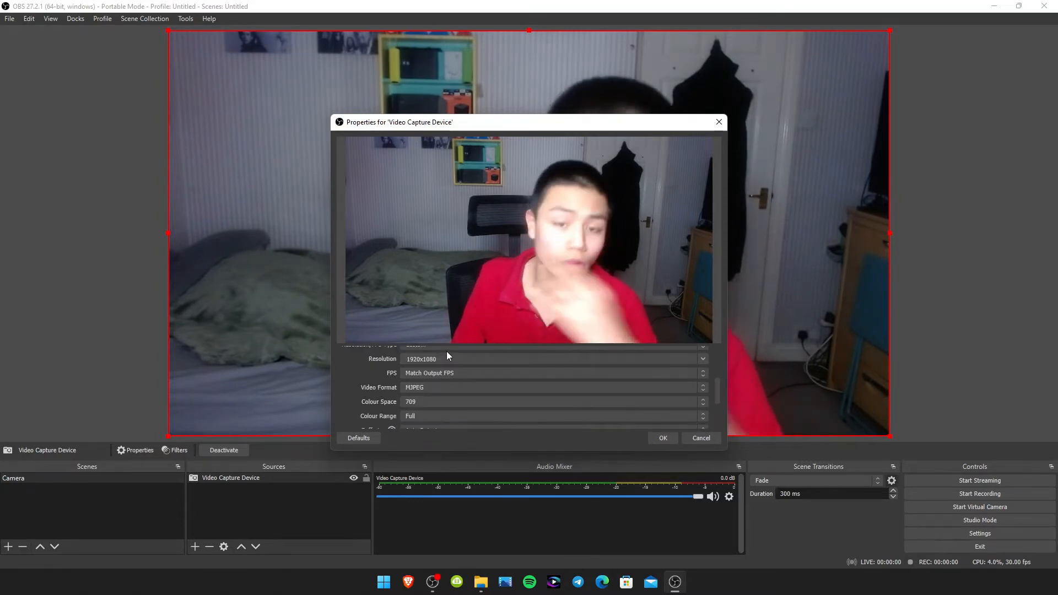
scroll(452, 364, up, 3)
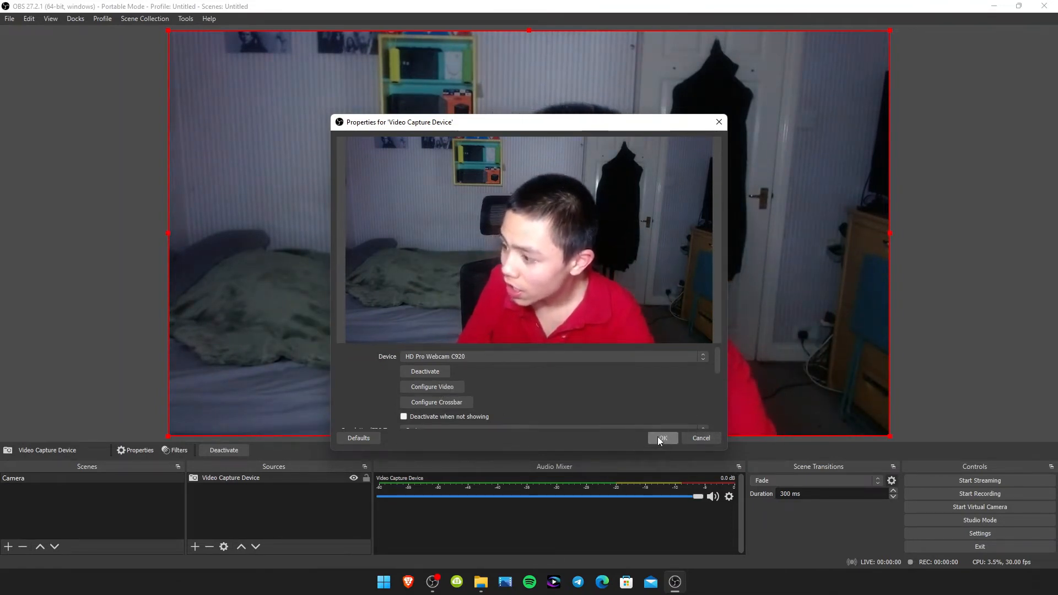
Open the webcam's video configuration and review its Camera Control settings, such as focus and exposure
click(430, 388)
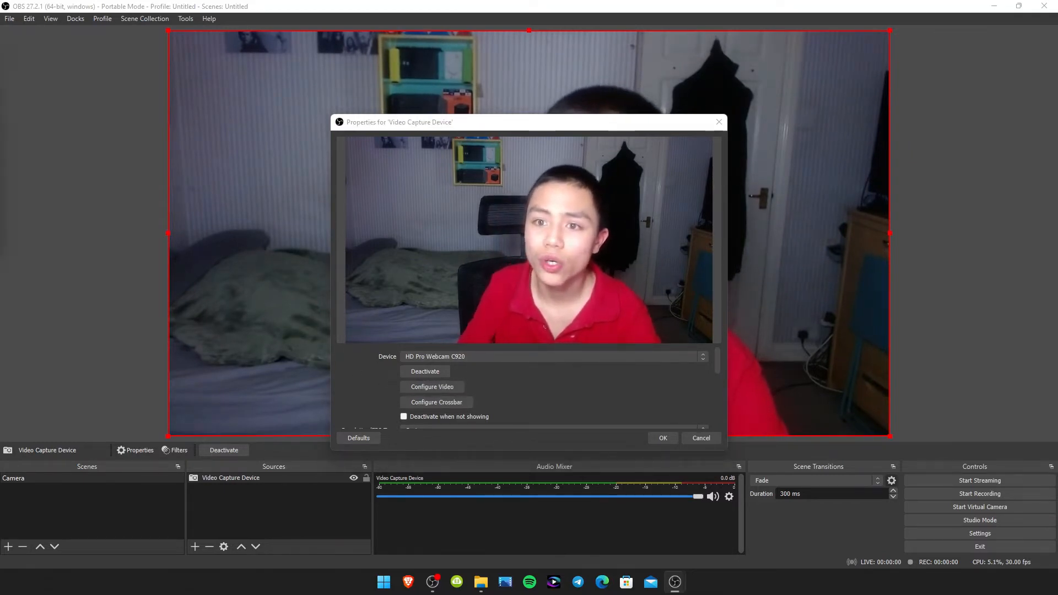
drag(158, 135, 147, 75)
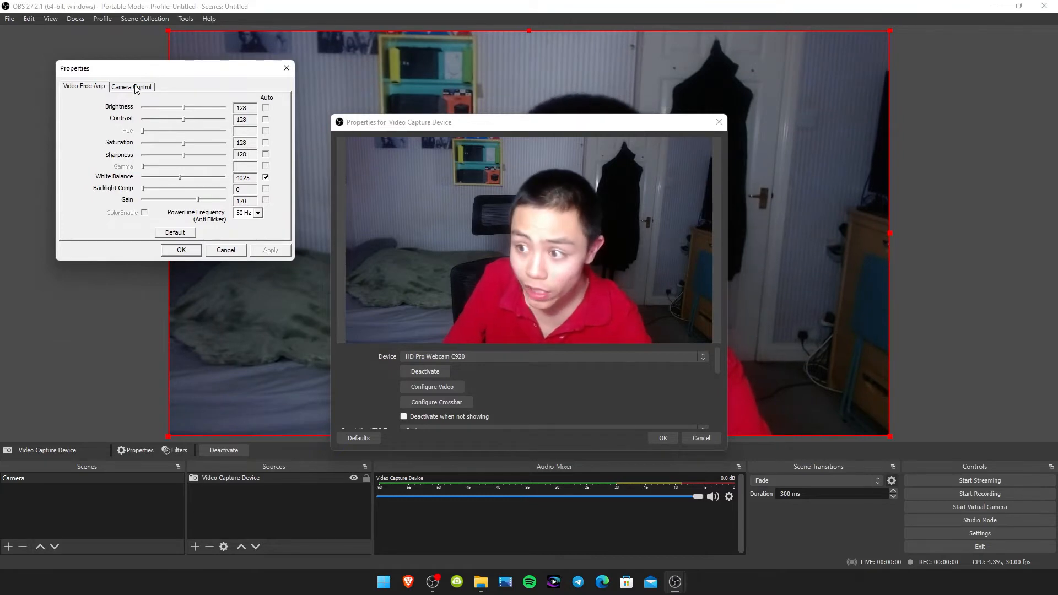
click(136, 88)
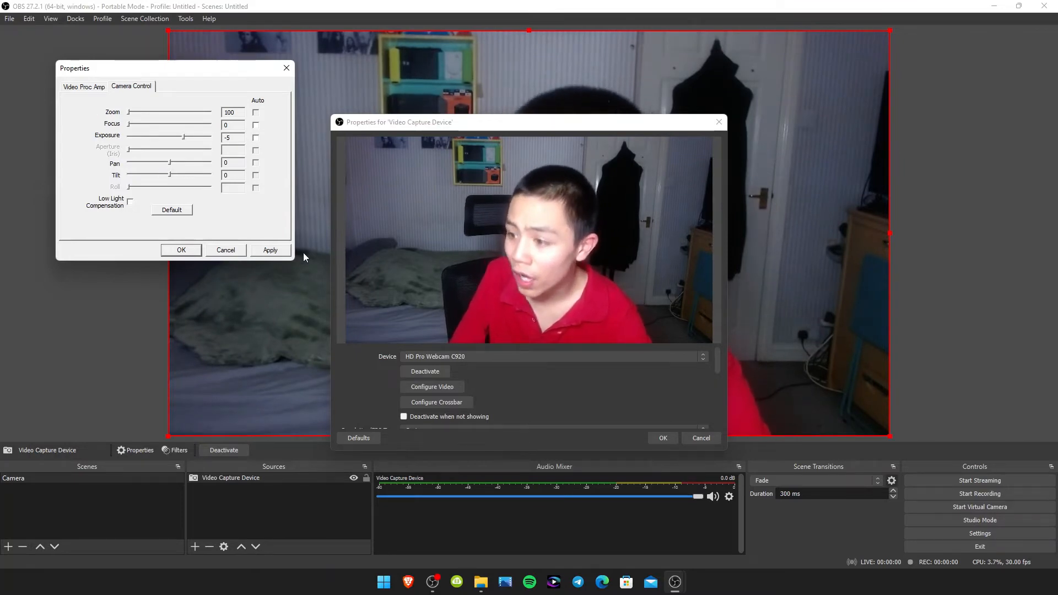
Lower the webcam's gain to 90, apply it, and accept the video configuration and the source's properties
click(89, 87)
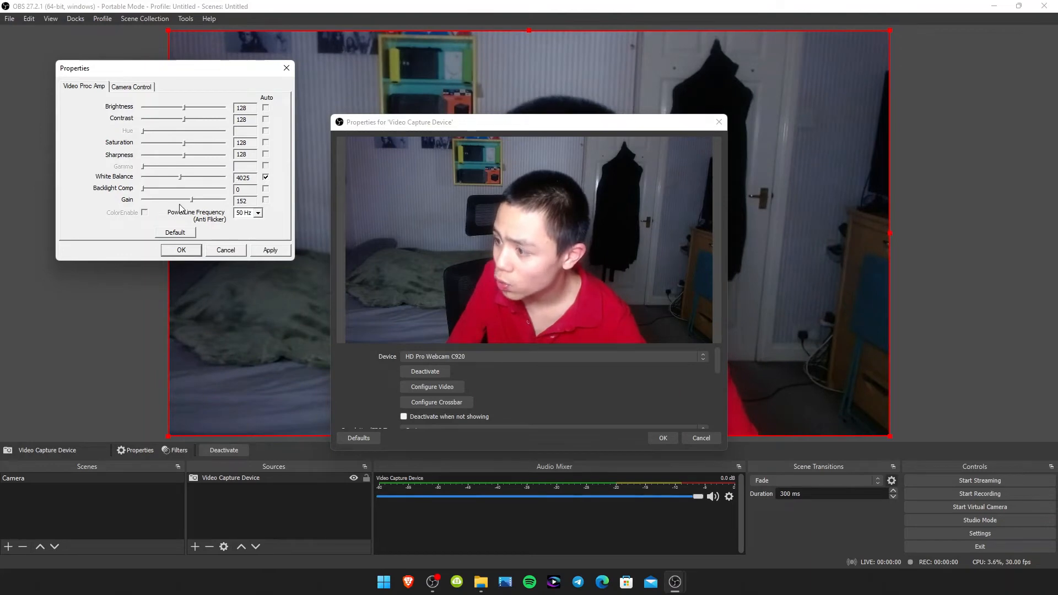
drag(180, 206, 176, 206)
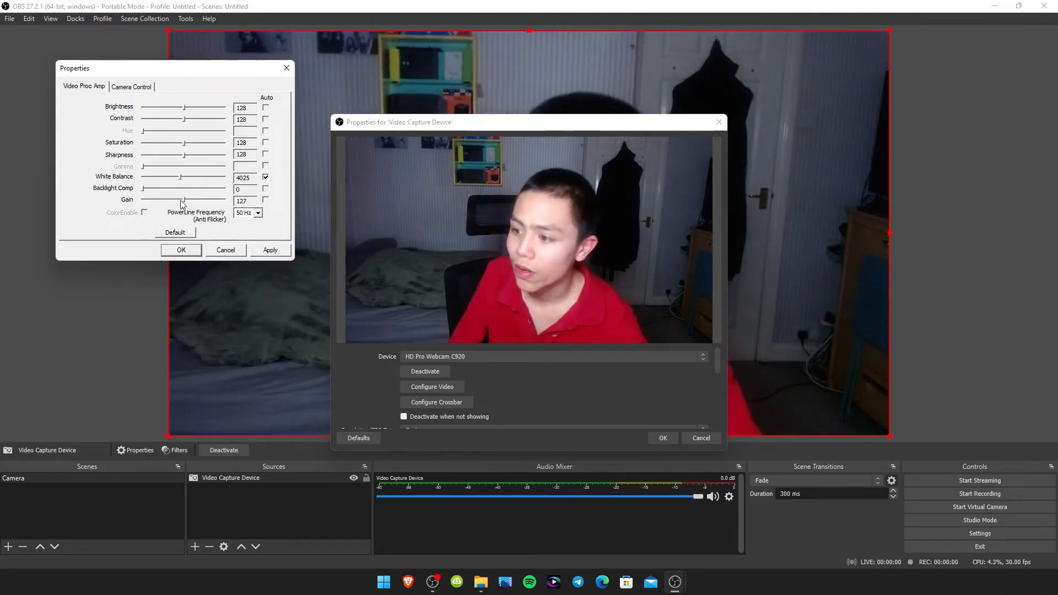
drag(178, 204, 173, 206)
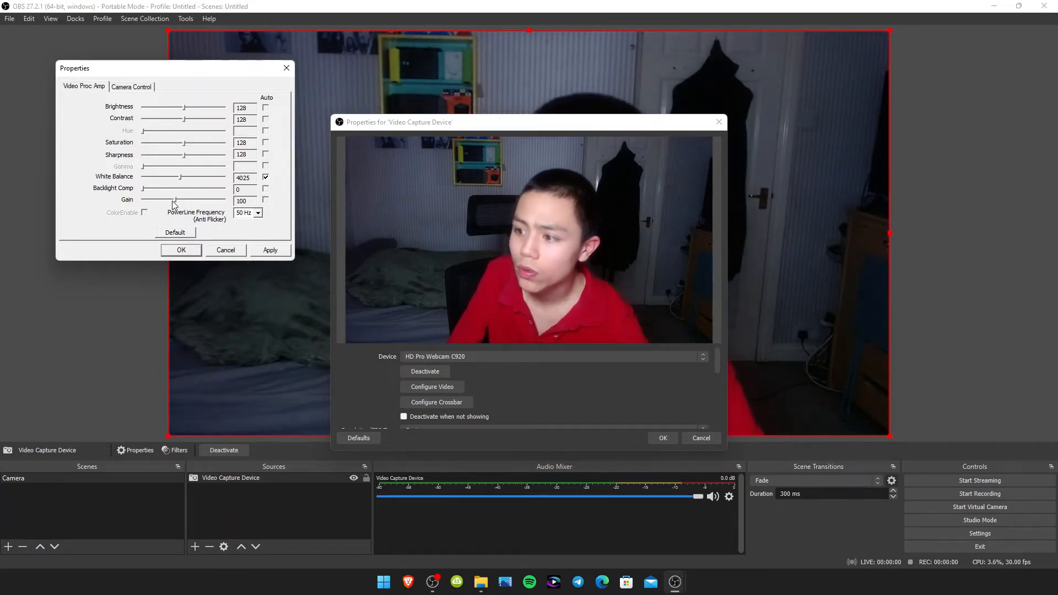
drag(176, 202, 181, 202)
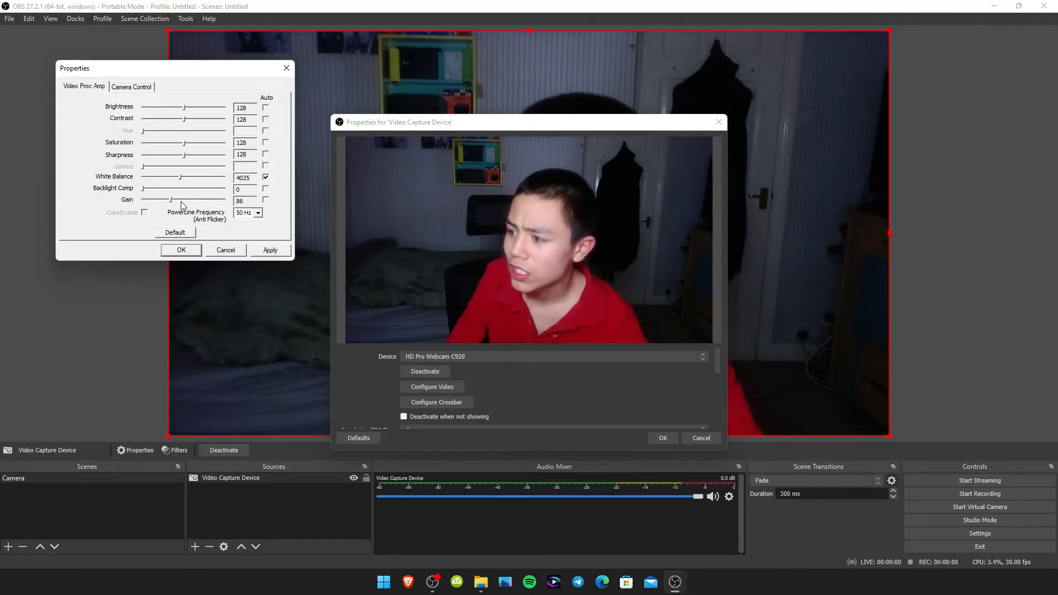
click(181, 201)
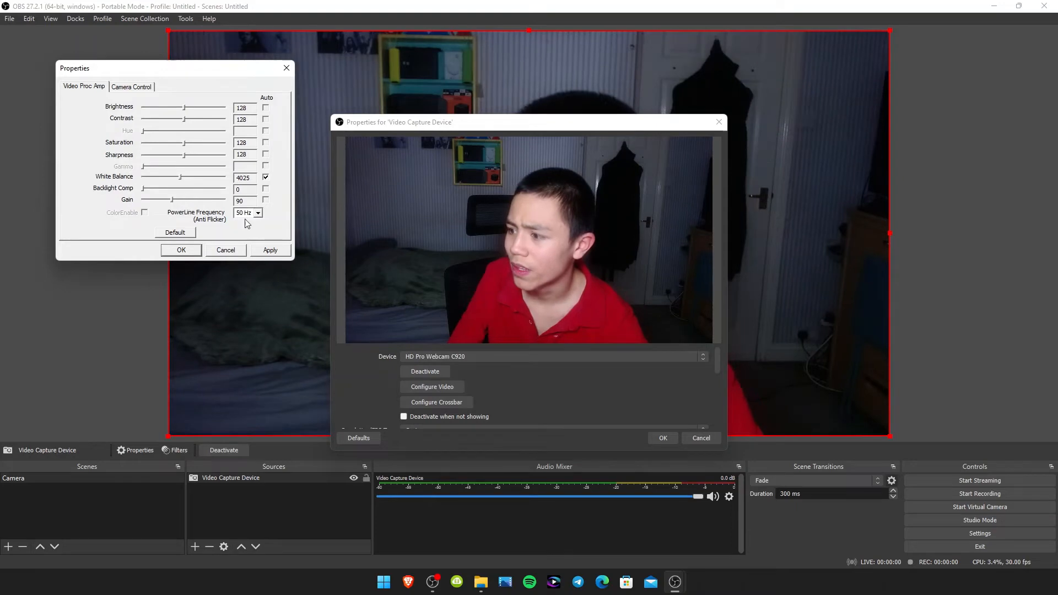
click(270, 251)
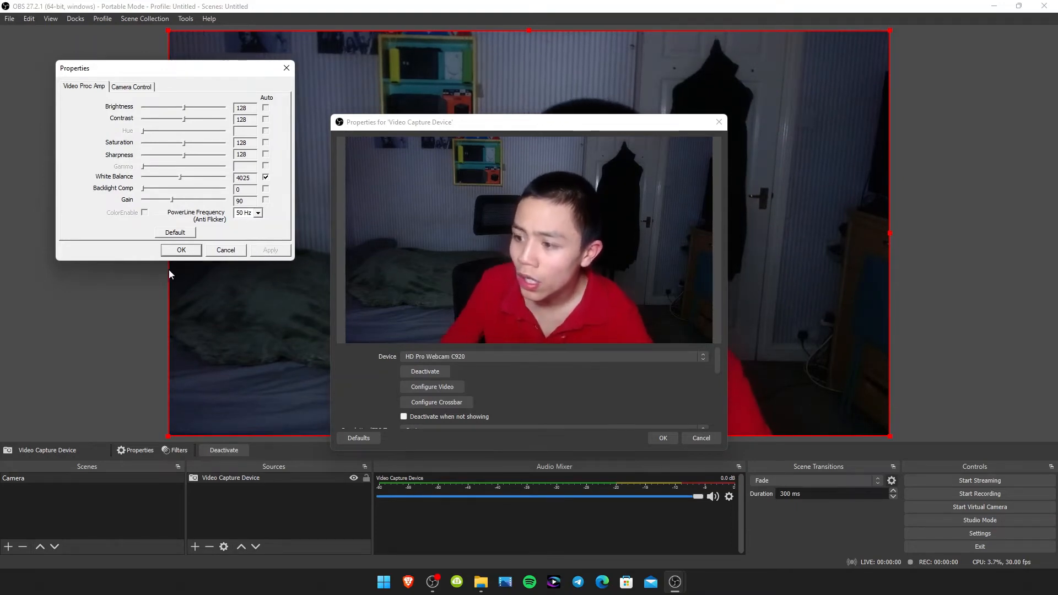
click(182, 251)
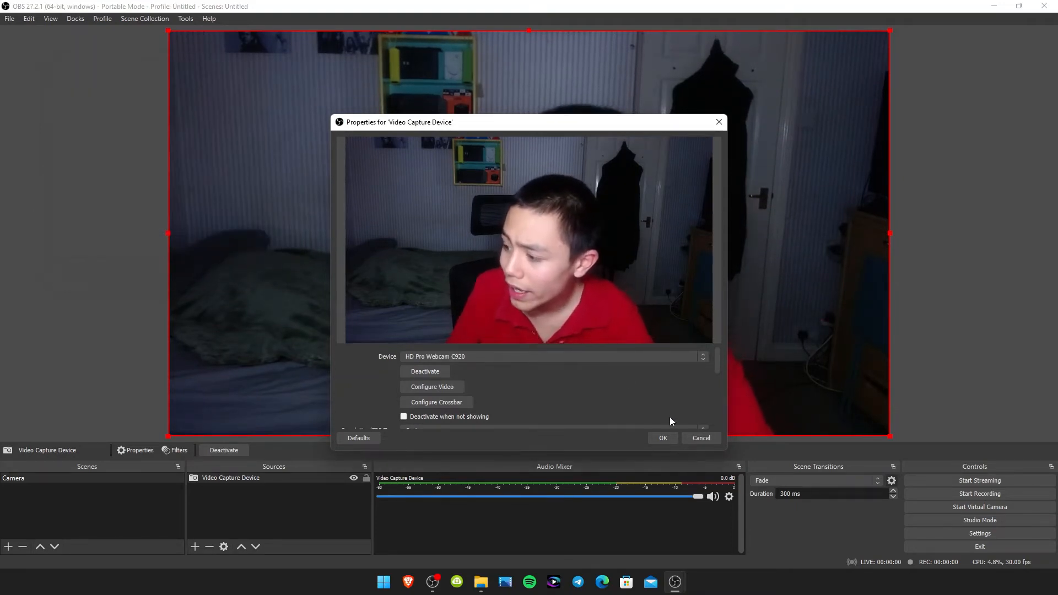
click(661, 438)
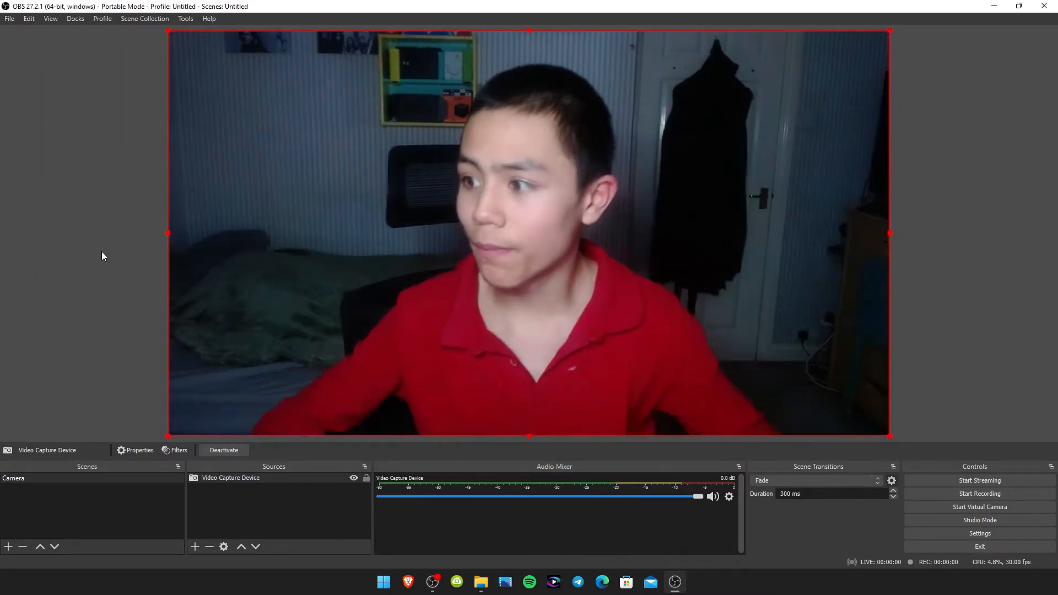
Add a Colour Correction effect filter with its default name to the Video Capture Device source
click(102, 252)
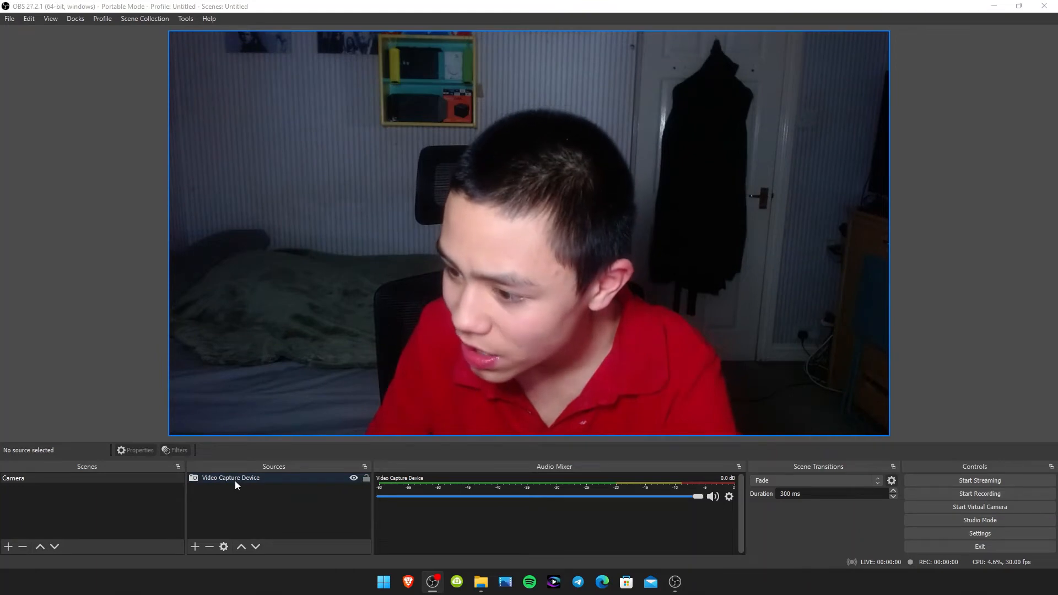
click(235, 480)
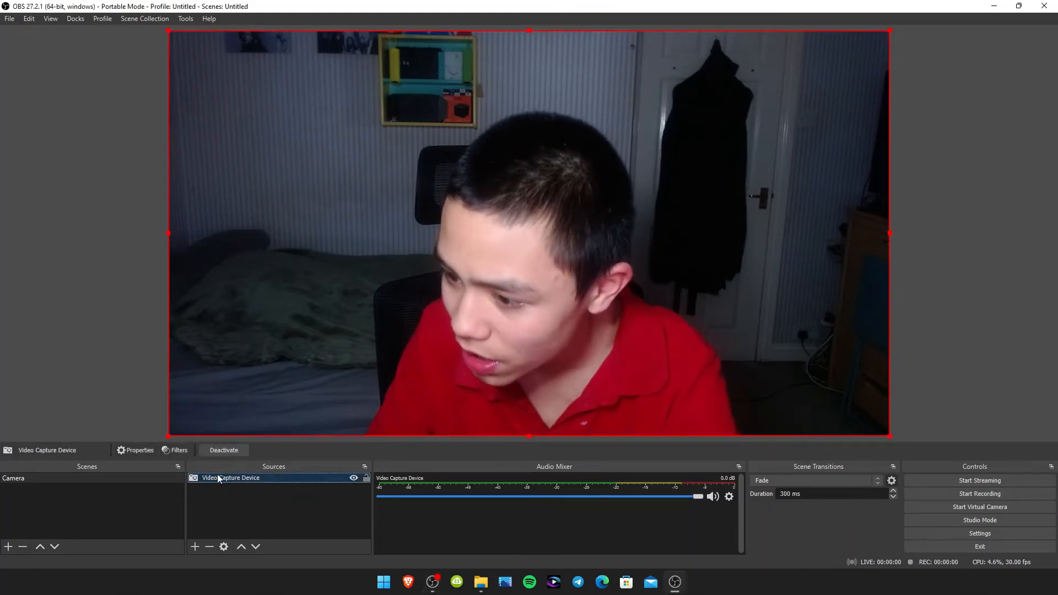
click(170, 451)
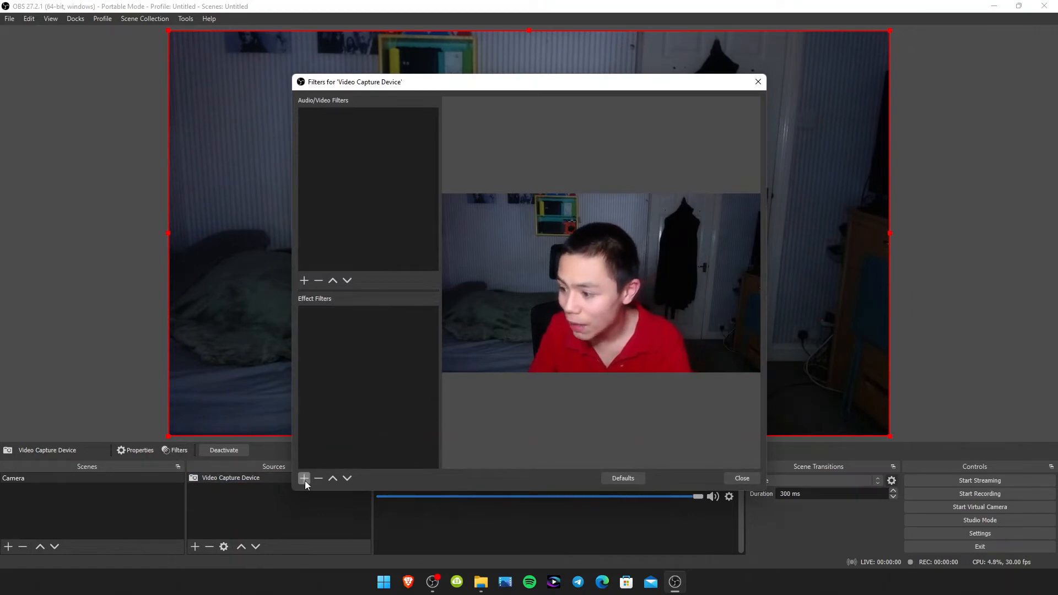
click(304, 479)
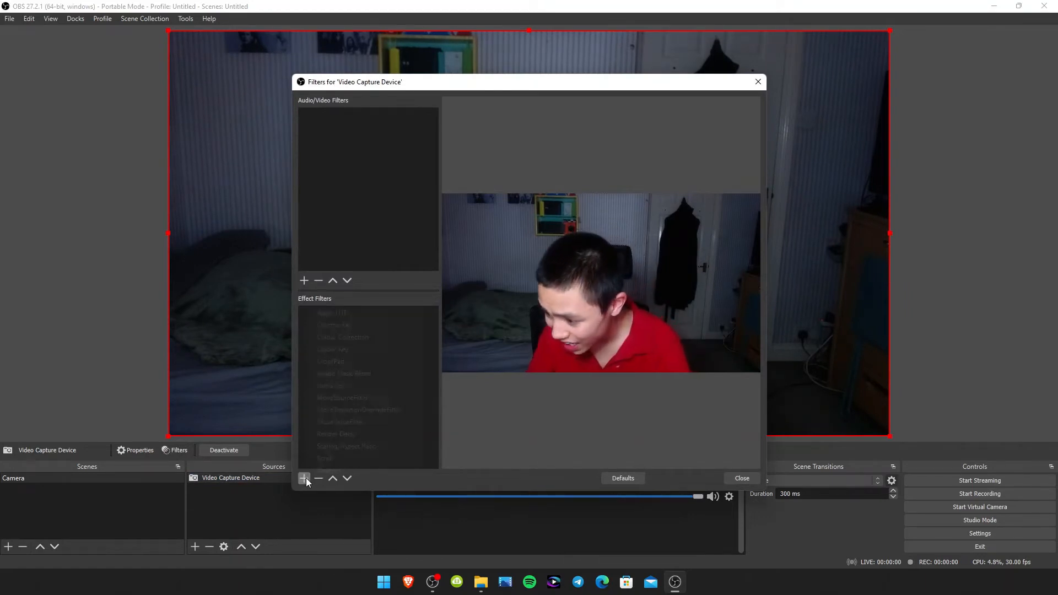
click(336, 336)
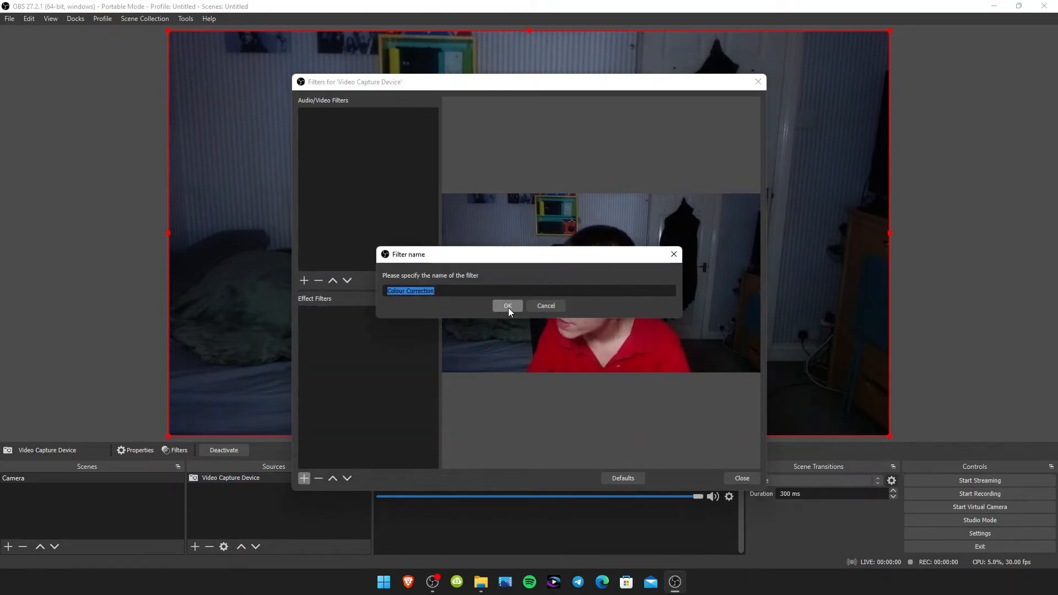
click(508, 307)
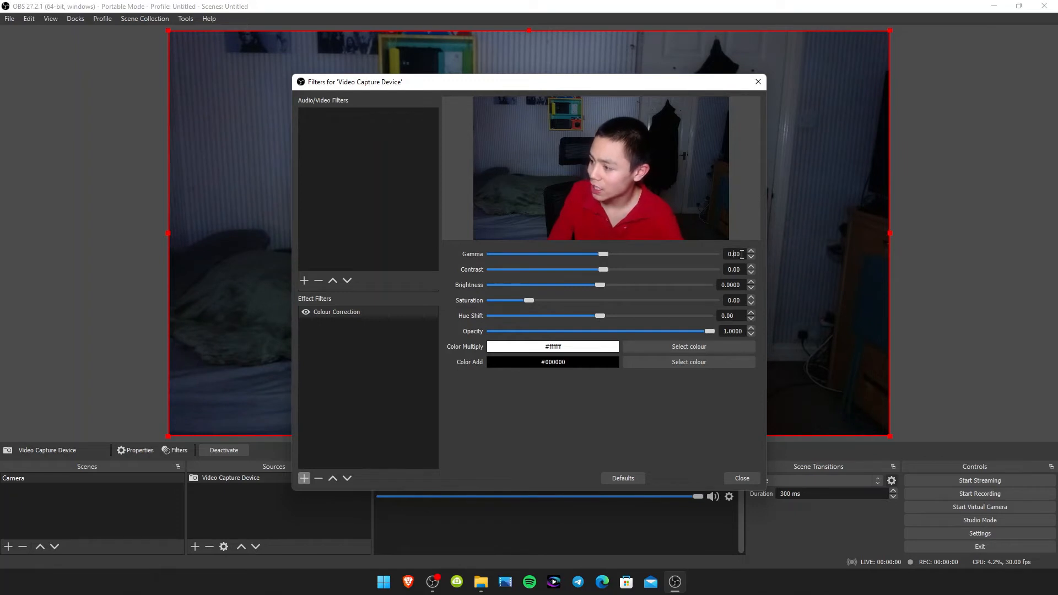
Set the Colour Correction filter's gamma to -0.19, keeping the full camera preview in view
scroll(736, 253, down, 4)
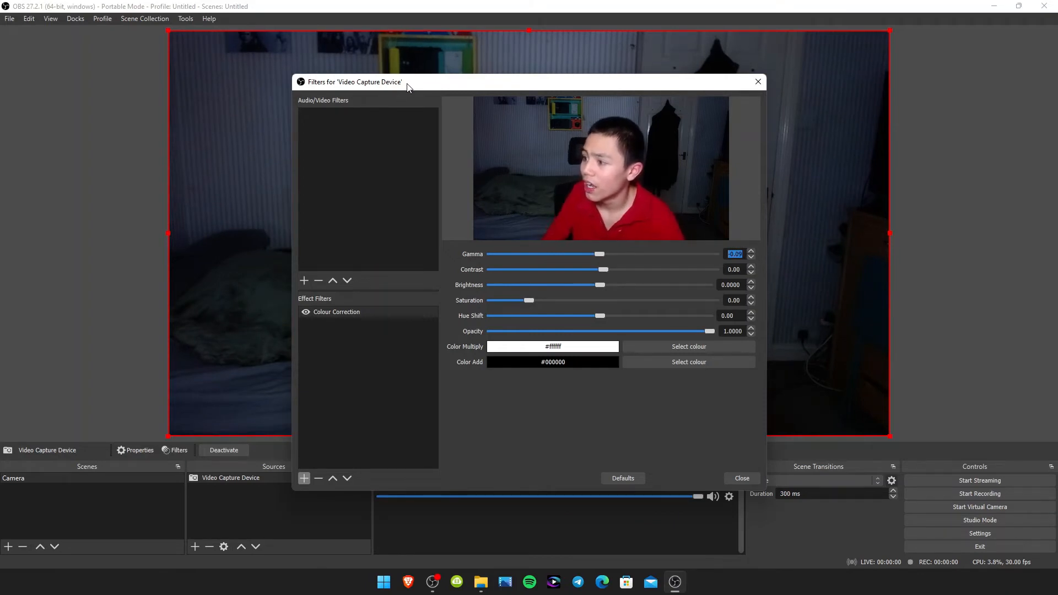
drag(408, 87, 0, 75)
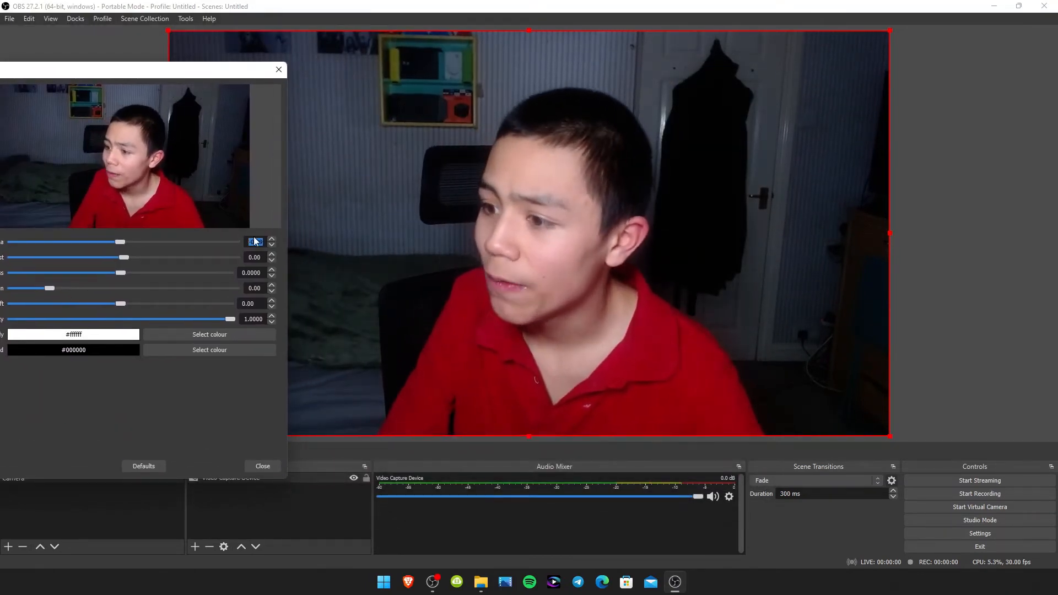
scroll(256, 241, down, 3)
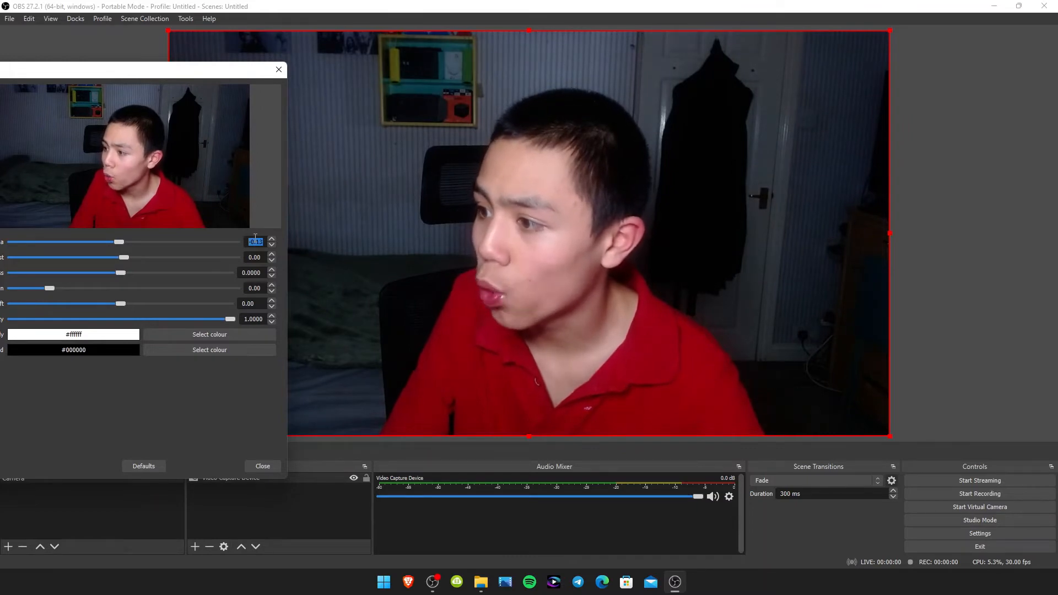
scroll(255, 238, down, 1)
scroll(255, 239, down, 1)
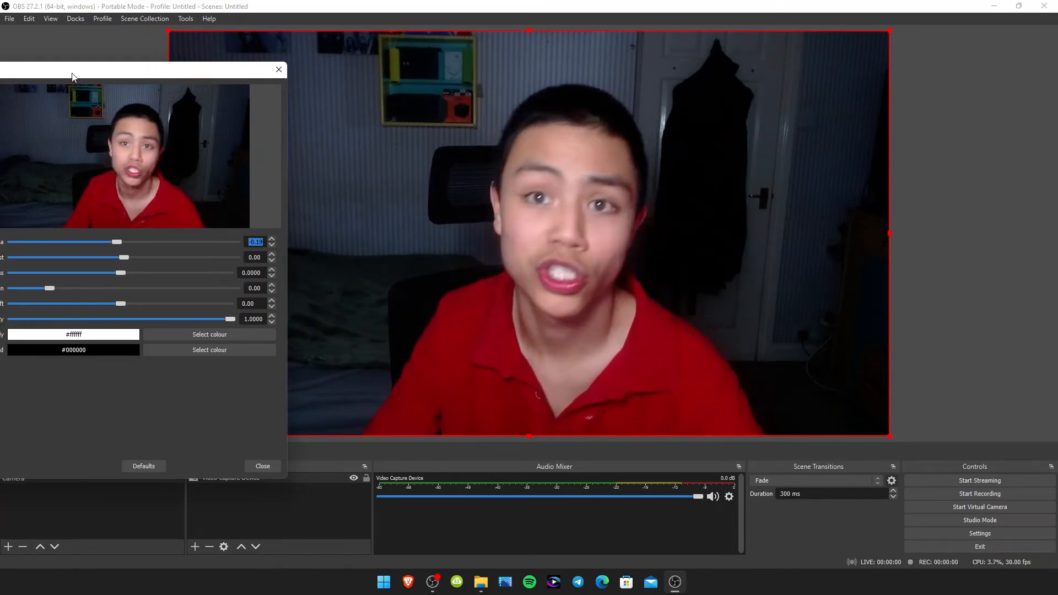
Raise the Colour Correction filter's contrast to 0.08
drag(70, 73, 206, 59)
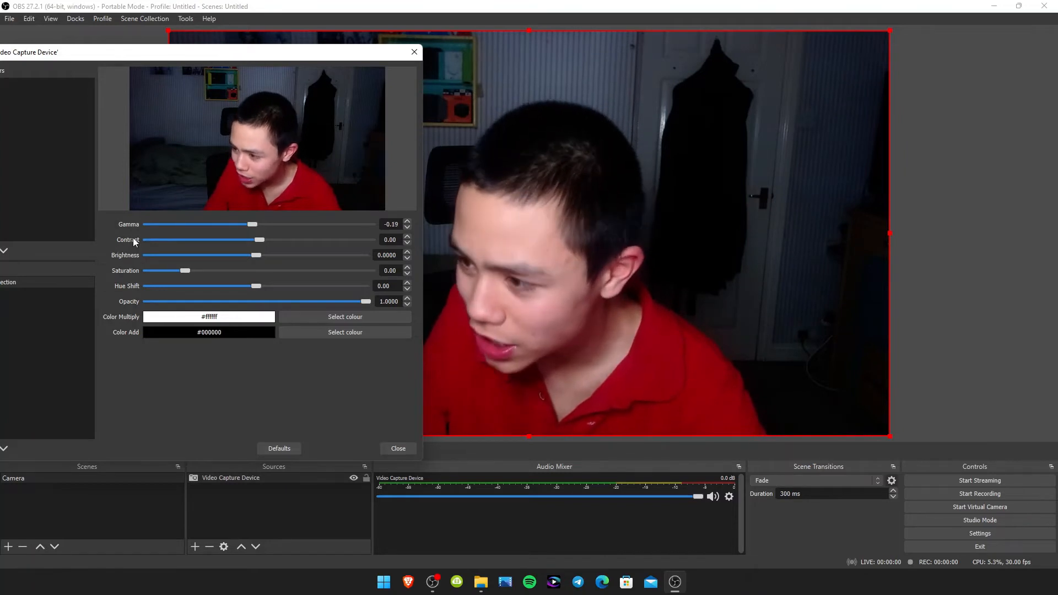
click(407, 237)
click(407, 237)
click(407, 237)
click(408, 237)
click(407, 238)
click(406, 237)
click(407, 237)
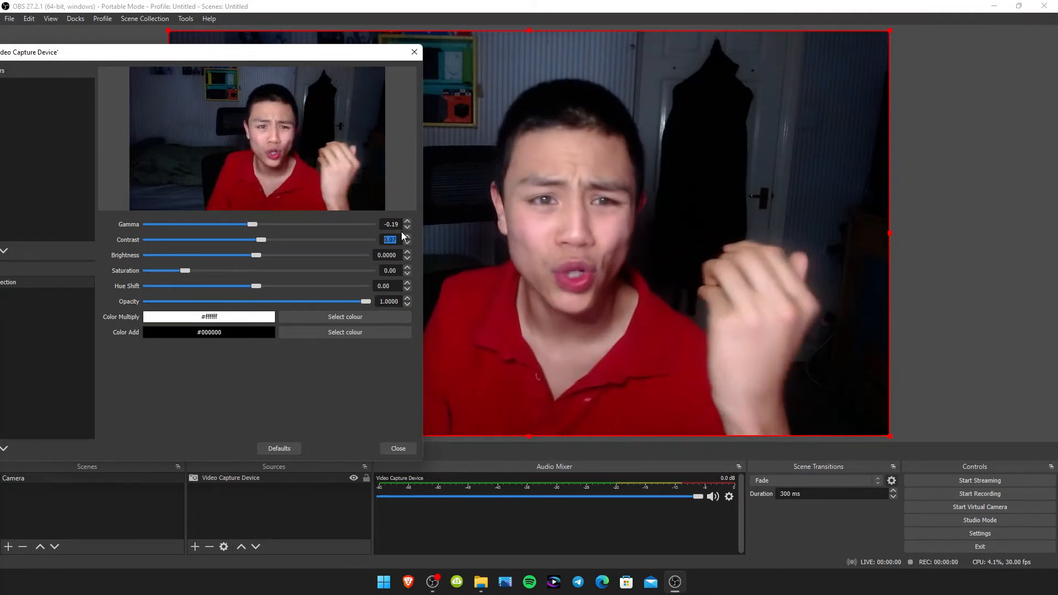
click(408, 237)
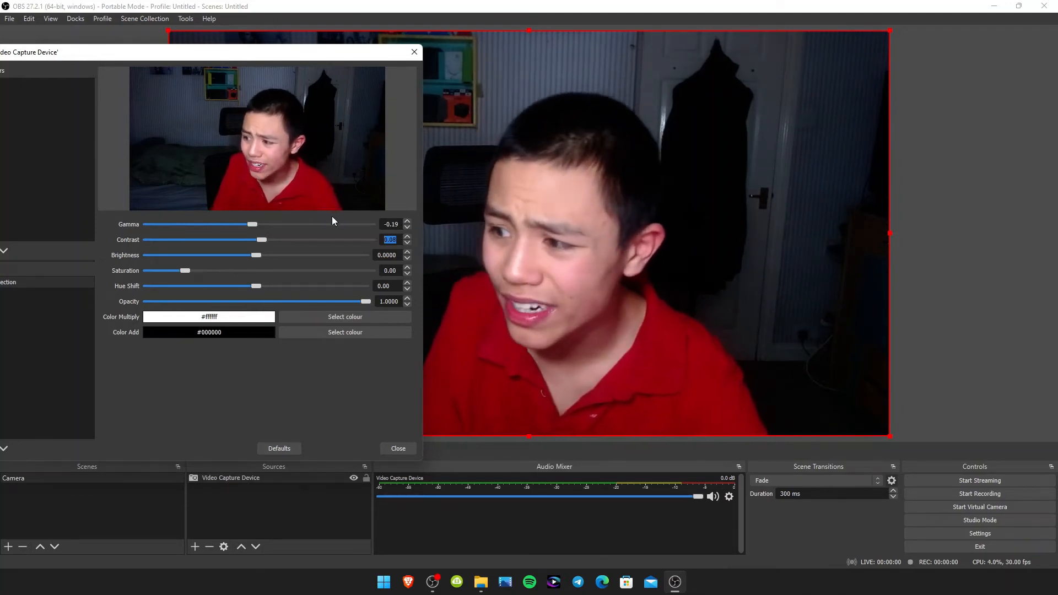
click(250, 365)
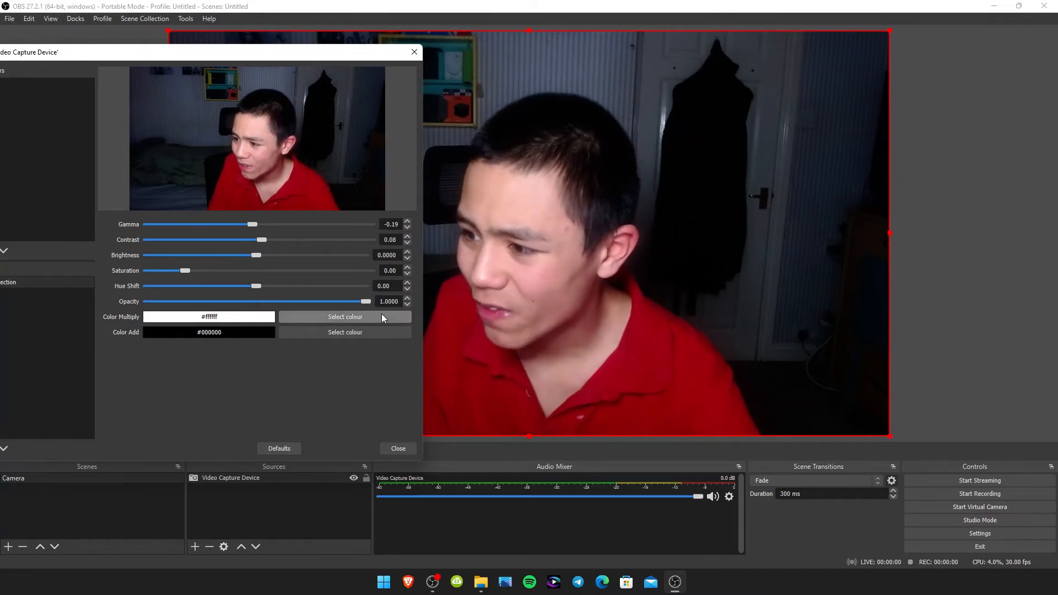
Raise the Colour Correction filter's saturation to 0.02 and close the webcam's filter settings
click(409, 268)
click(409, 268)
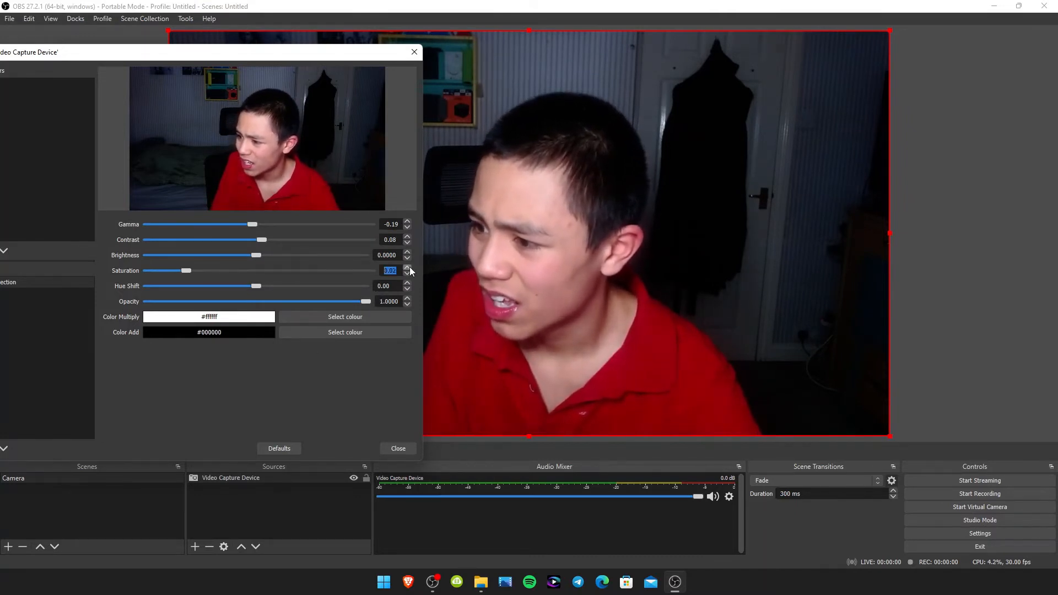
click(324, 373)
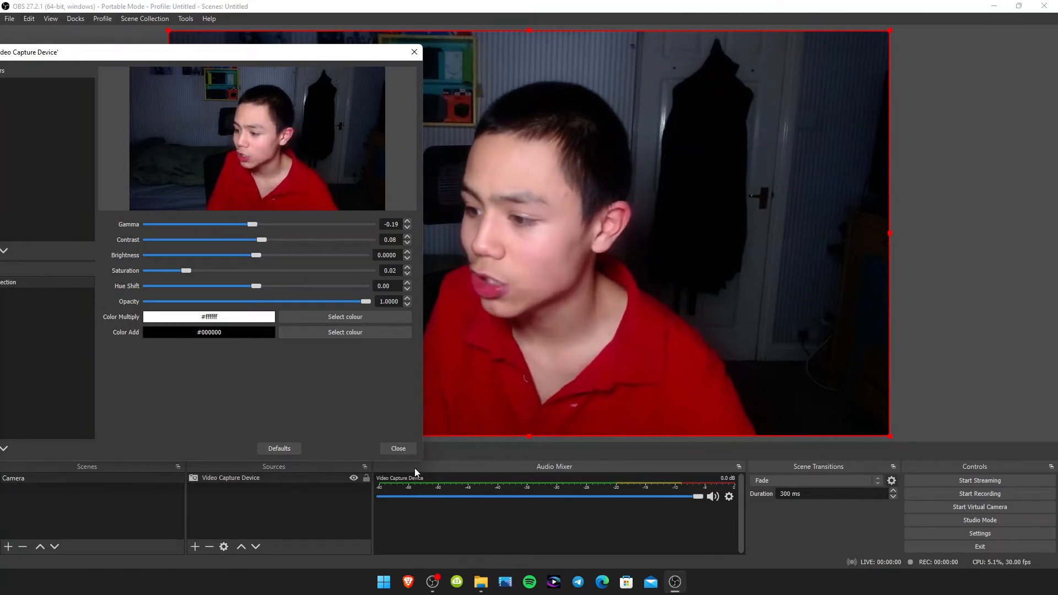
click(397, 451)
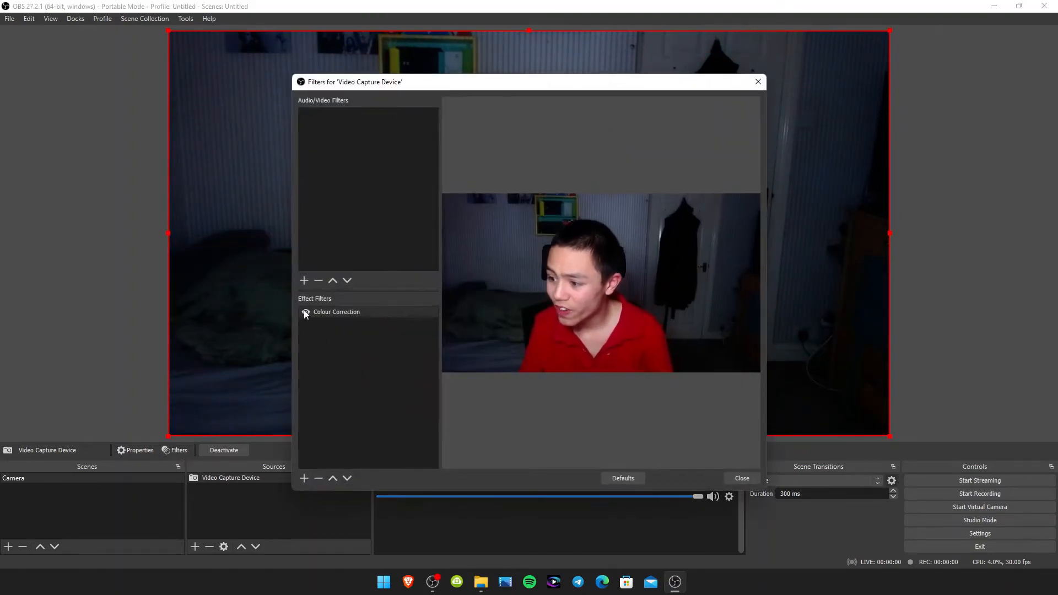
Toggle the Colour Correction filter off and back on to compare the camera picture with and without it
click(306, 312)
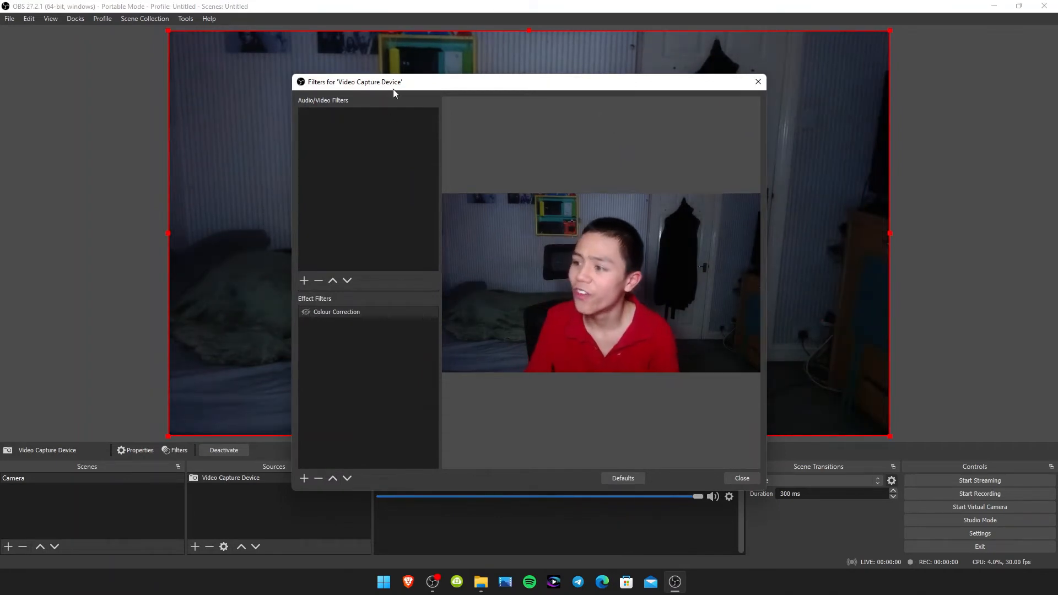
drag(408, 85, 0, 72)
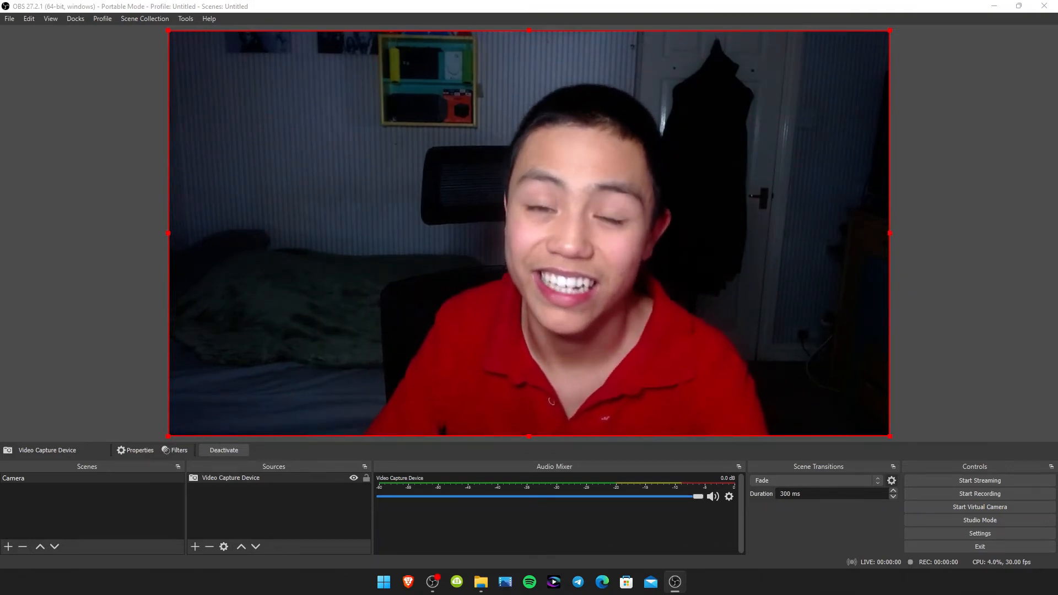
drag(0, 88, 251, 88)
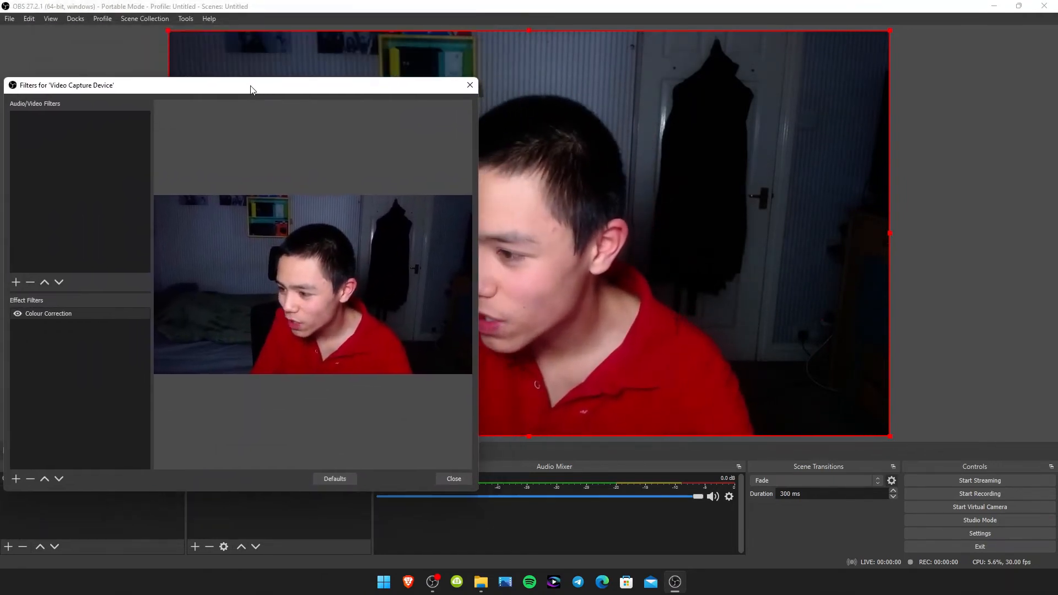
Add a Sharpen effect filter with its default name to the webcam source and set its sharpness to 0.18
click(16, 480)
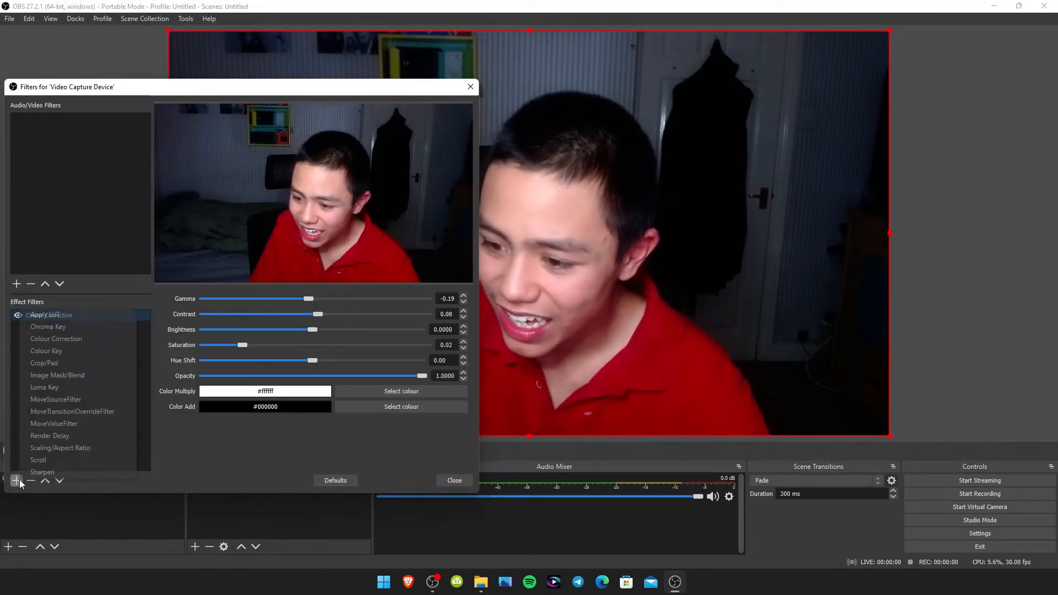
click(46, 473)
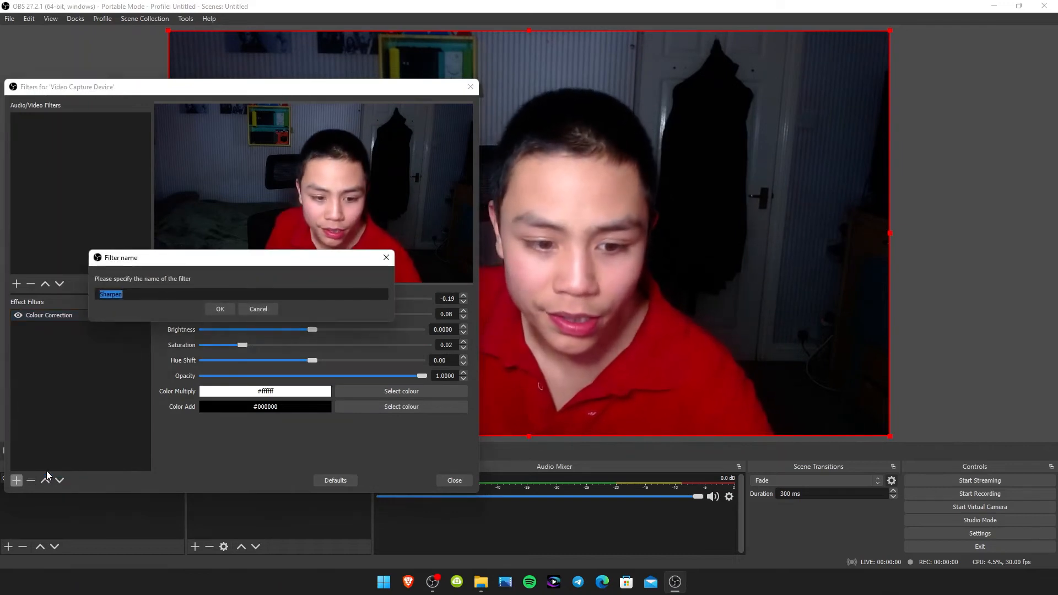
click(224, 310)
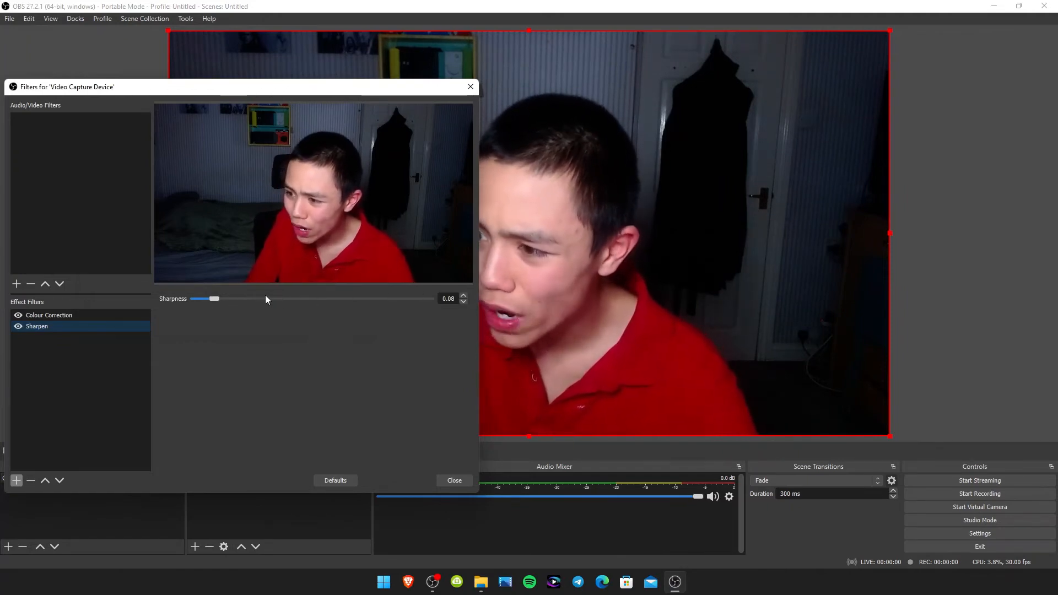
click(312, 299)
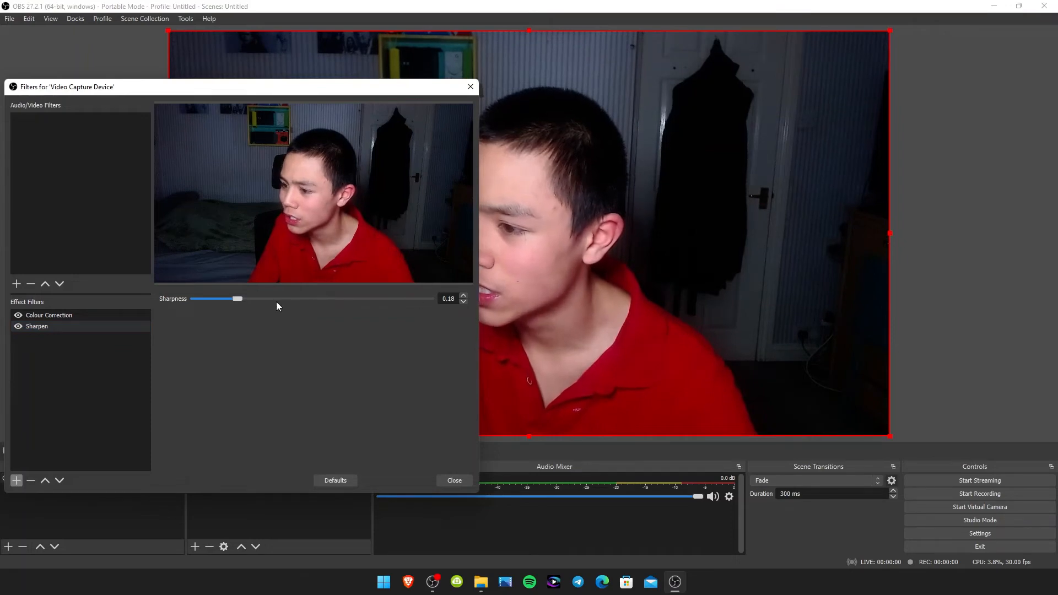
Try the Sharpen filter at full strength, set its sharpness to 0.15 and close the webcam's filter settings
drag(243, 299, 478, 307)
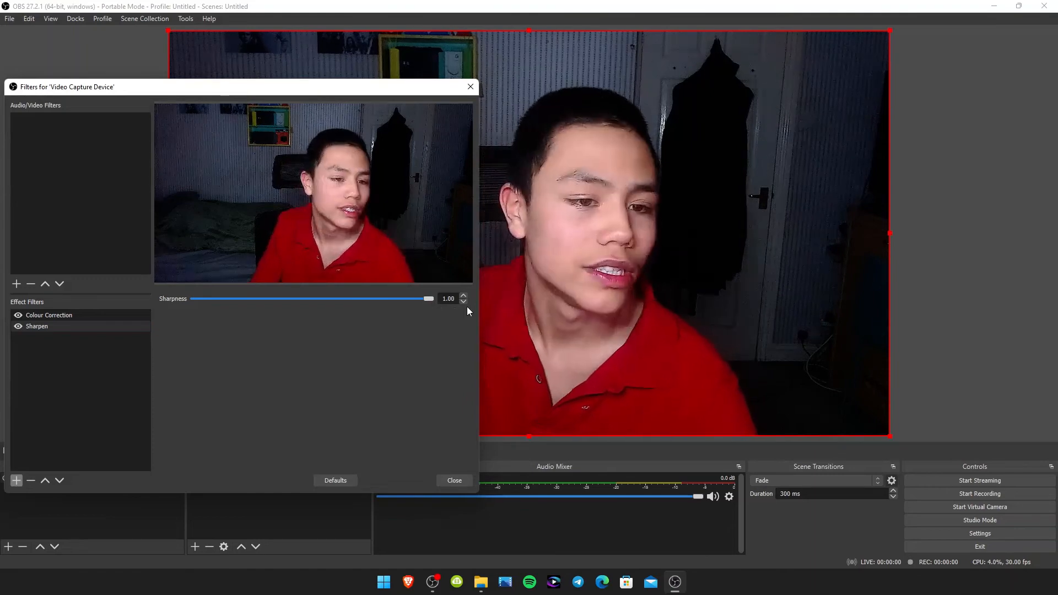
drag(429, 299, 234, 315)
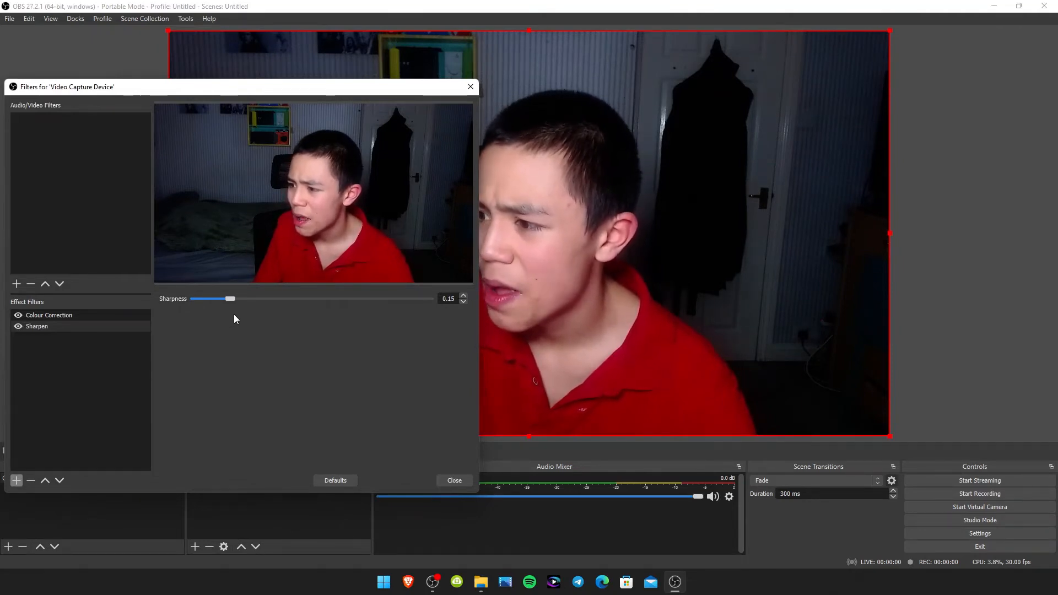
click(456, 480)
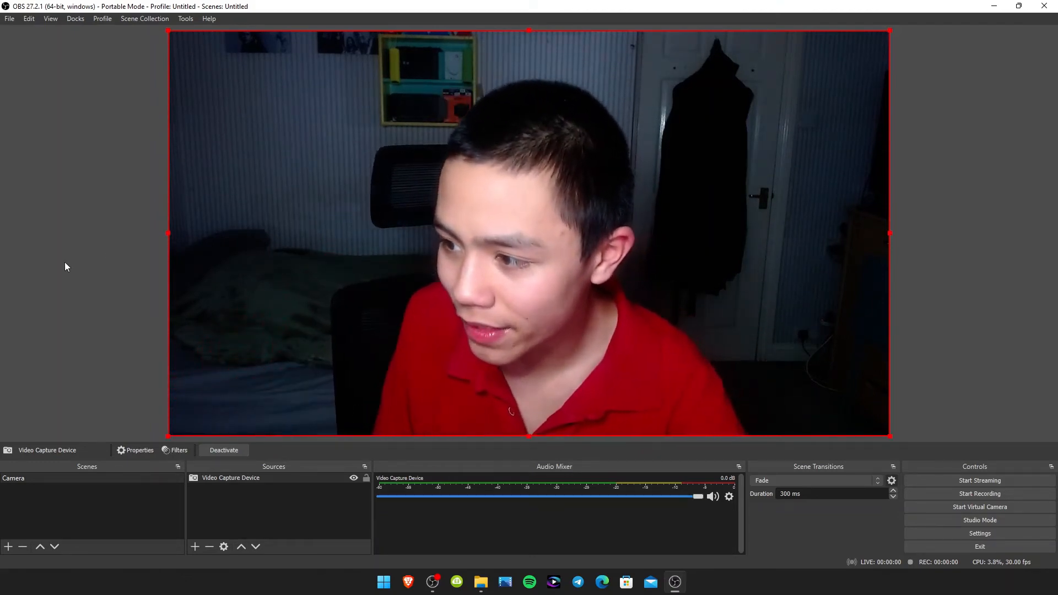
click(97, 268)
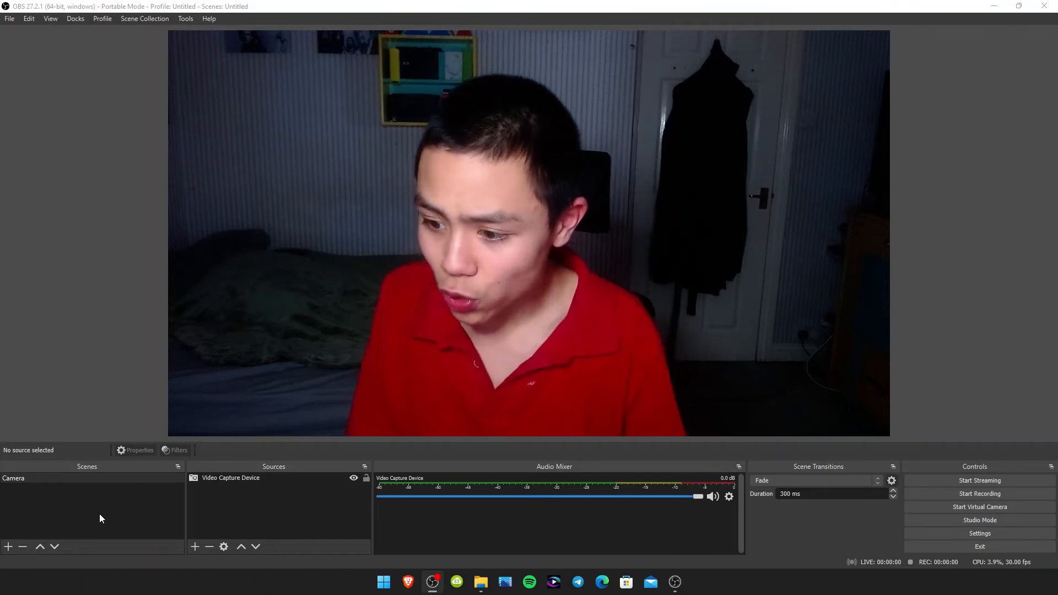
Add a new scene named Microphone
click(9, 546)
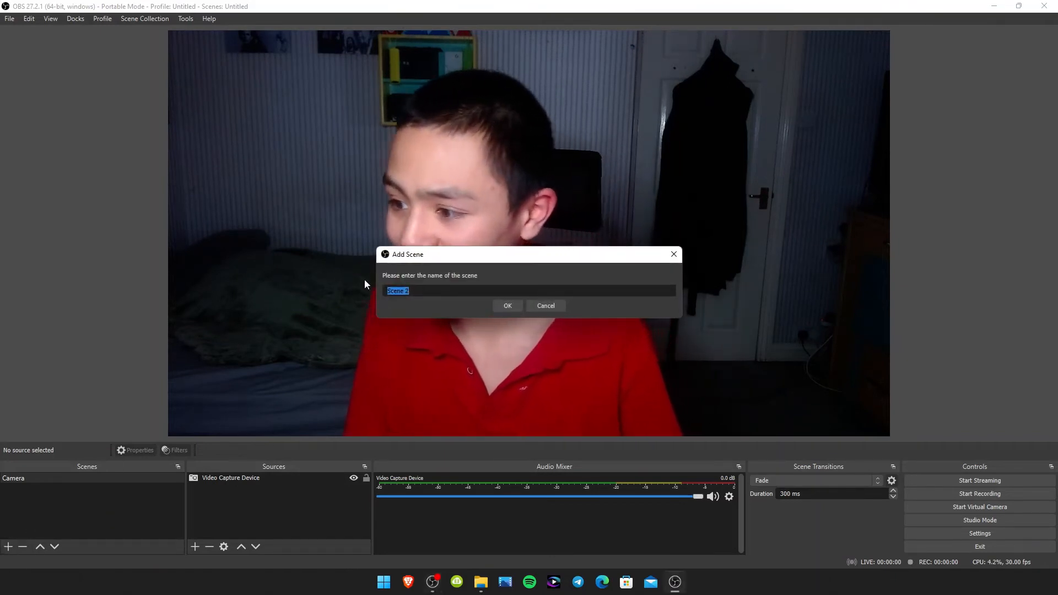
text(Micro)
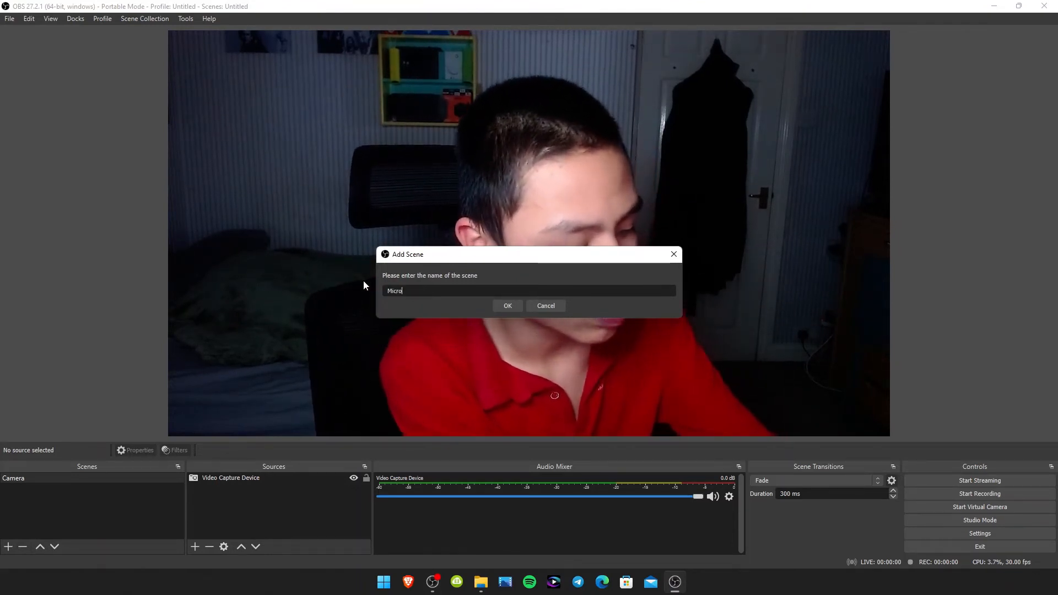
text(phone)
key(Return)
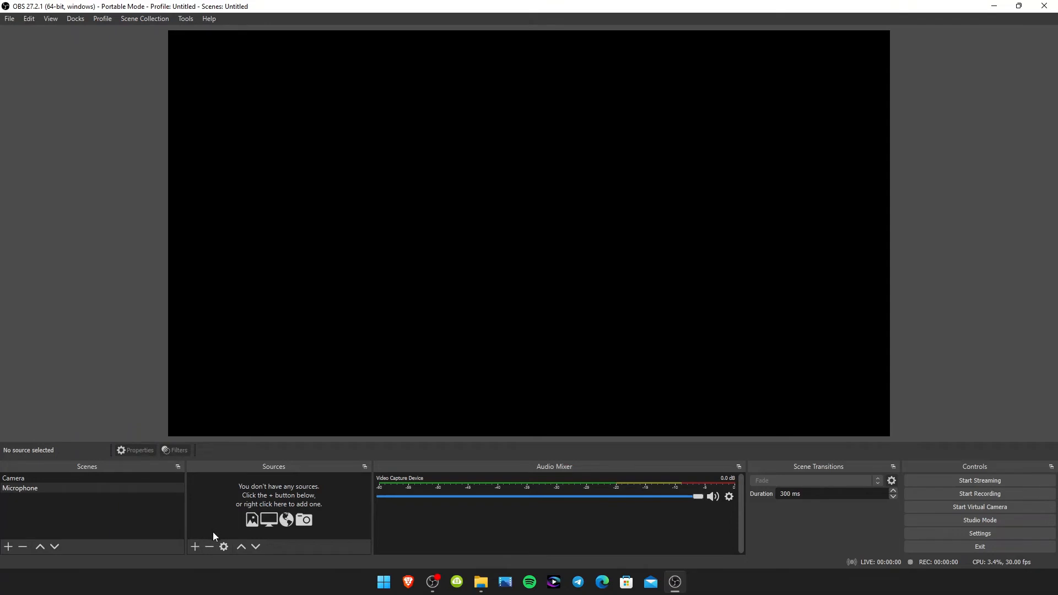
Add an Audio Input Capture source named Audio to the Microphone scene, using the Microphone (HD Pro Webcam C920) device
click(196, 546)
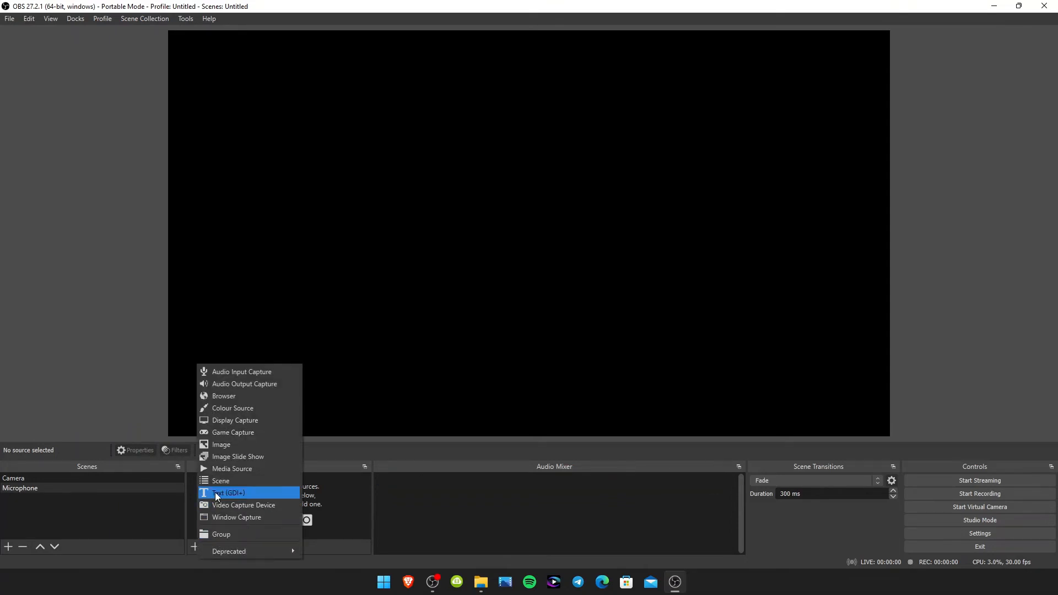
click(240, 372)
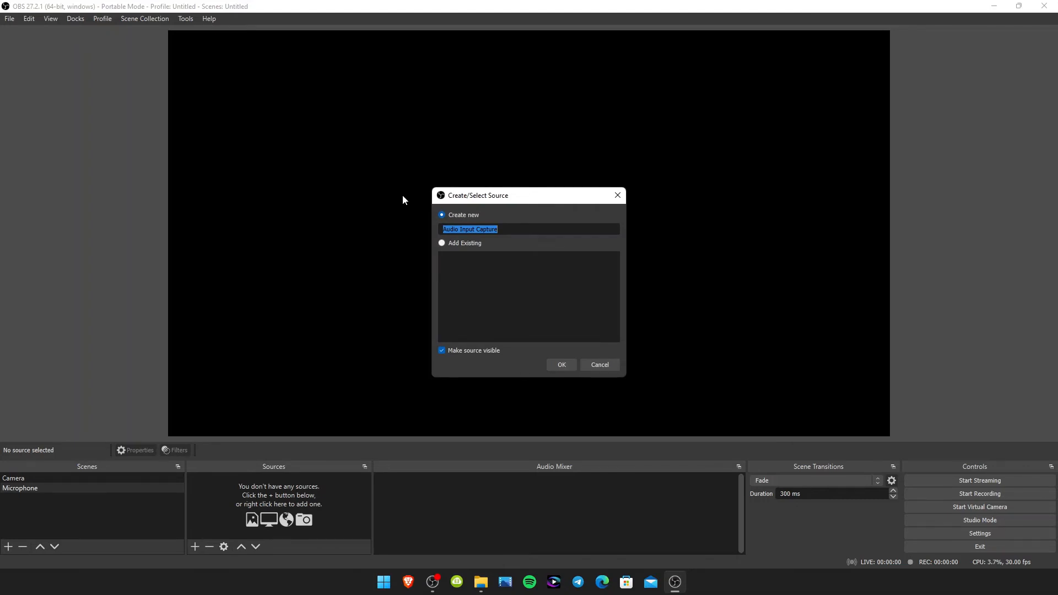
text(Audio)
key(Return)
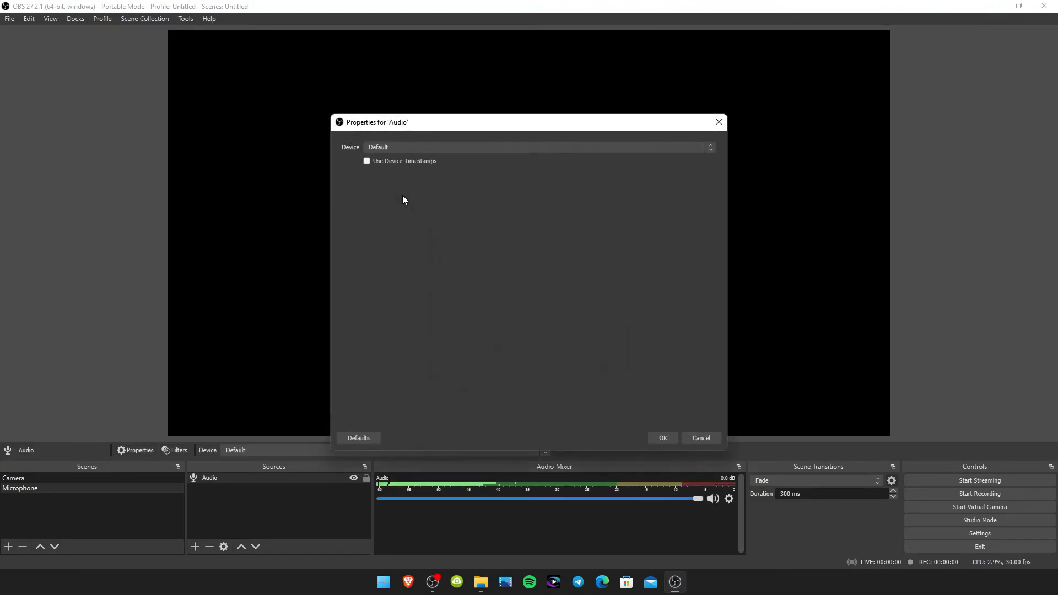
click(419, 147)
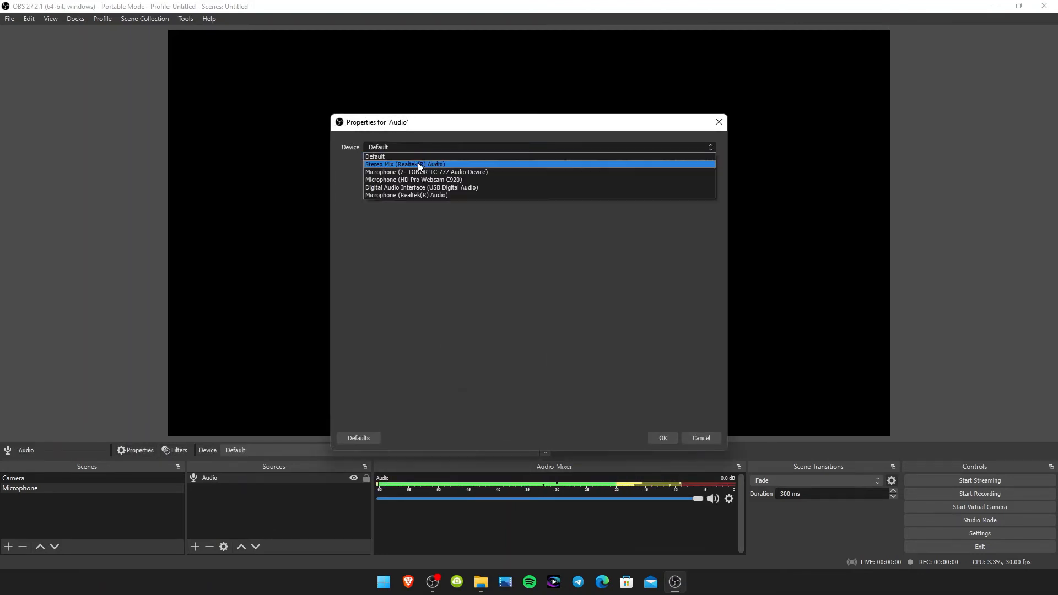
click(442, 180)
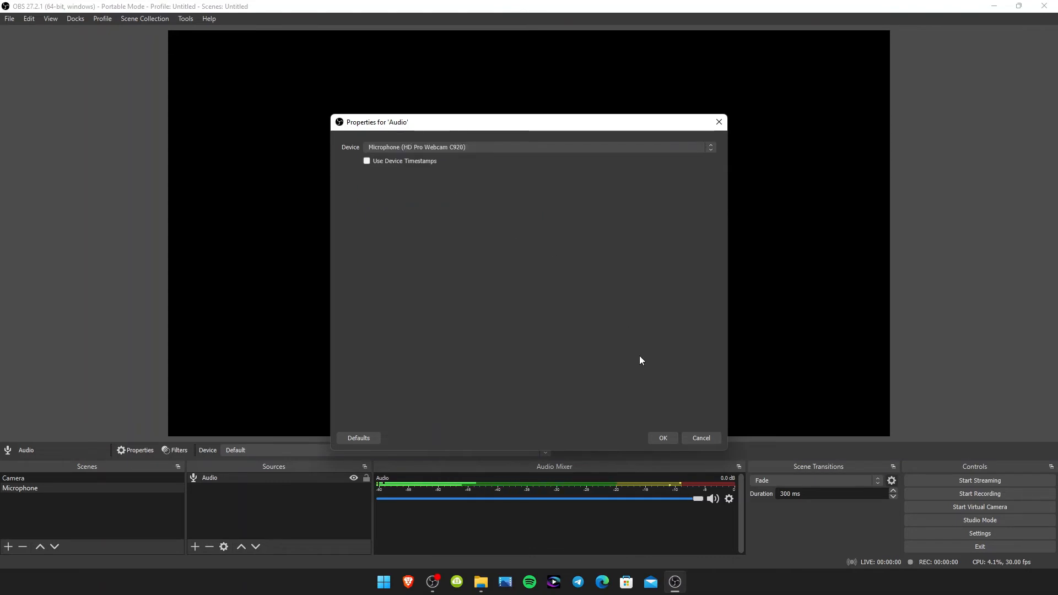
click(662, 440)
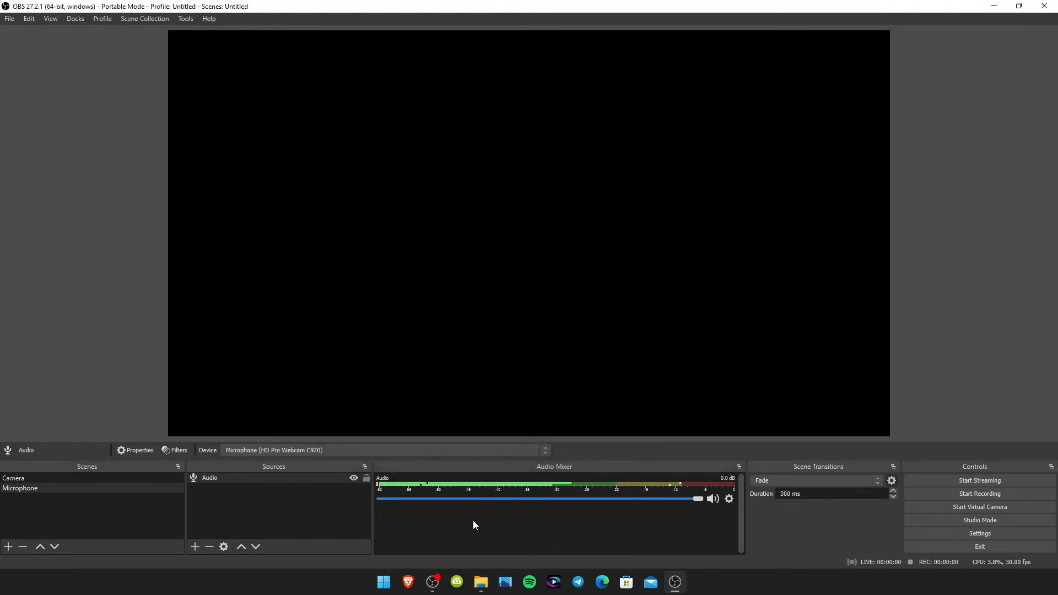
Lower the volume of the Microphone scene's Audio source to about -5.1 dB in the mixer
click(133, 479)
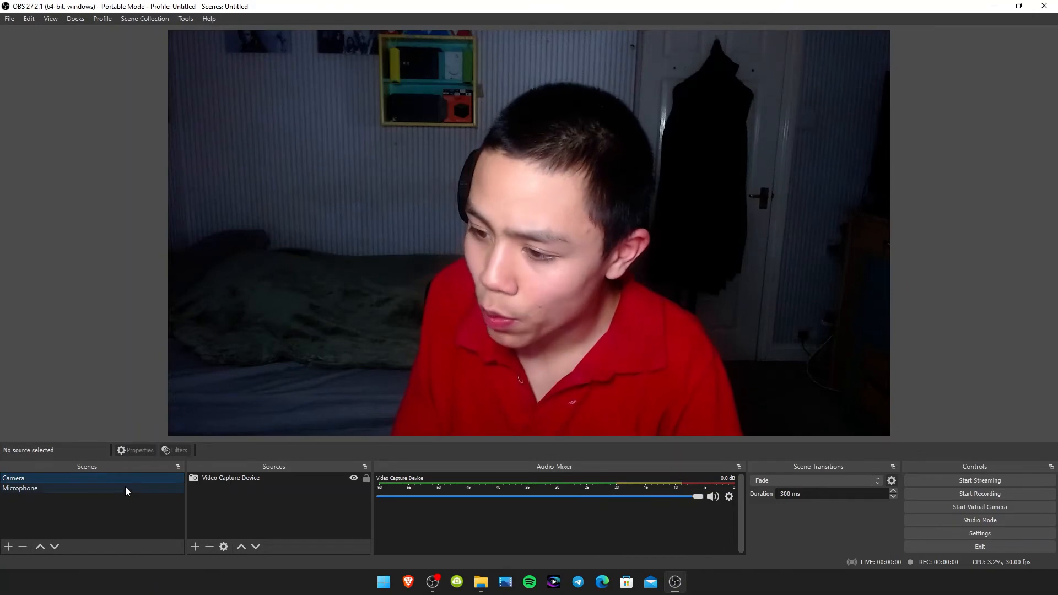
click(125, 488)
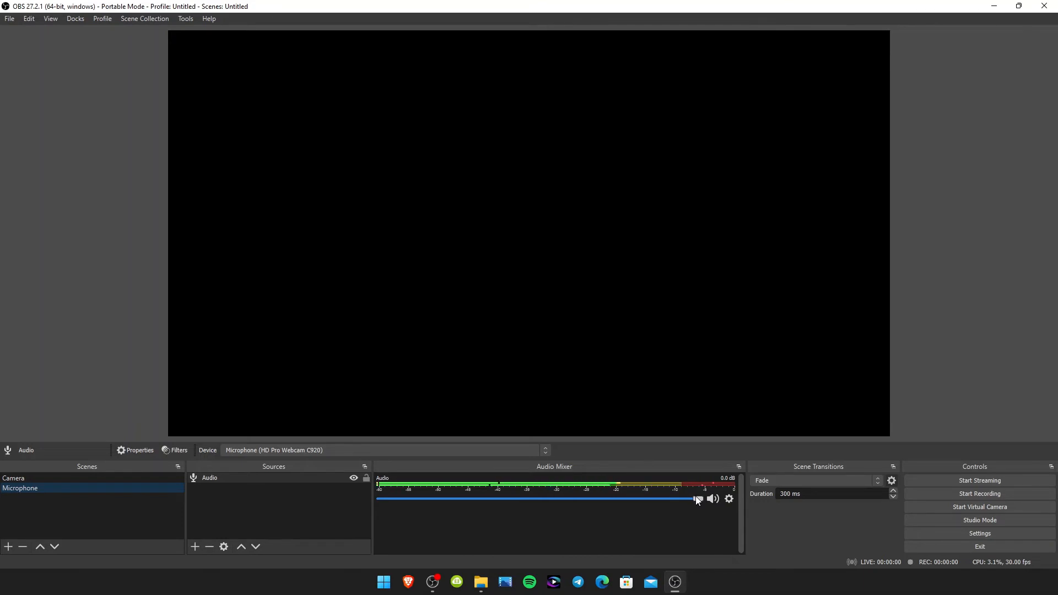
drag(696, 497, 688, 502)
mouse_move(617, 504)
mouse_down()
mouse_move(601, 506)
mouse_move(609, 504)
mouse_up()
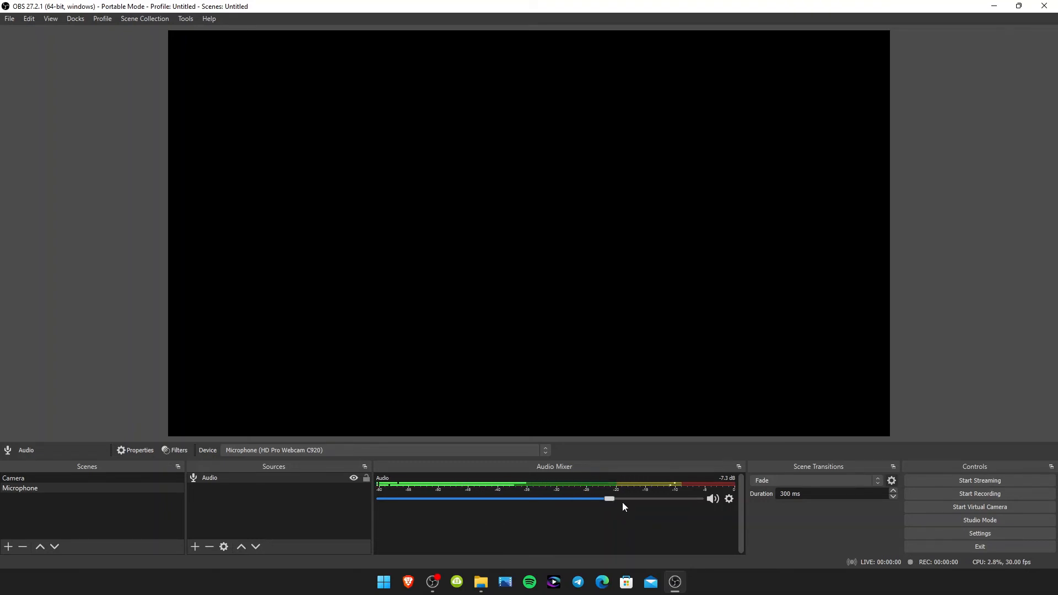
drag(609, 501, 630, 498)
Switch back and forth between the Camera and Microphone scenes to compare their contents, ending on Camera
click(144, 476)
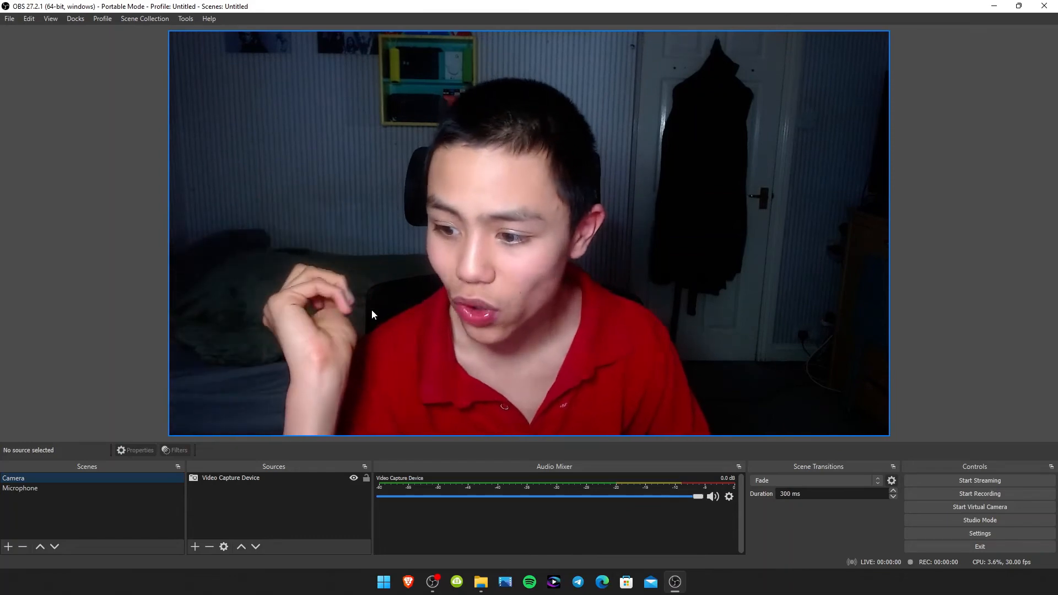
click(54, 488)
click(61, 479)
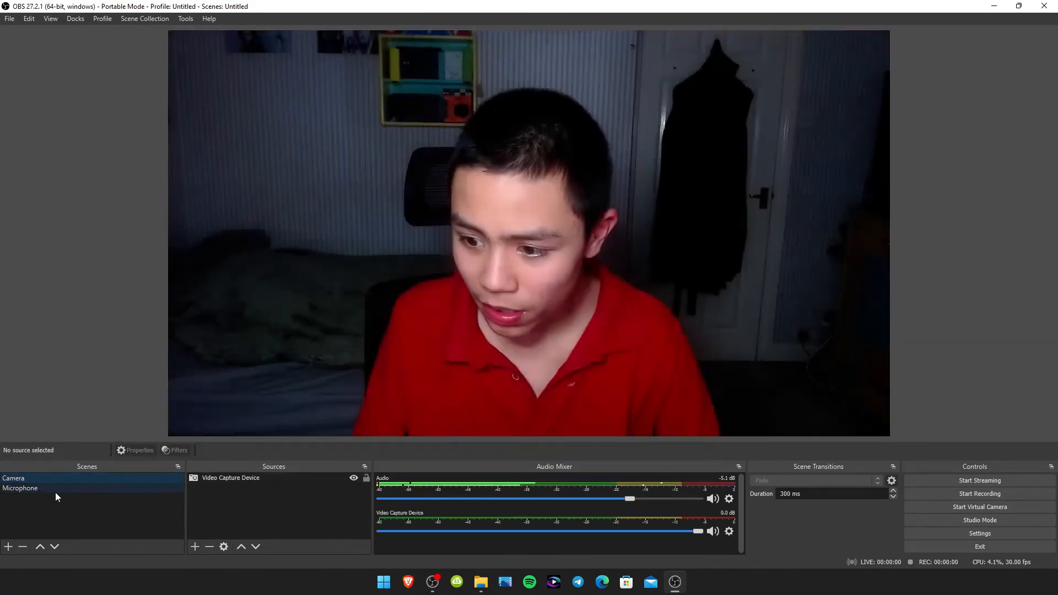
click(58, 489)
click(60, 478)
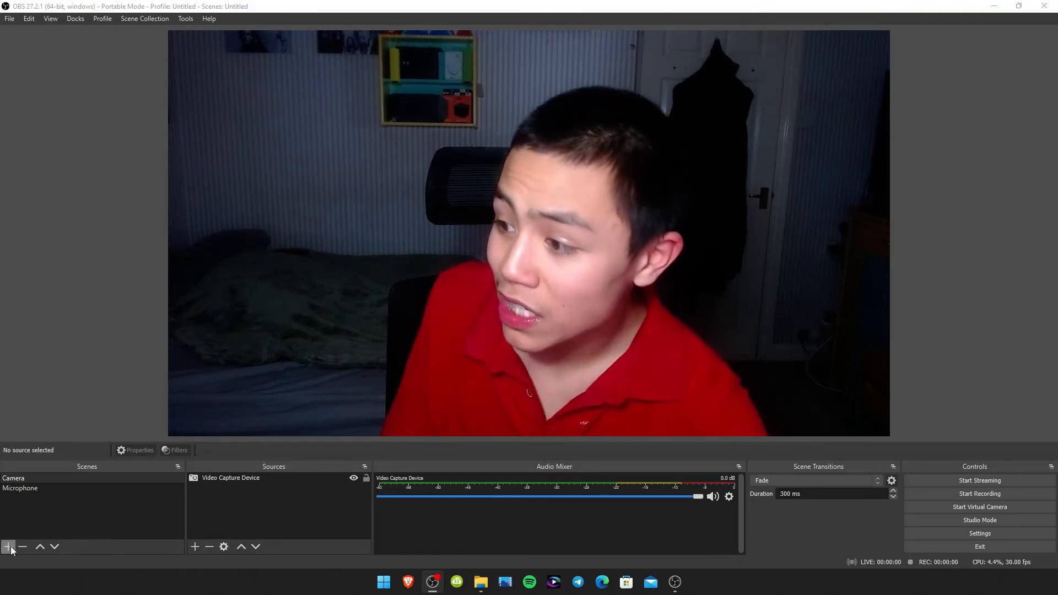
Add a new scene named Main Scene
click(8, 547)
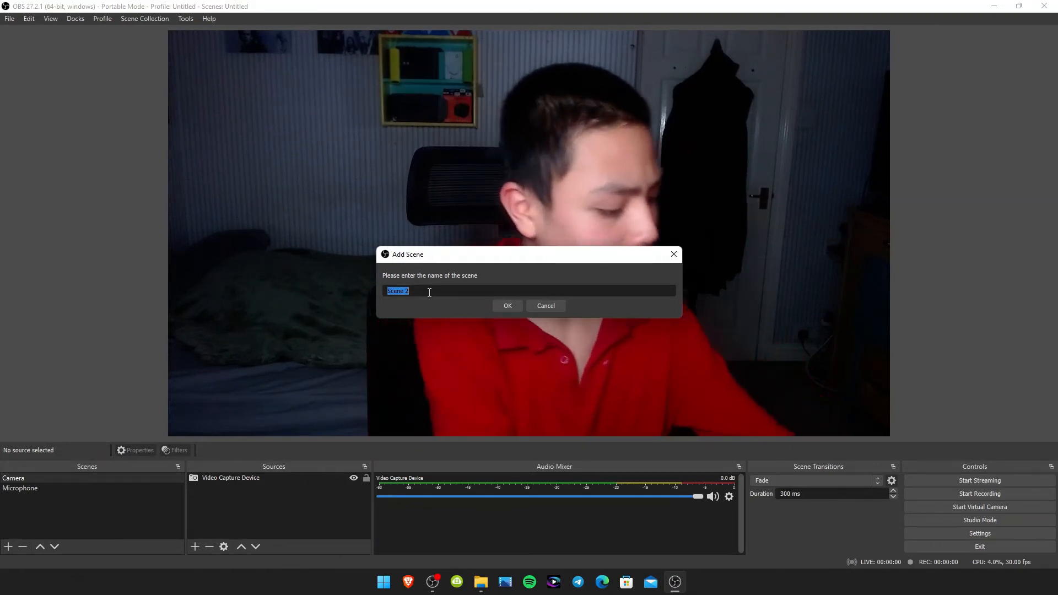
text(M)
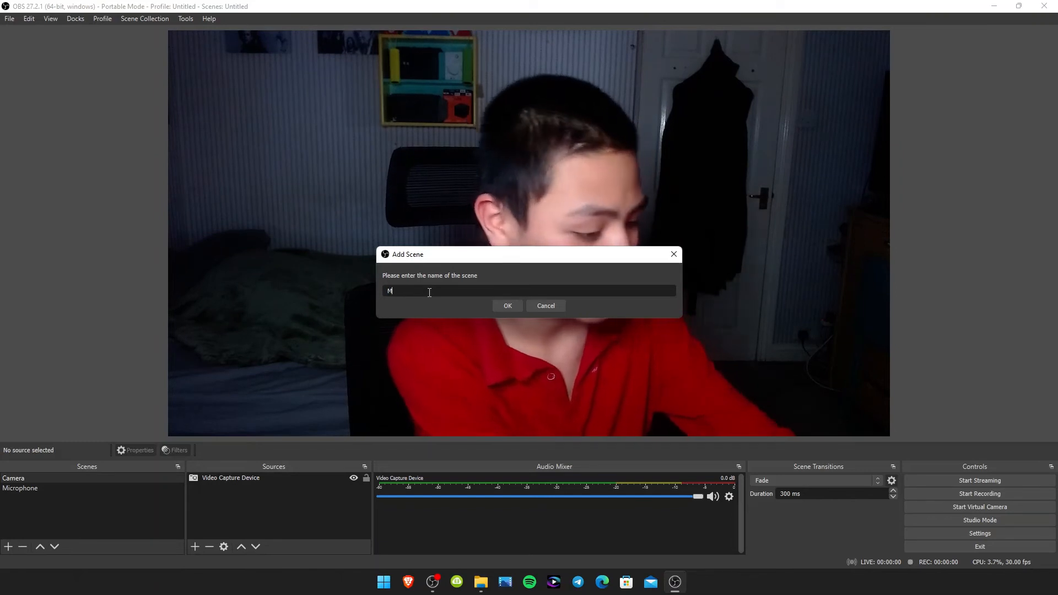
text(ain )
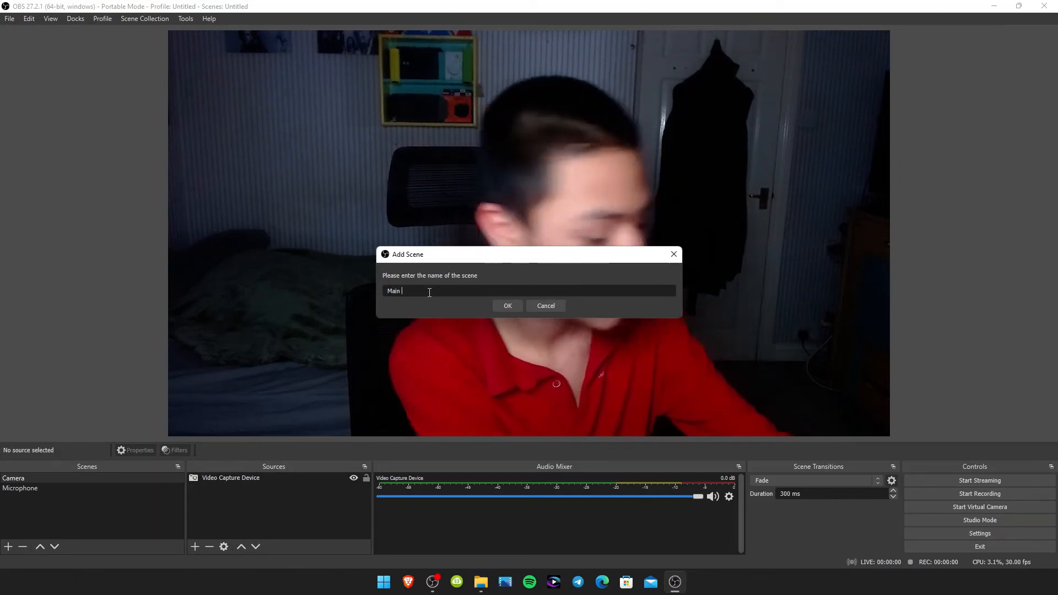
text(Scene)
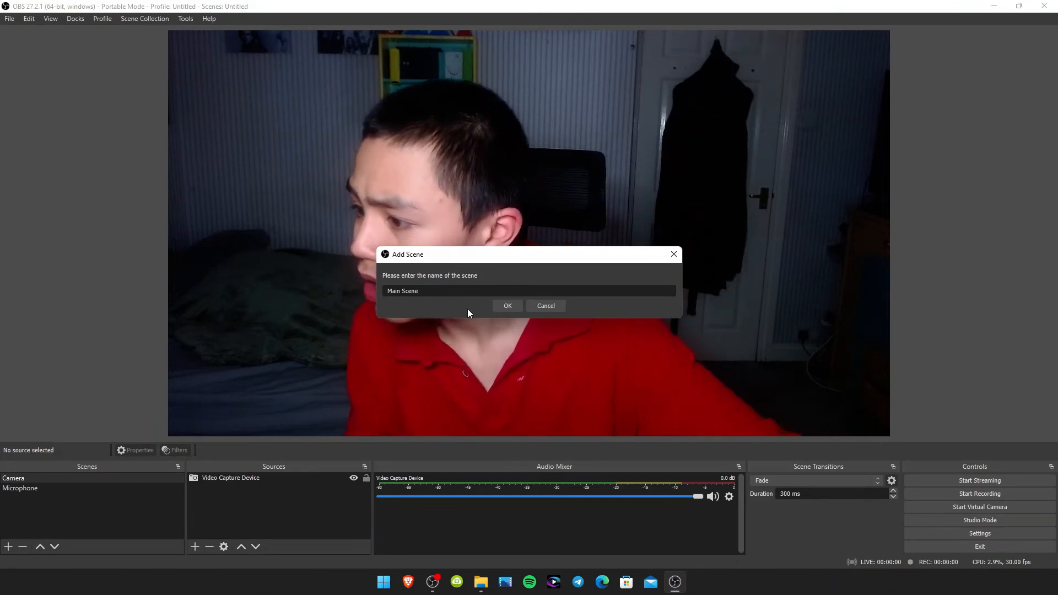
click(513, 306)
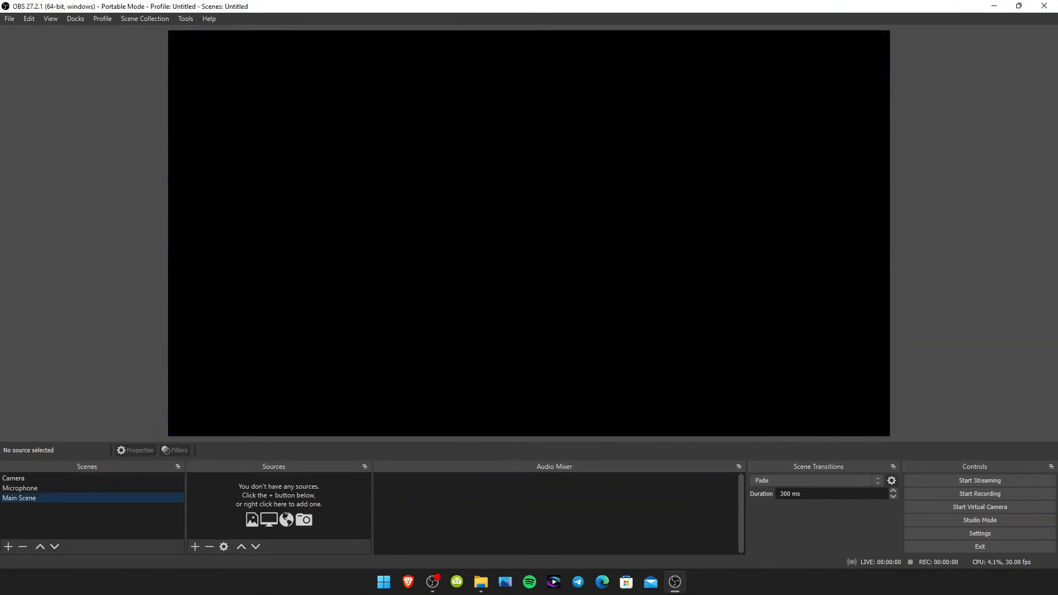
Add the existing Camera scene as a source inside Main Scene
click(194, 545)
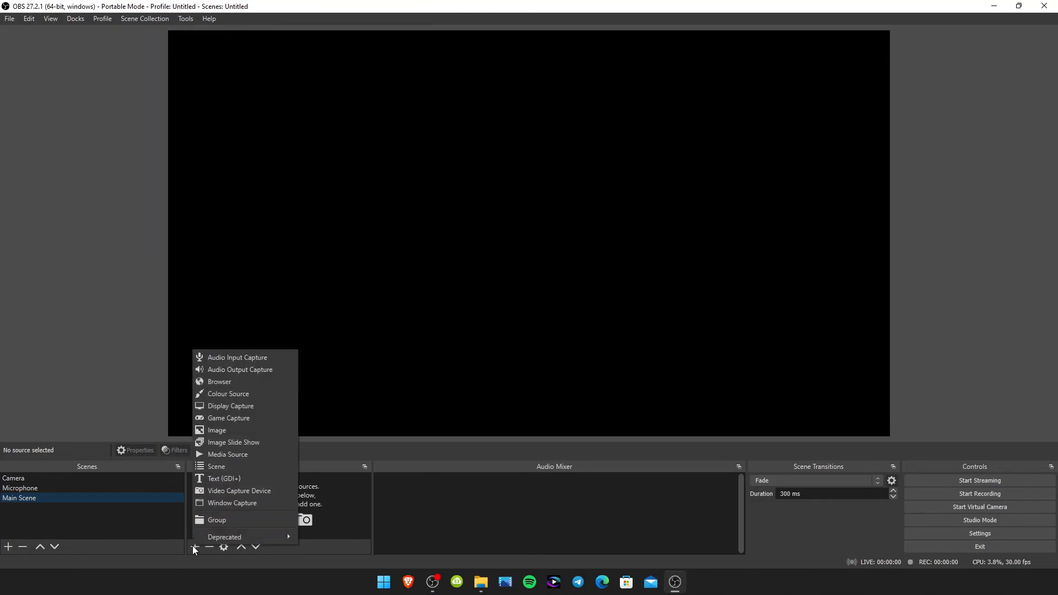
click(220, 470)
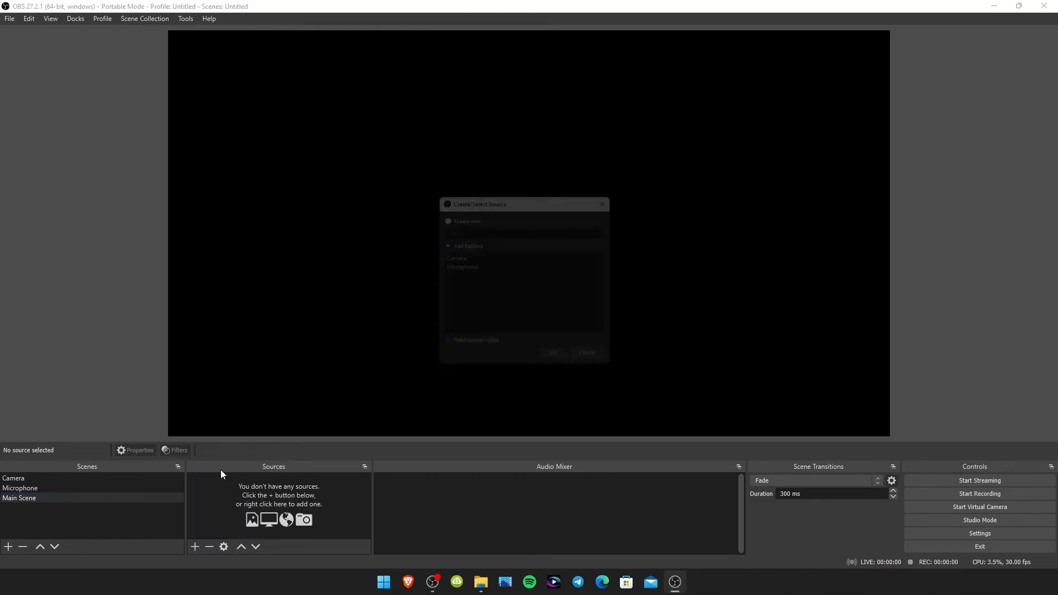
click(493, 258)
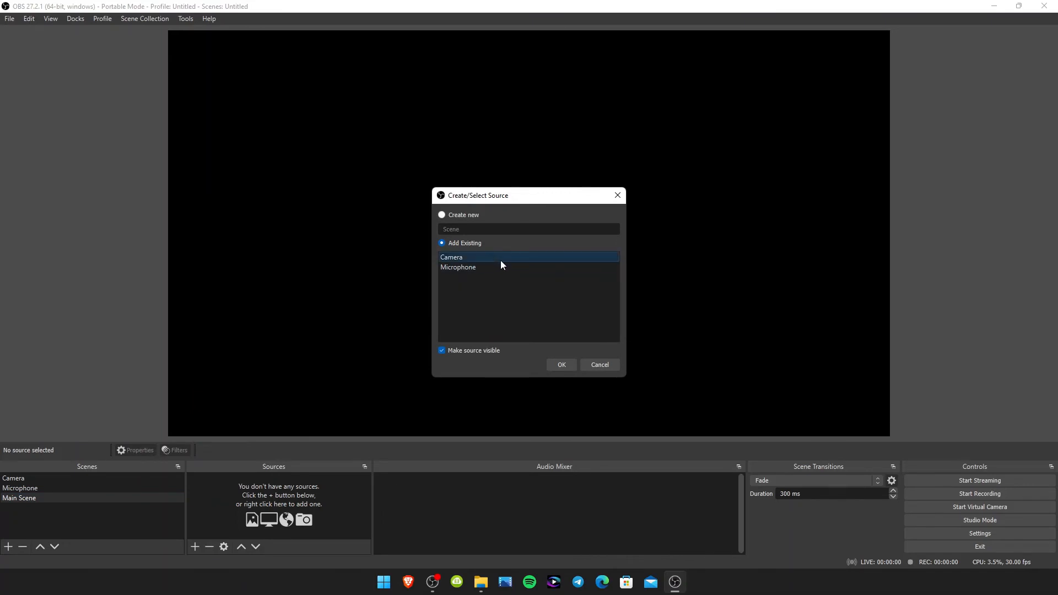
click(561, 365)
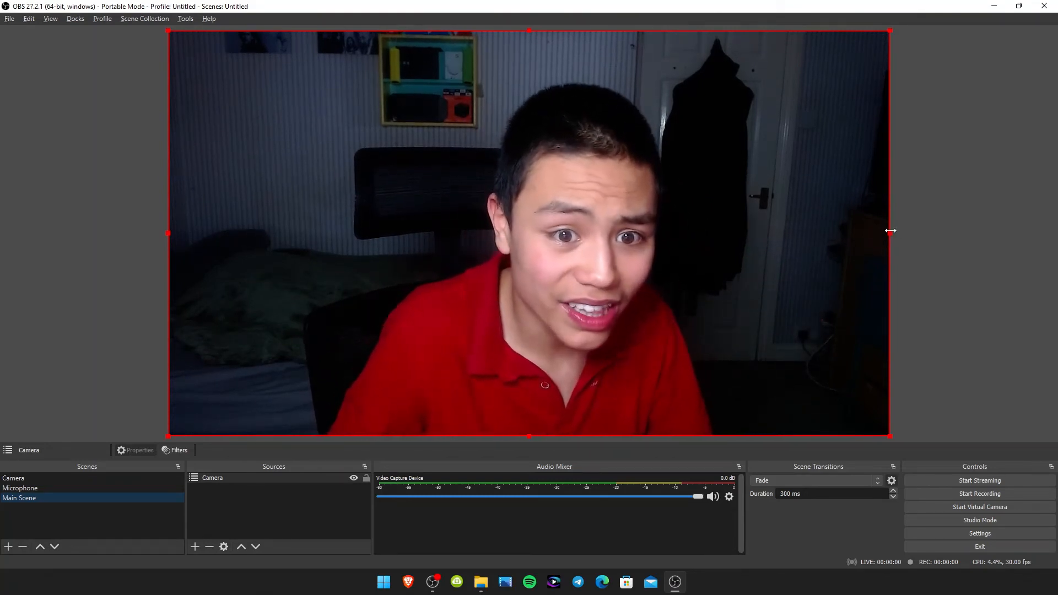
Crop the Camera source in Main Scene from its right, top and left edges, then deselect it
drag(877, 232, 881, 264)
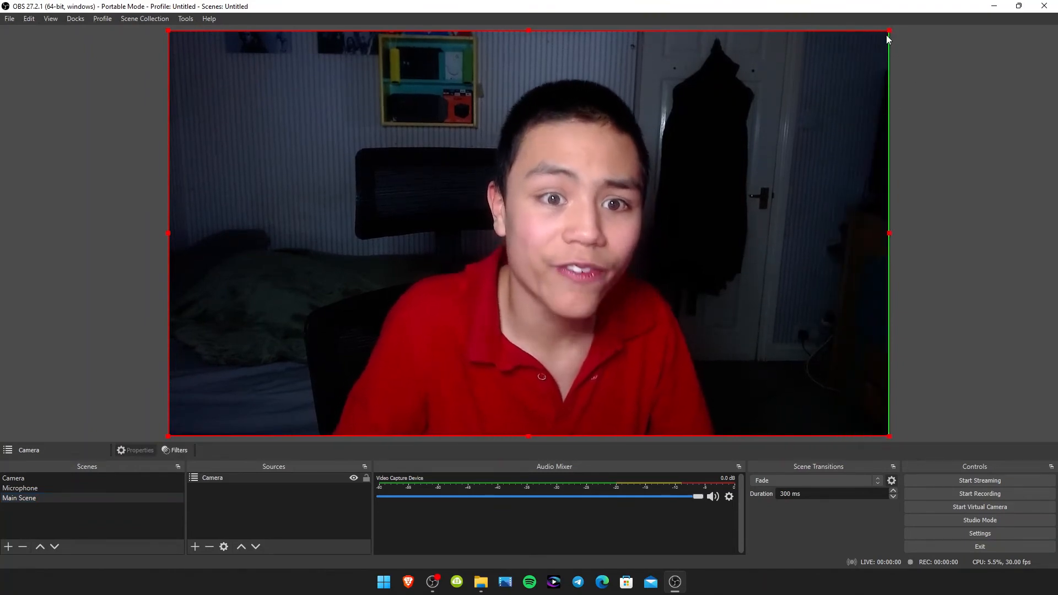
drag(889, 31, 894, 131)
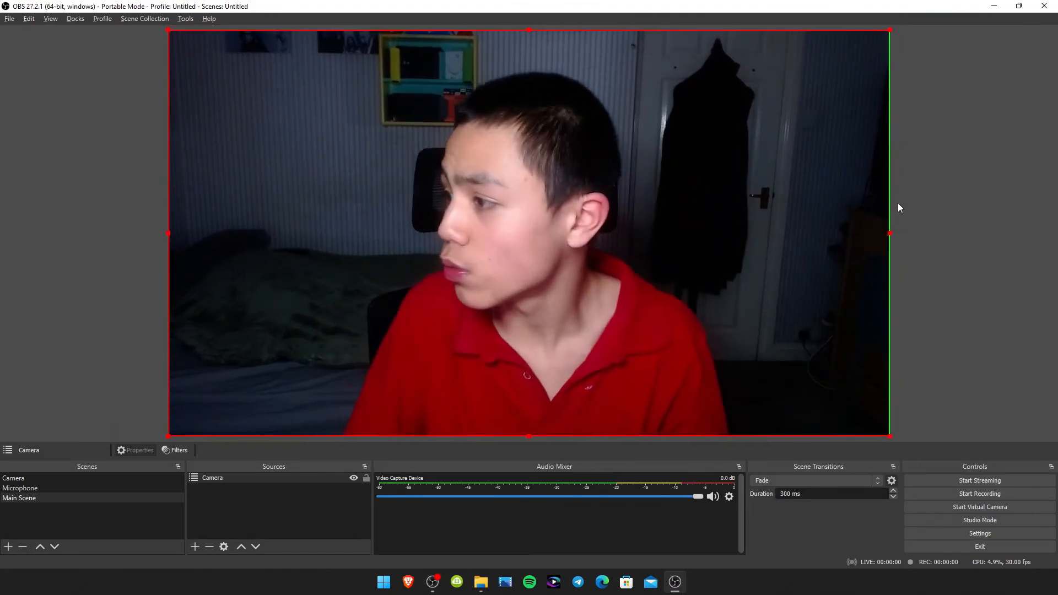
drag(890, 234, 764, 286)
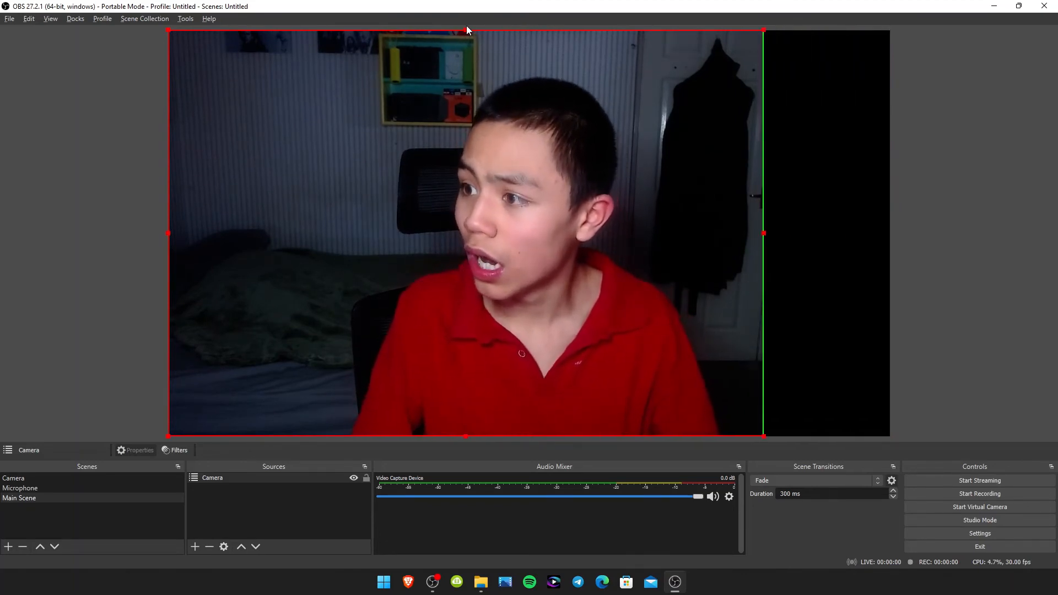
drag(466, 30, 466, 59)
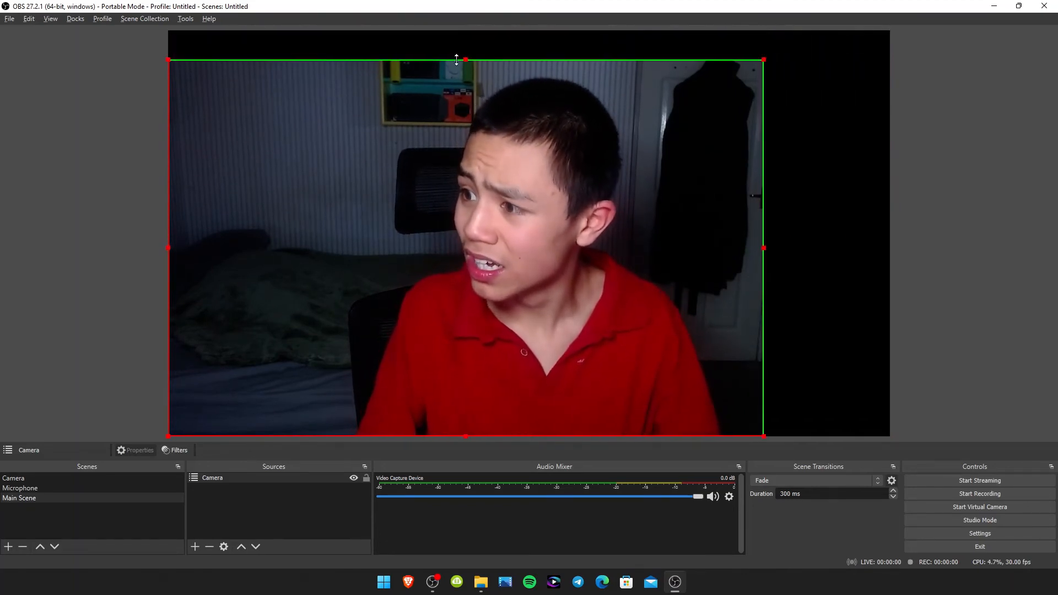
drag(168, 246, 310, 248)
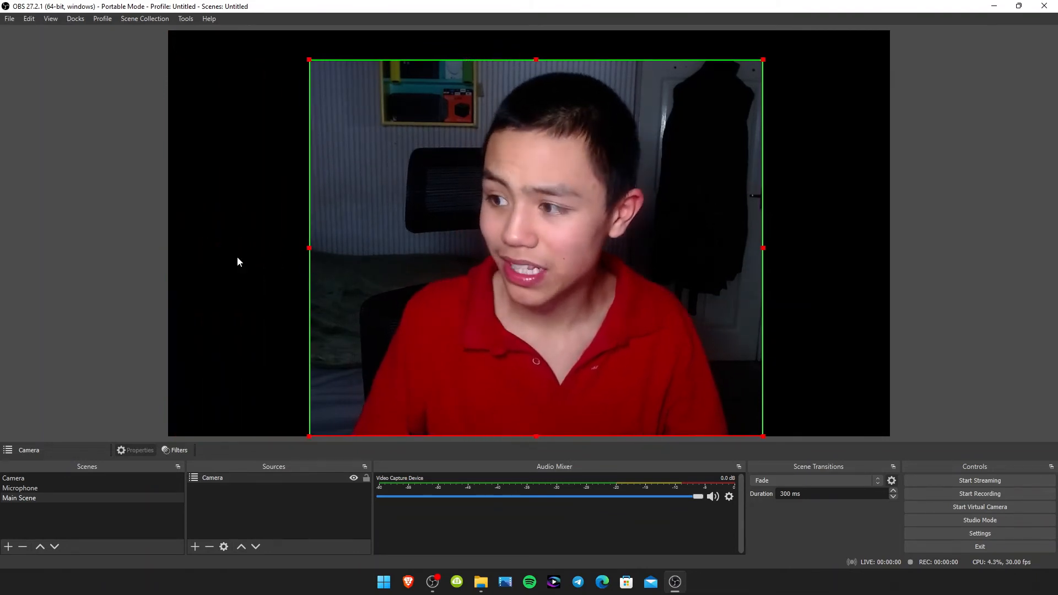
click(217, 260)
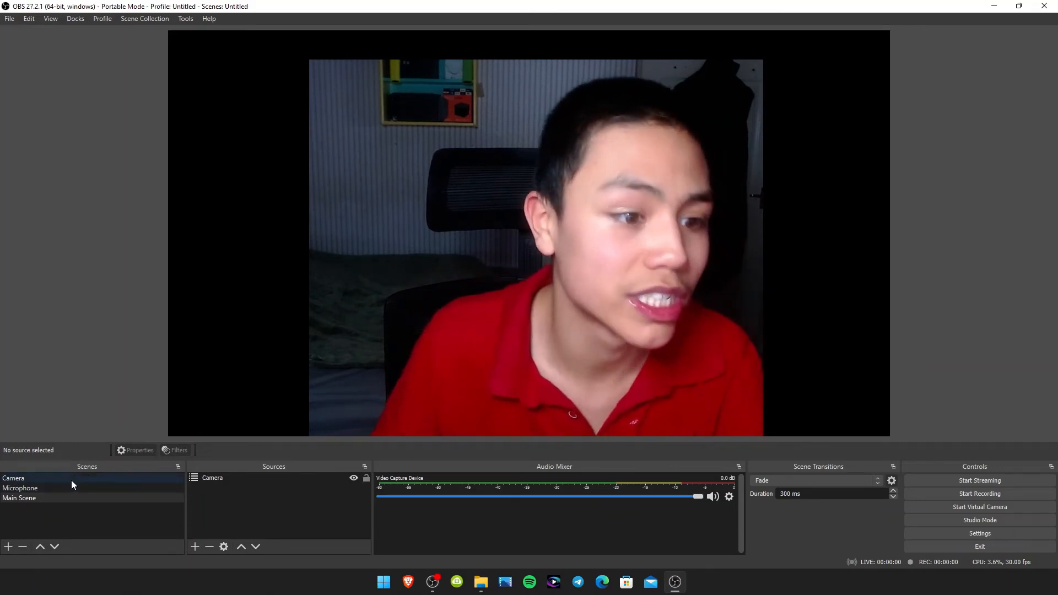
Review the Camera and Microphone scenes, then add the existing Microphone scene as a locked source in Main Scene
click(72, 480)
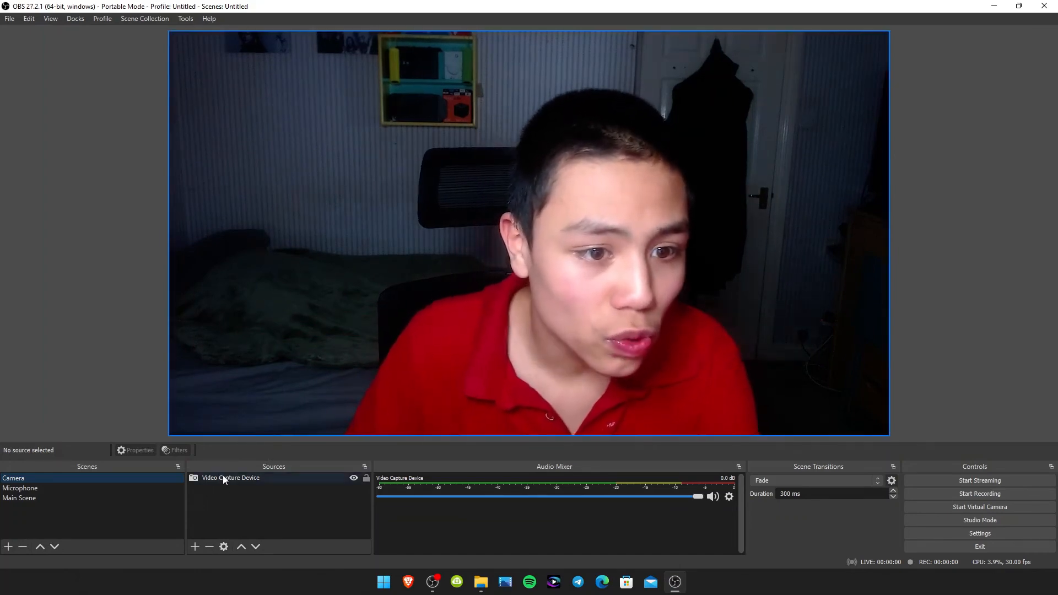
click(103, 491)
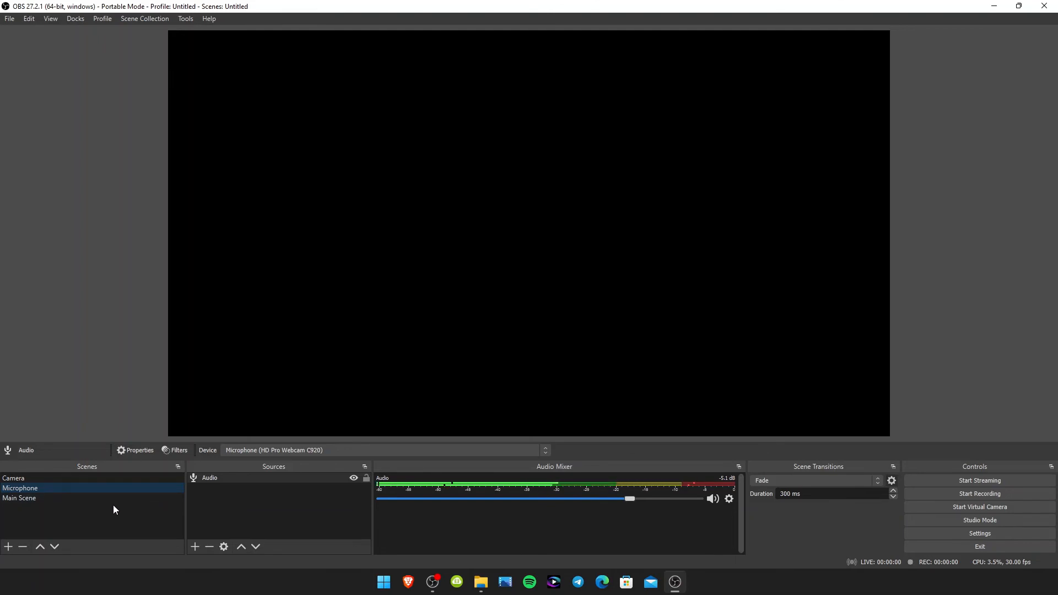
click(125, 499)
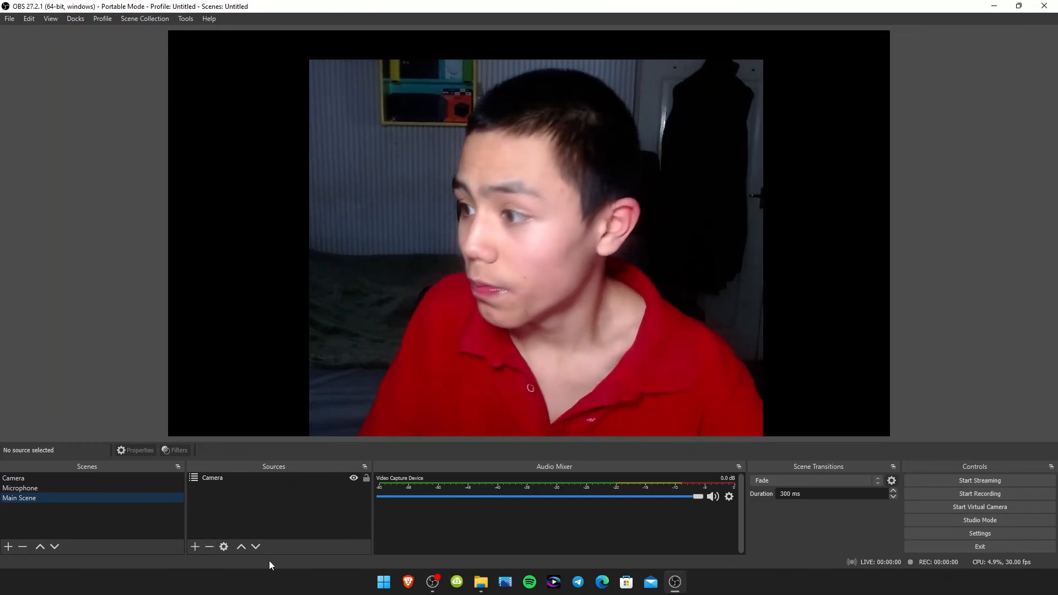
click(196, 547)
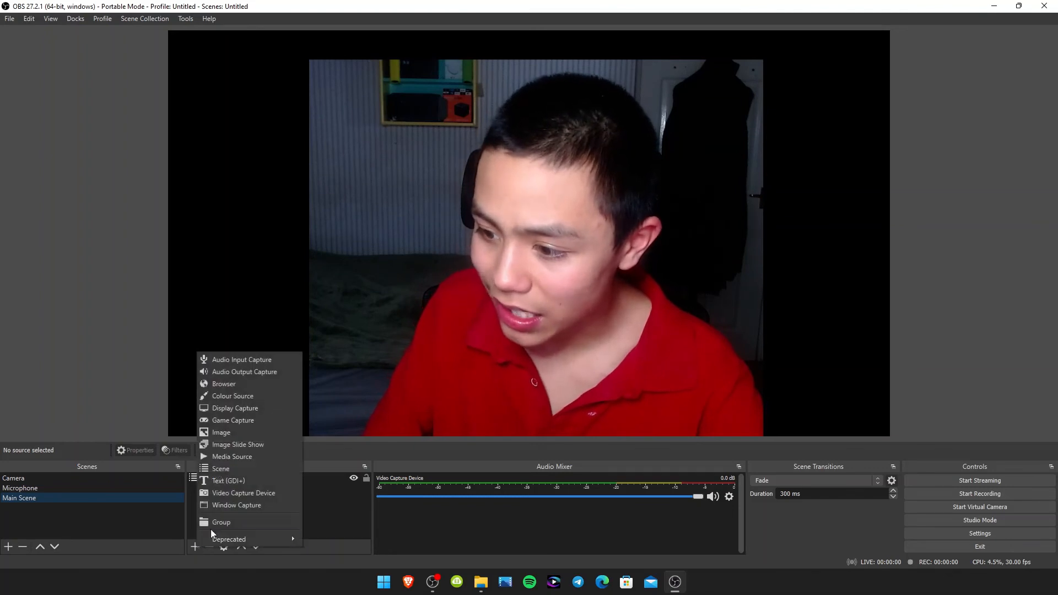
click(224, 469)
click(481, 269)
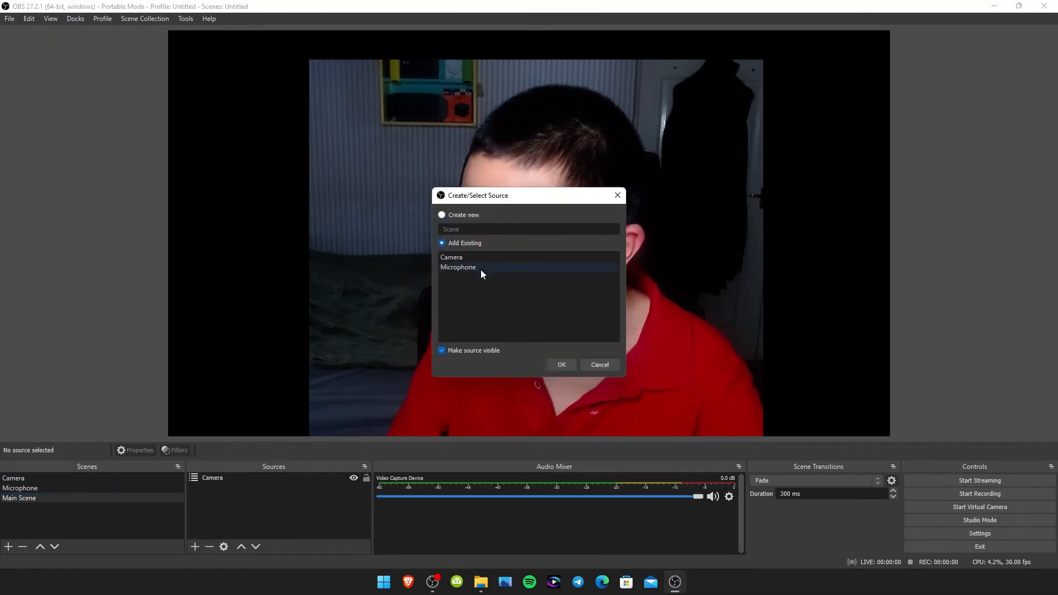
click(558, 360)
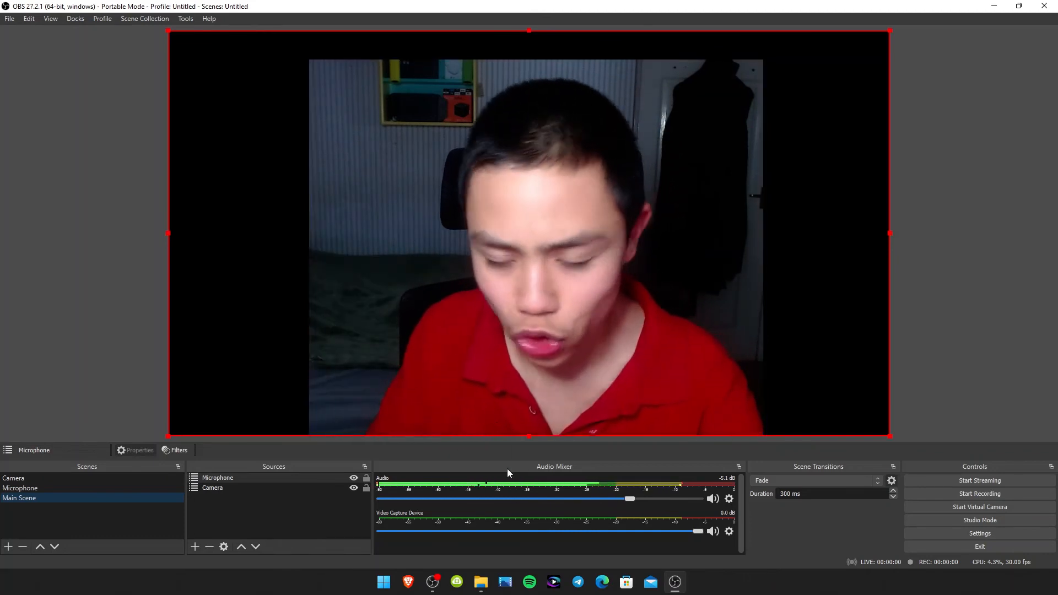
click(366, 478)
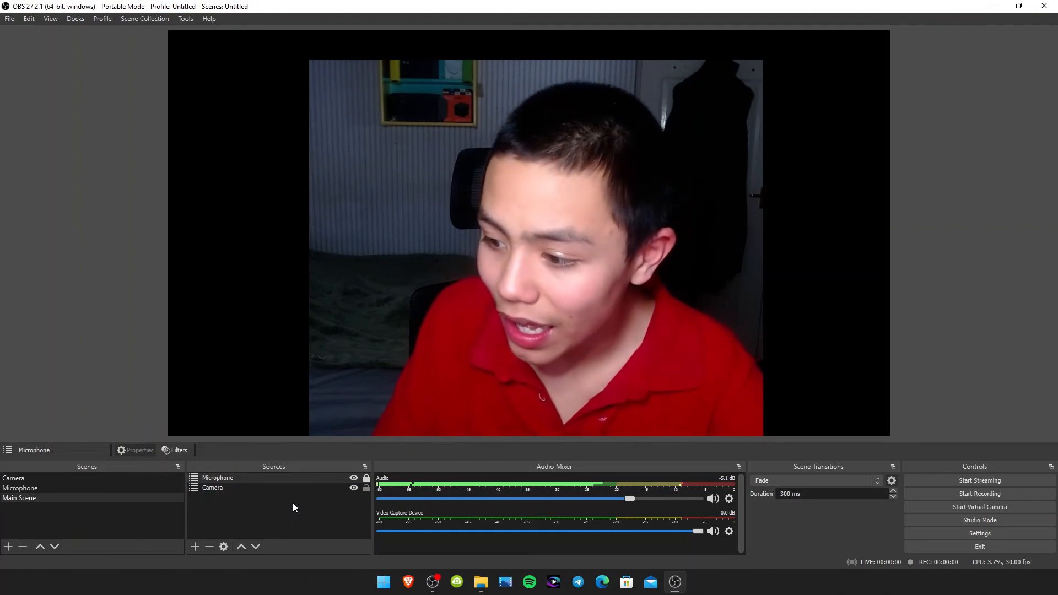
Add a new Display Capture source to Main Scene that captures Display 1 (1920x1080), then deselect it
click(199, 548)
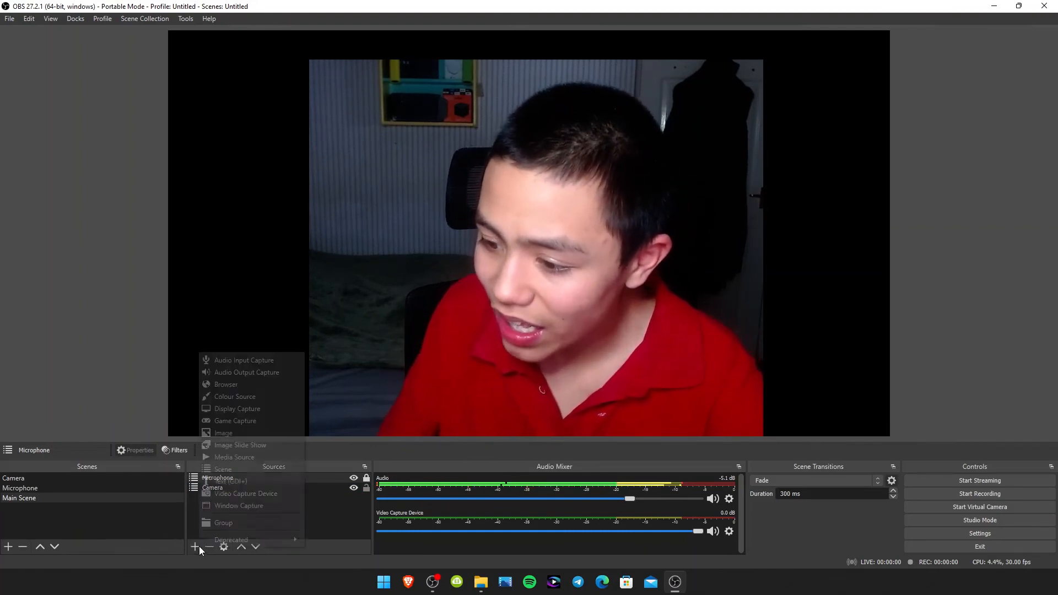
click(226, 409)
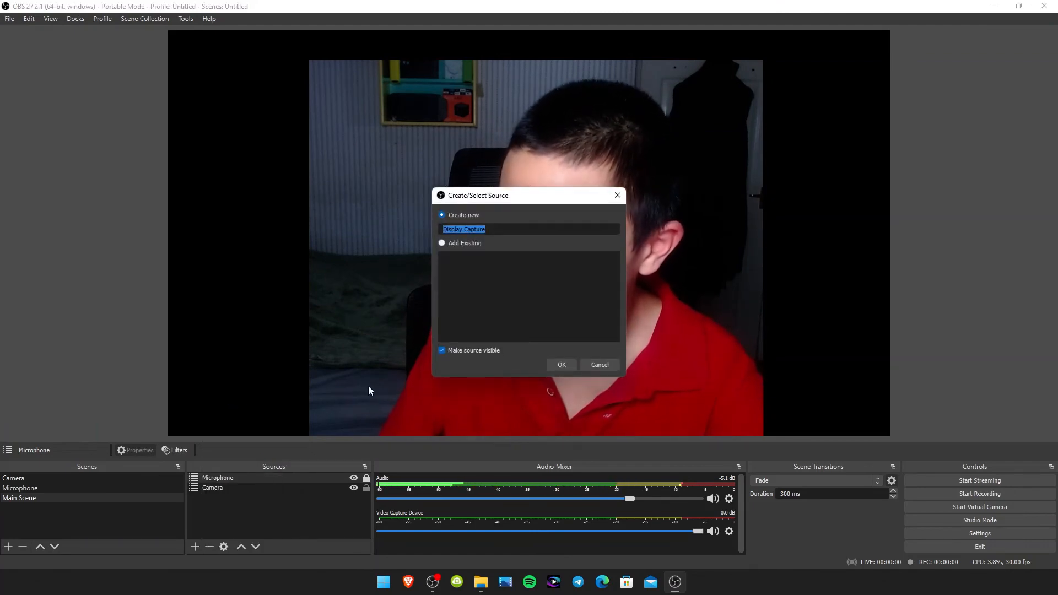
click(563, 365)
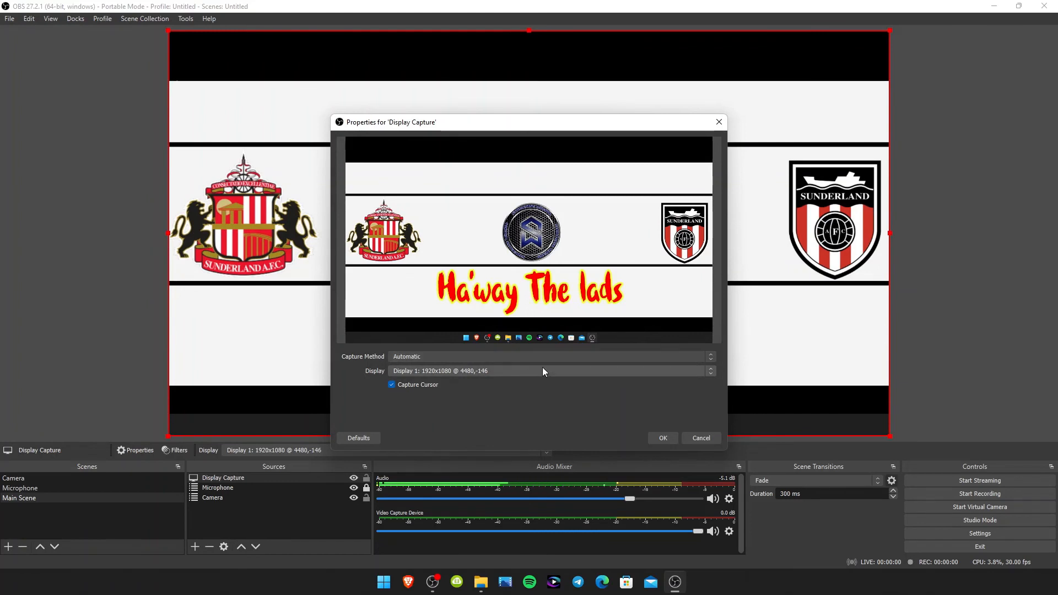
click(543, 372)
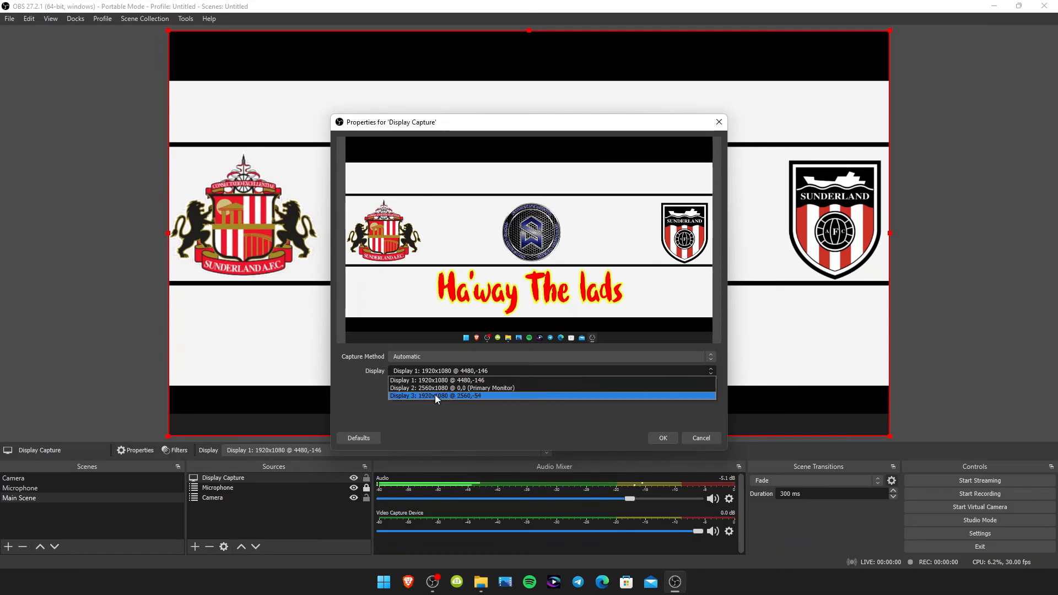
click(465, 380)
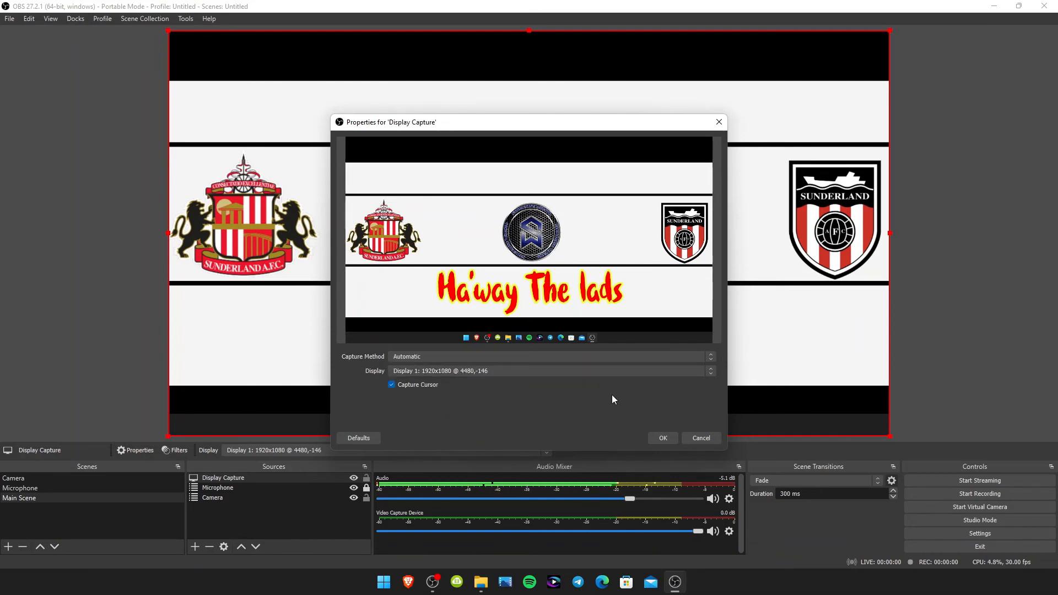
click(670, 438)
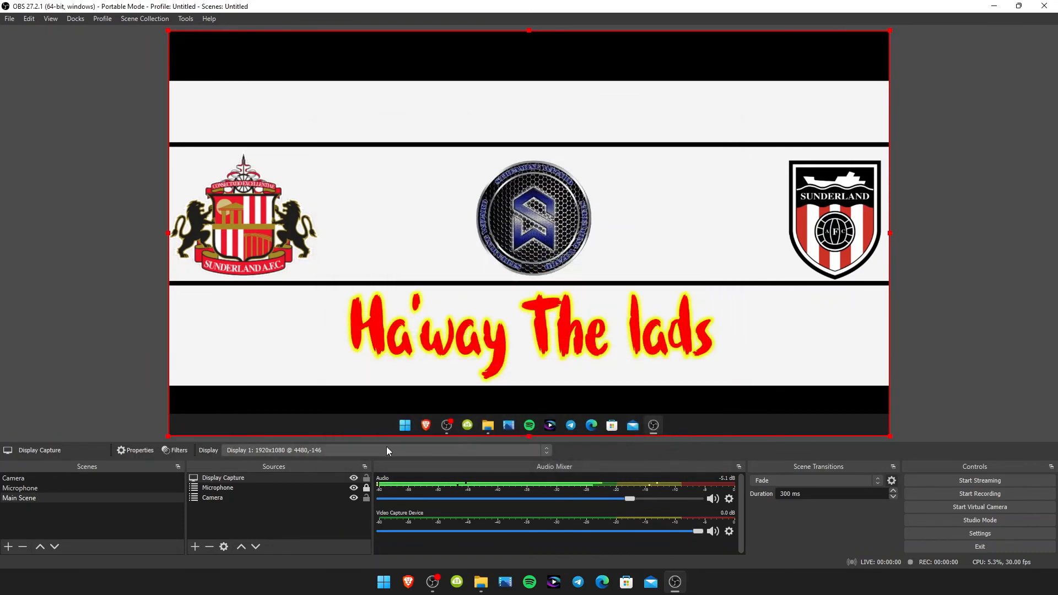
click(95, 347)
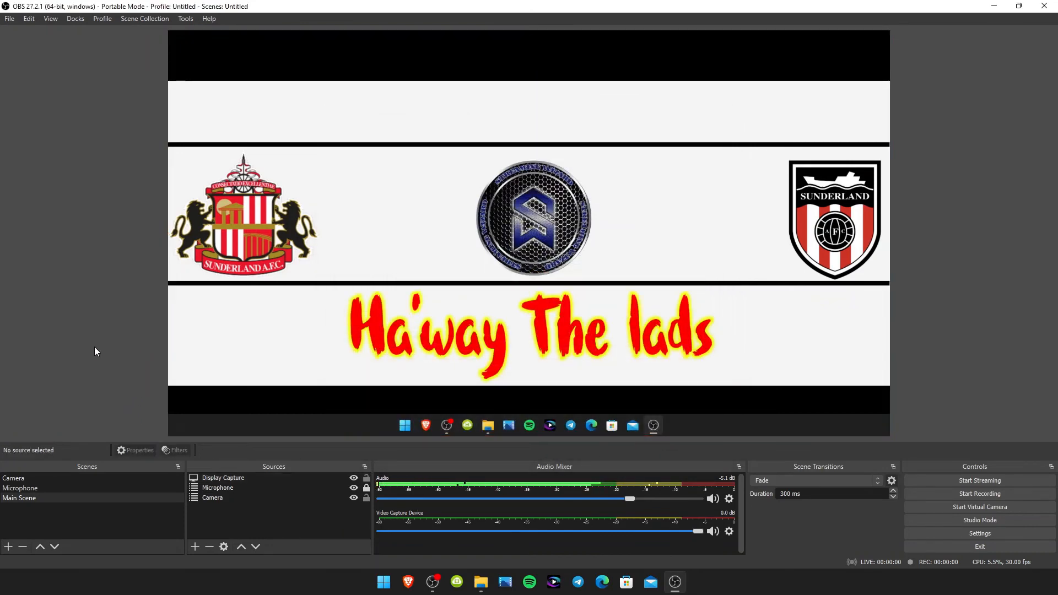
Reorder the Main Scene sources so that Camera sits above Display Capture and Microphone
click(219, 498)
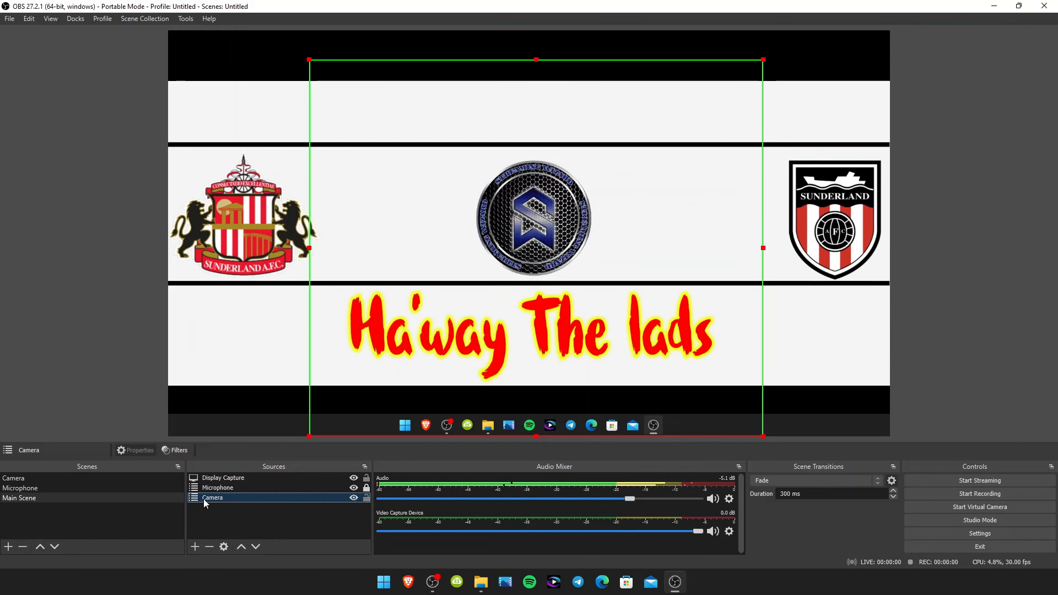
click(241, 548)
click(241, 548)
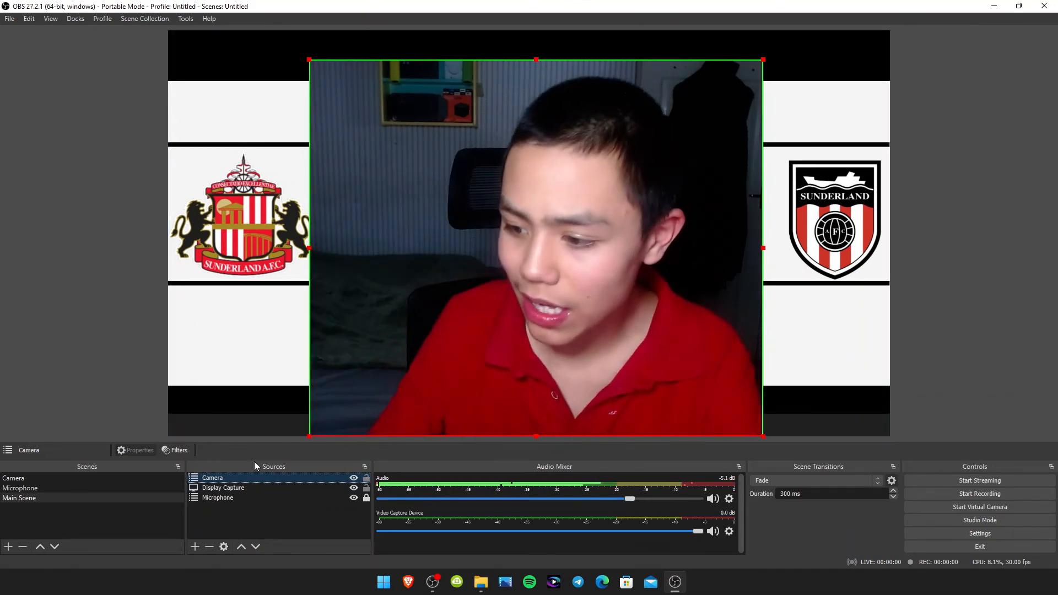
click(251, 548)
click(251, 548)
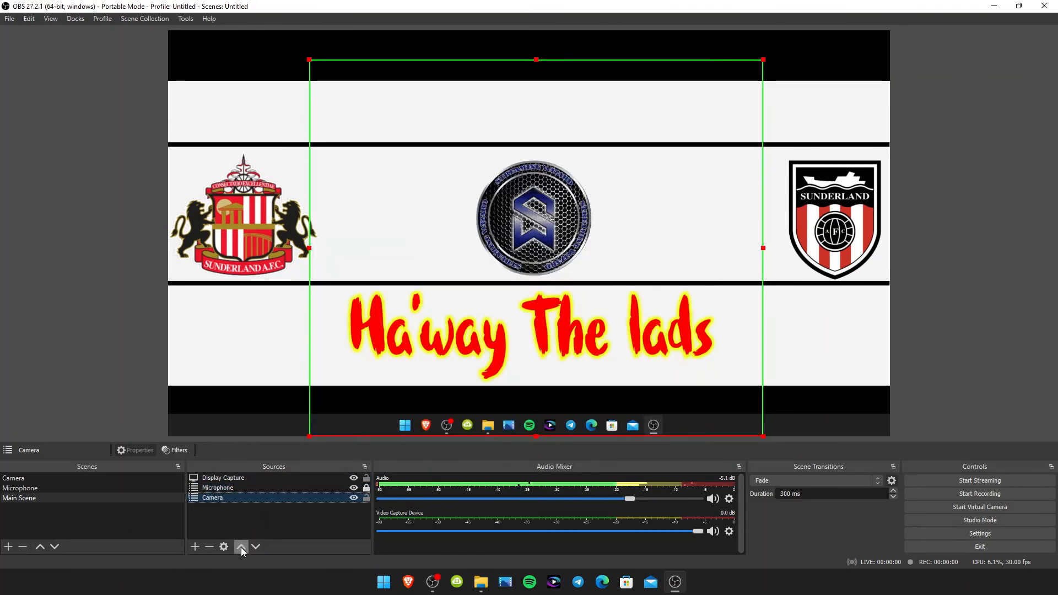
click(241, 547)
click(241, 547)
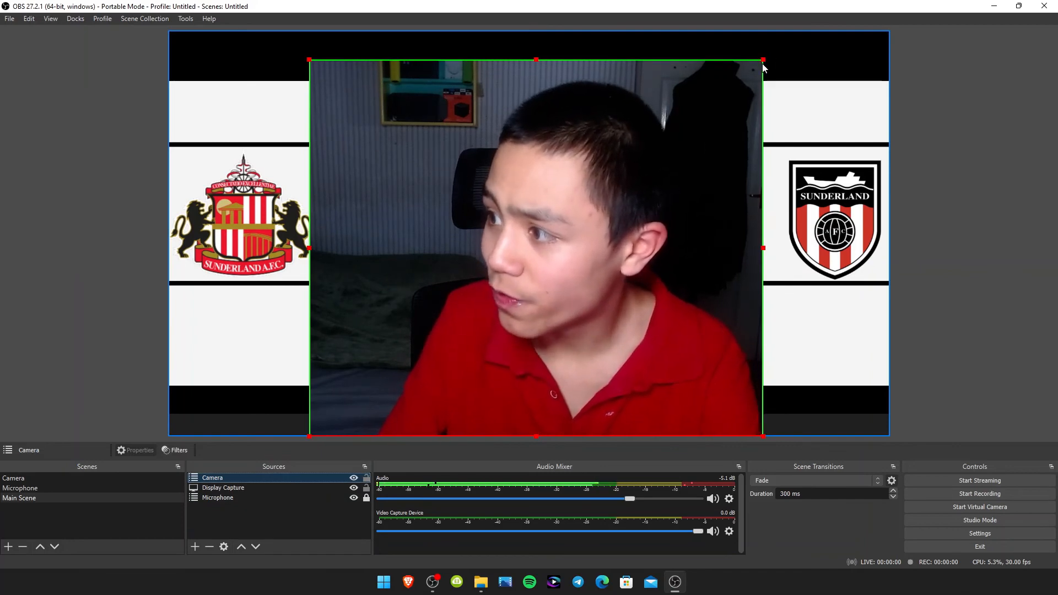
Shrink the Camera source to a small overlay, place it in the canvas's lower-right corner, and deselect it
drag(765, 68, 390, 343)
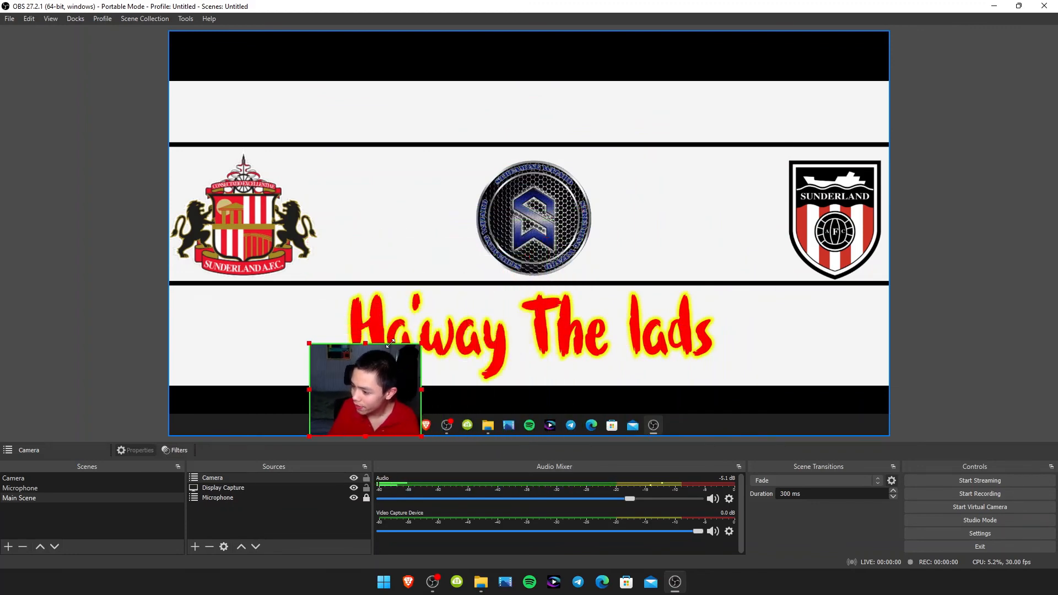
drag(357, 391, 823, 389)
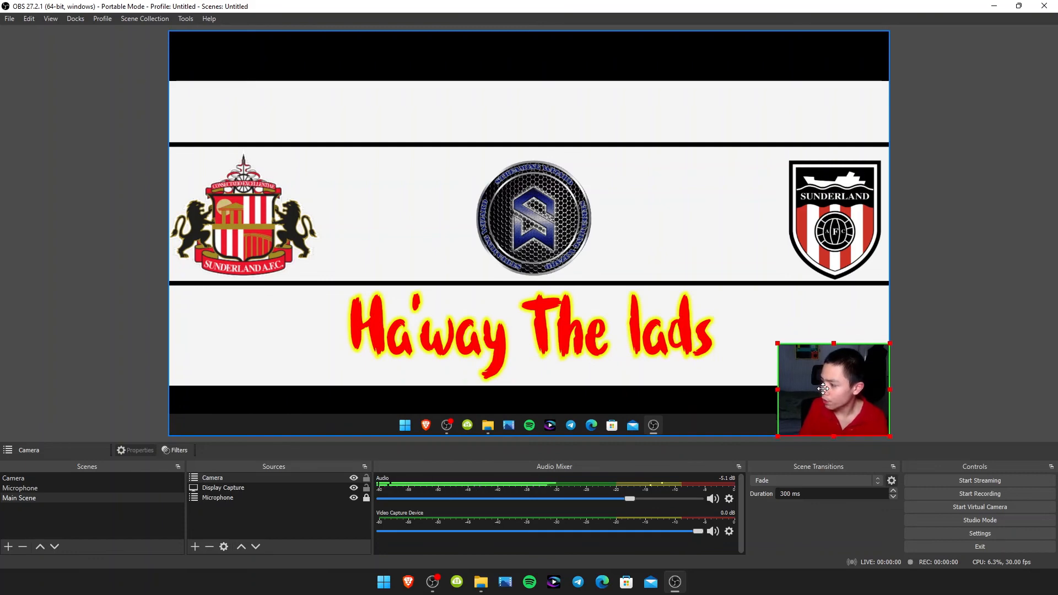
click(82, 319)
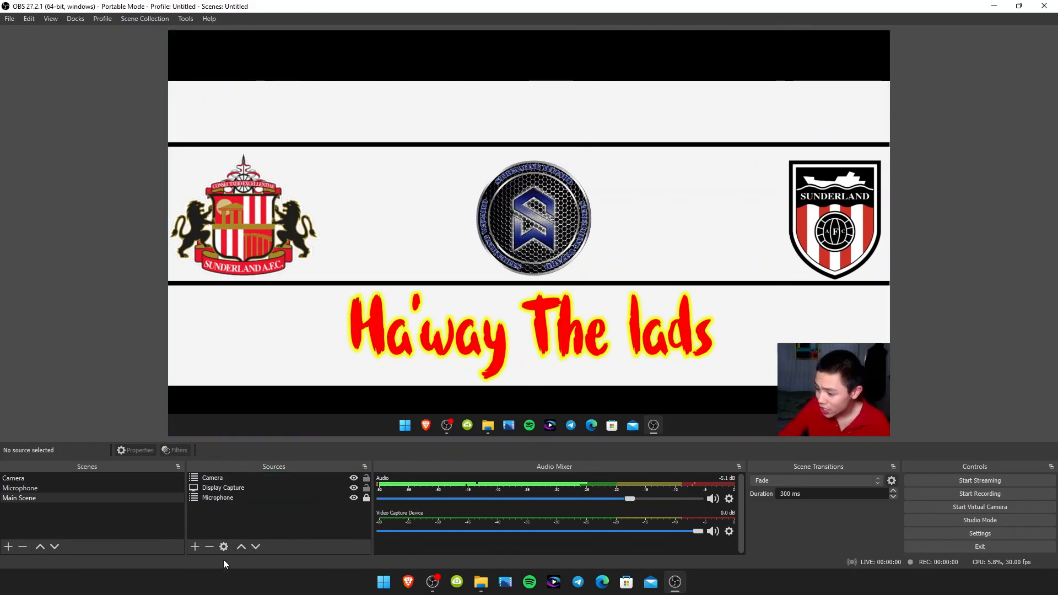
Add a new Image source to Main Scene using the file D:/My Video Stuff/PNG/stream-deck-xl-panel-2.png
right_click(244, 523)
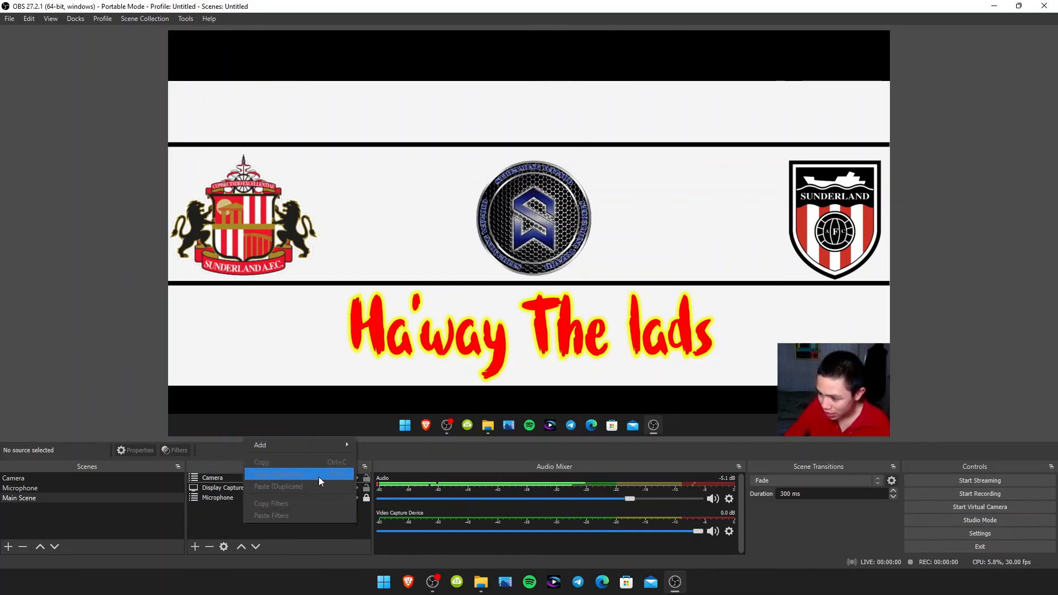
mouse_move(319, 449)
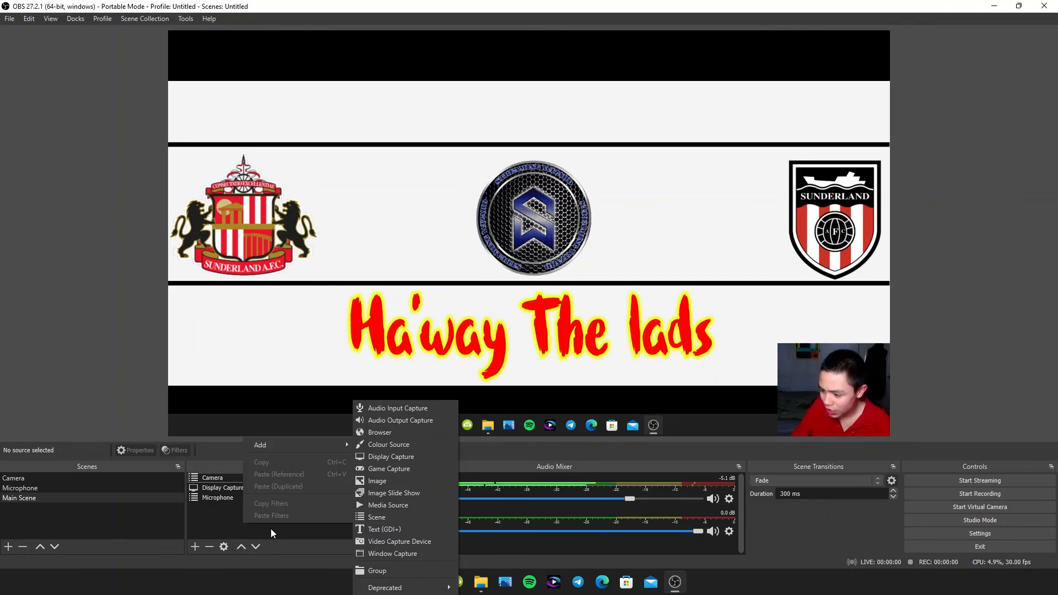
click(197, 544)
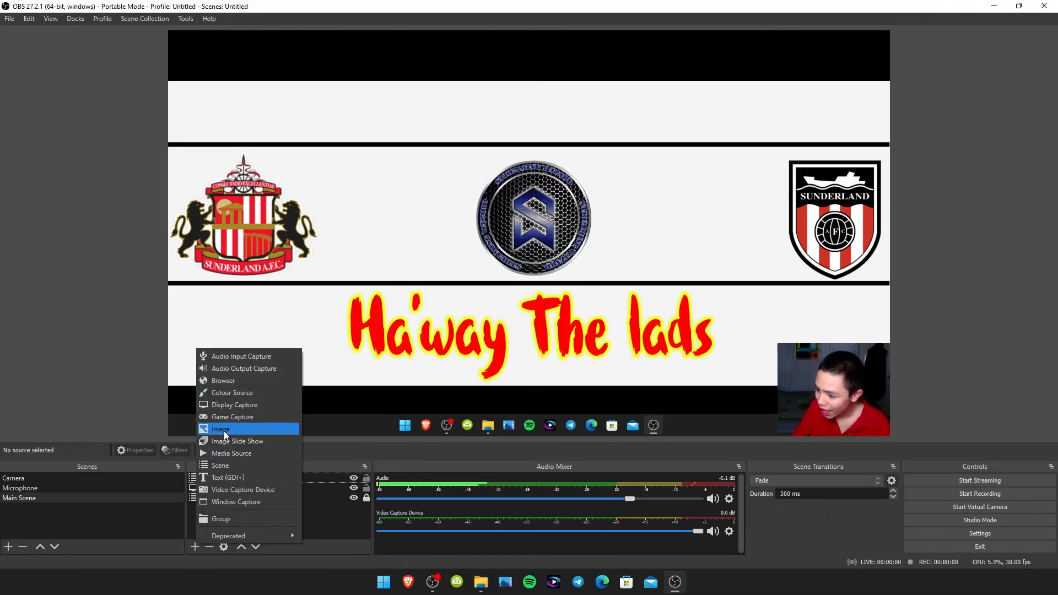
click(224, 429)
click(561, 365)
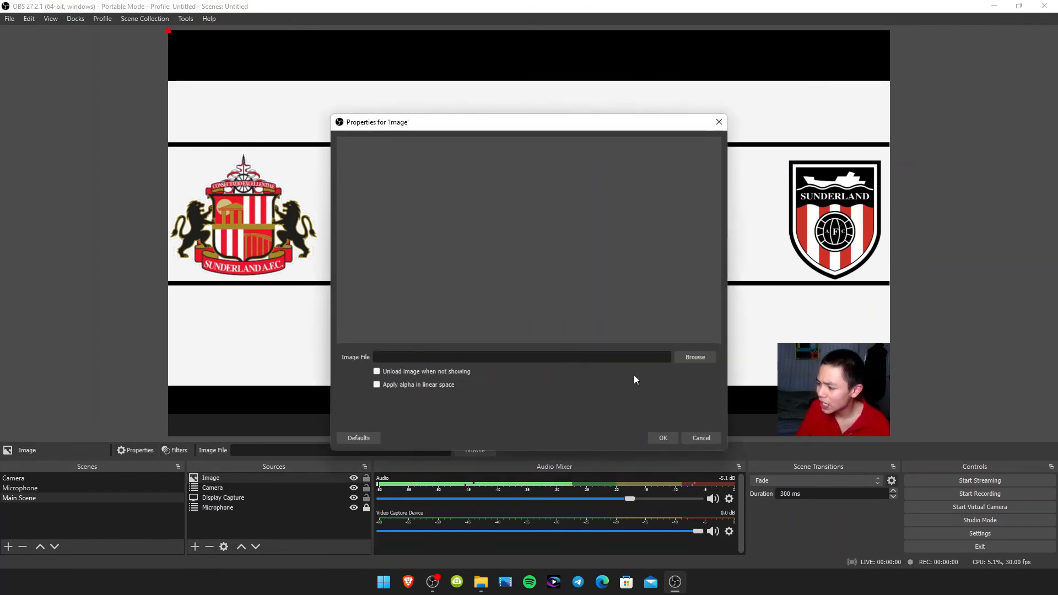
click(695, 357)
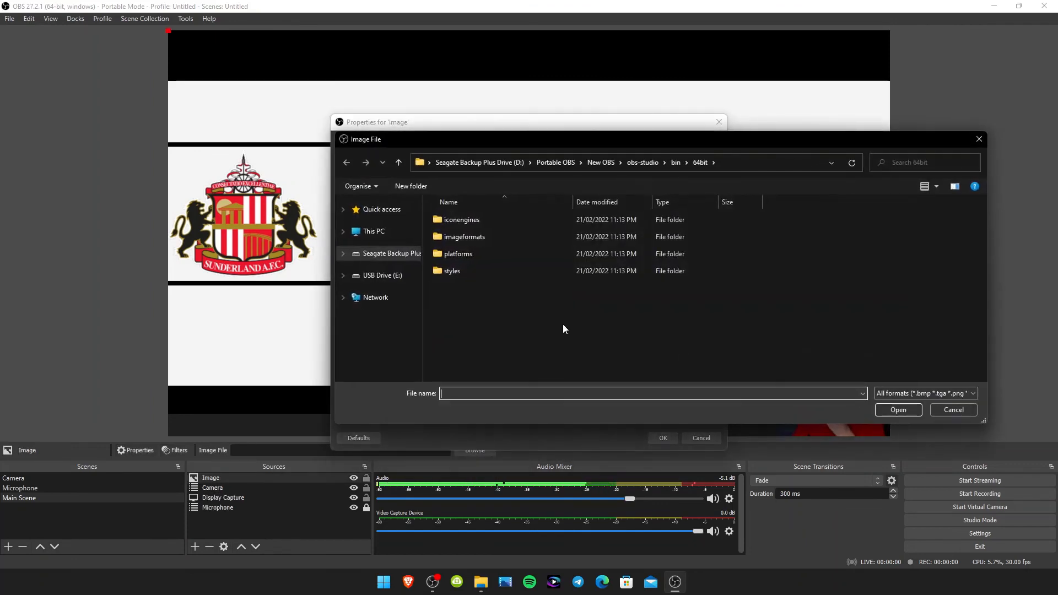
click(347, 276)
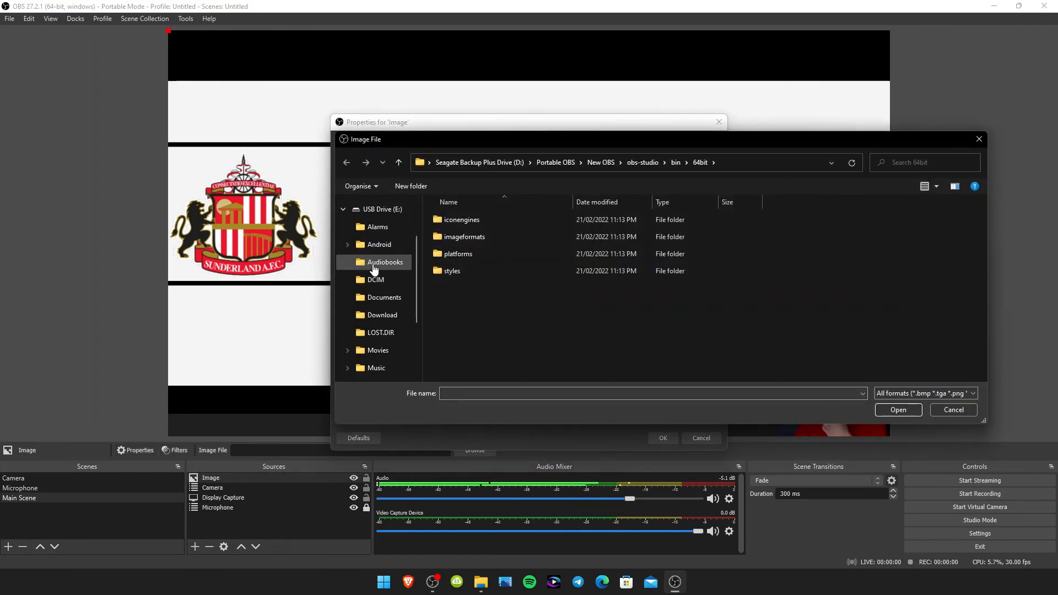
scroll(382, 262, up, 2)
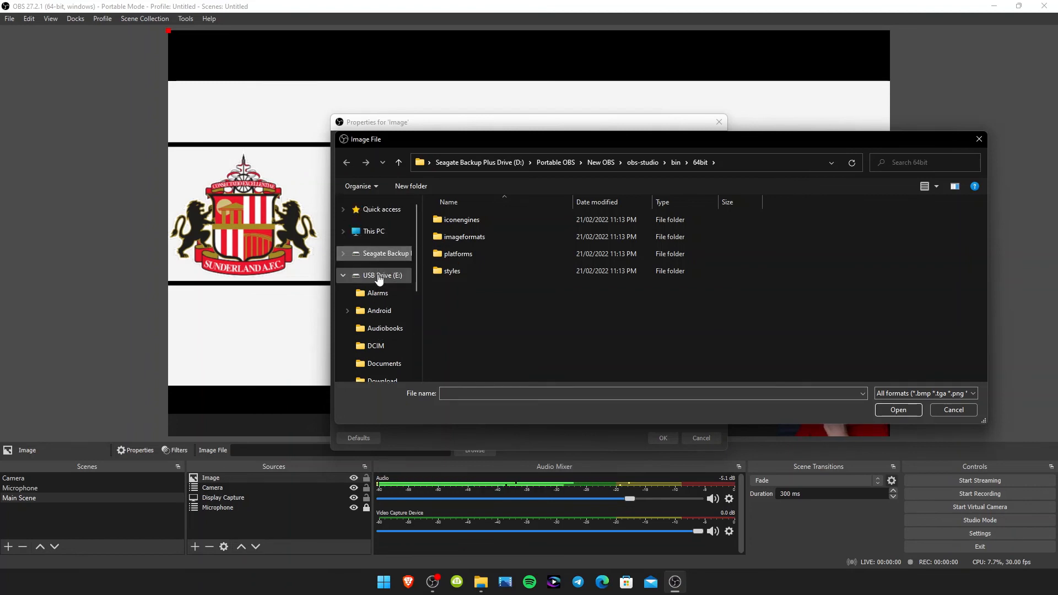
click(381, 258)
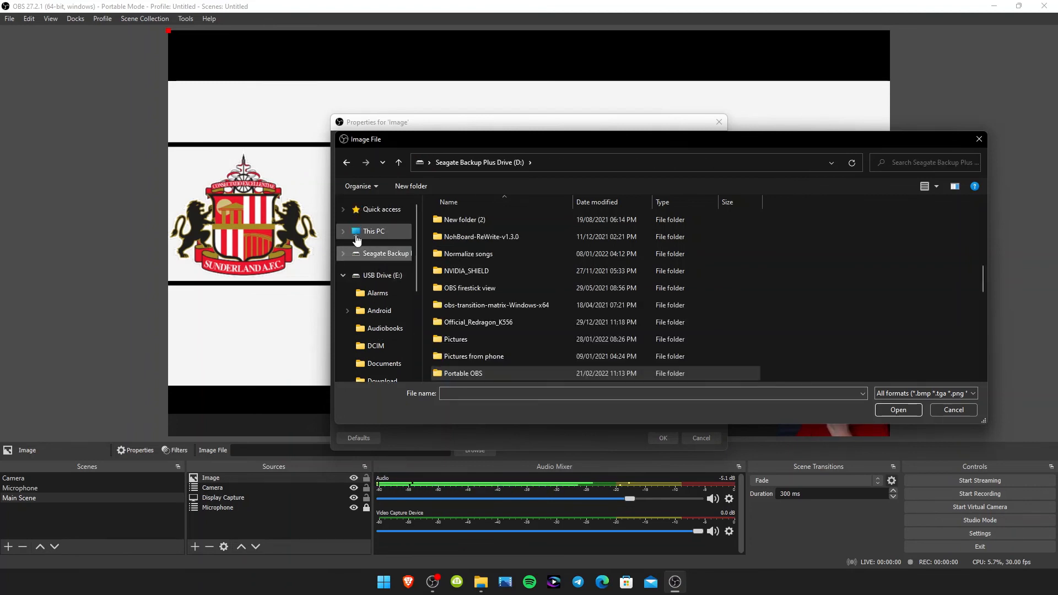
click(369, 235)
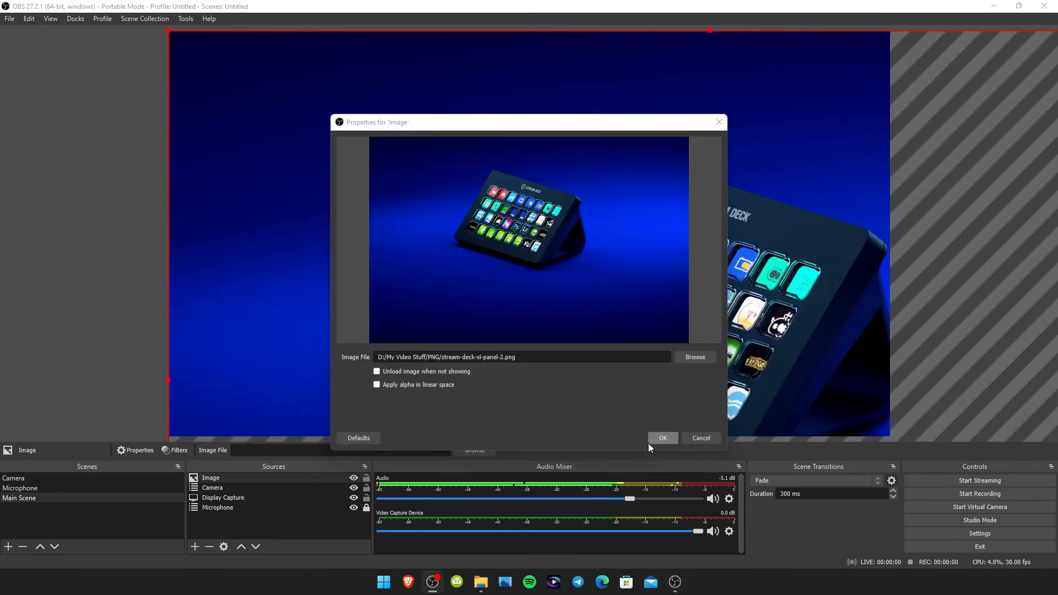
click(667, 438)
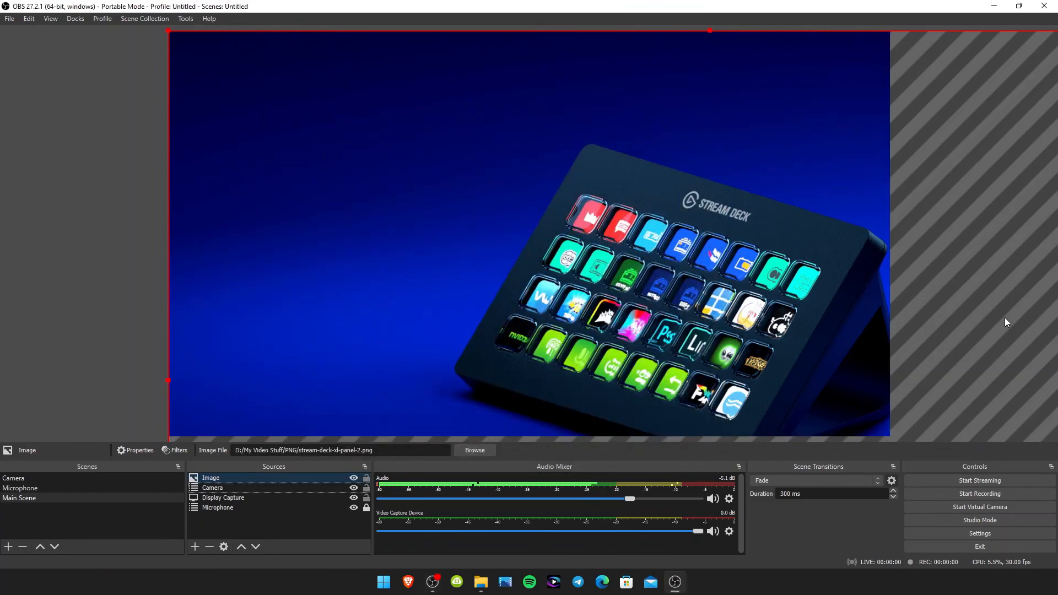
Fit the Stream Deck image to the canvas, shrink it to a thumbnail just above the camera overlay, and deselect it
key(ctrl+f)
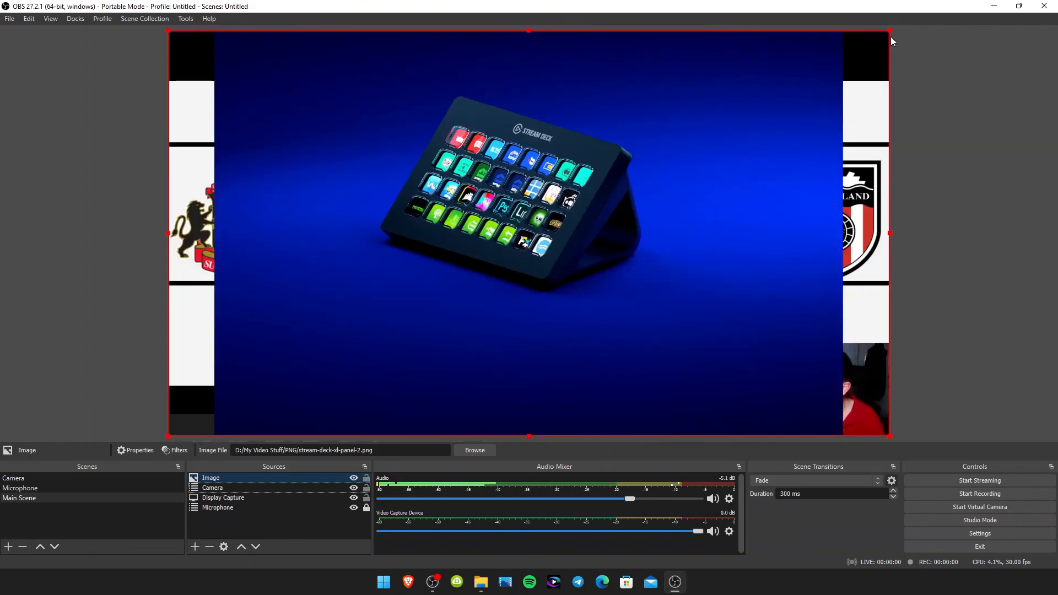
drag(889, 37, 335, 362)
drag(271, 389, 789, 294)
right_click(828, 58)
click(1010, 306)
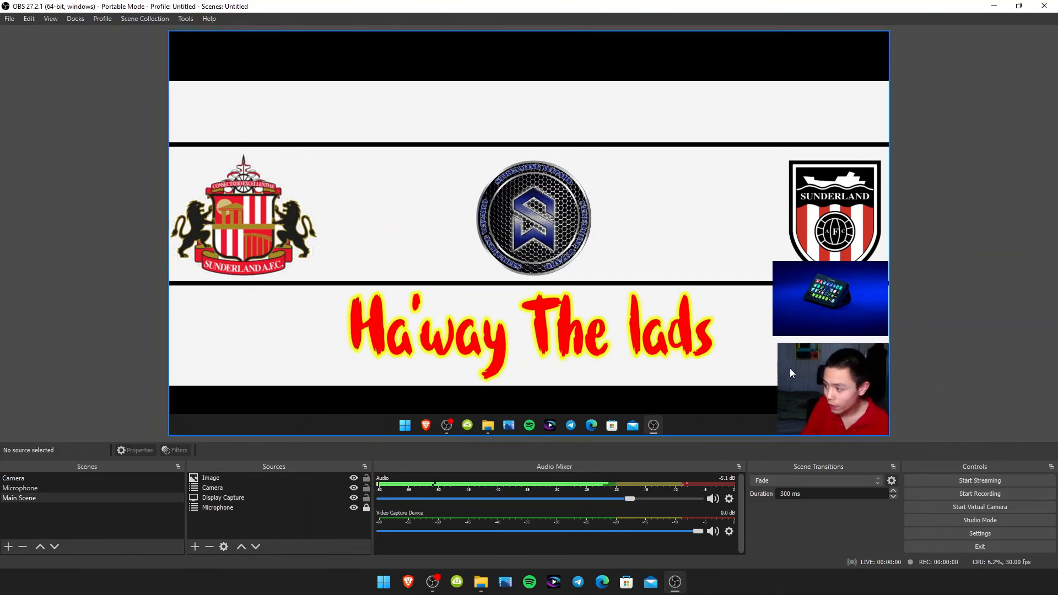
Switch to the Camera scene to view its source
click(119, 480)
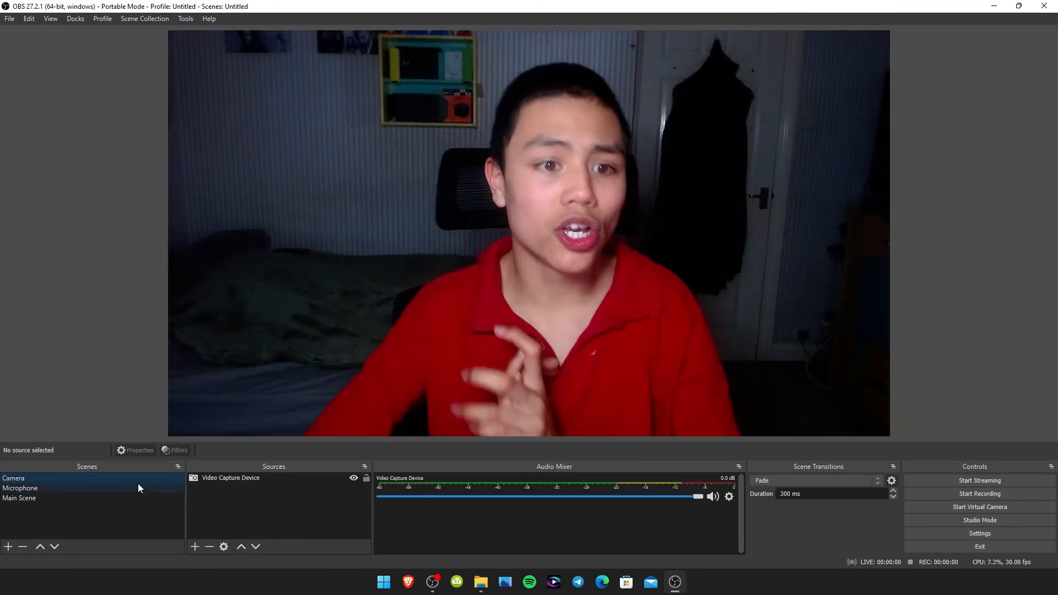